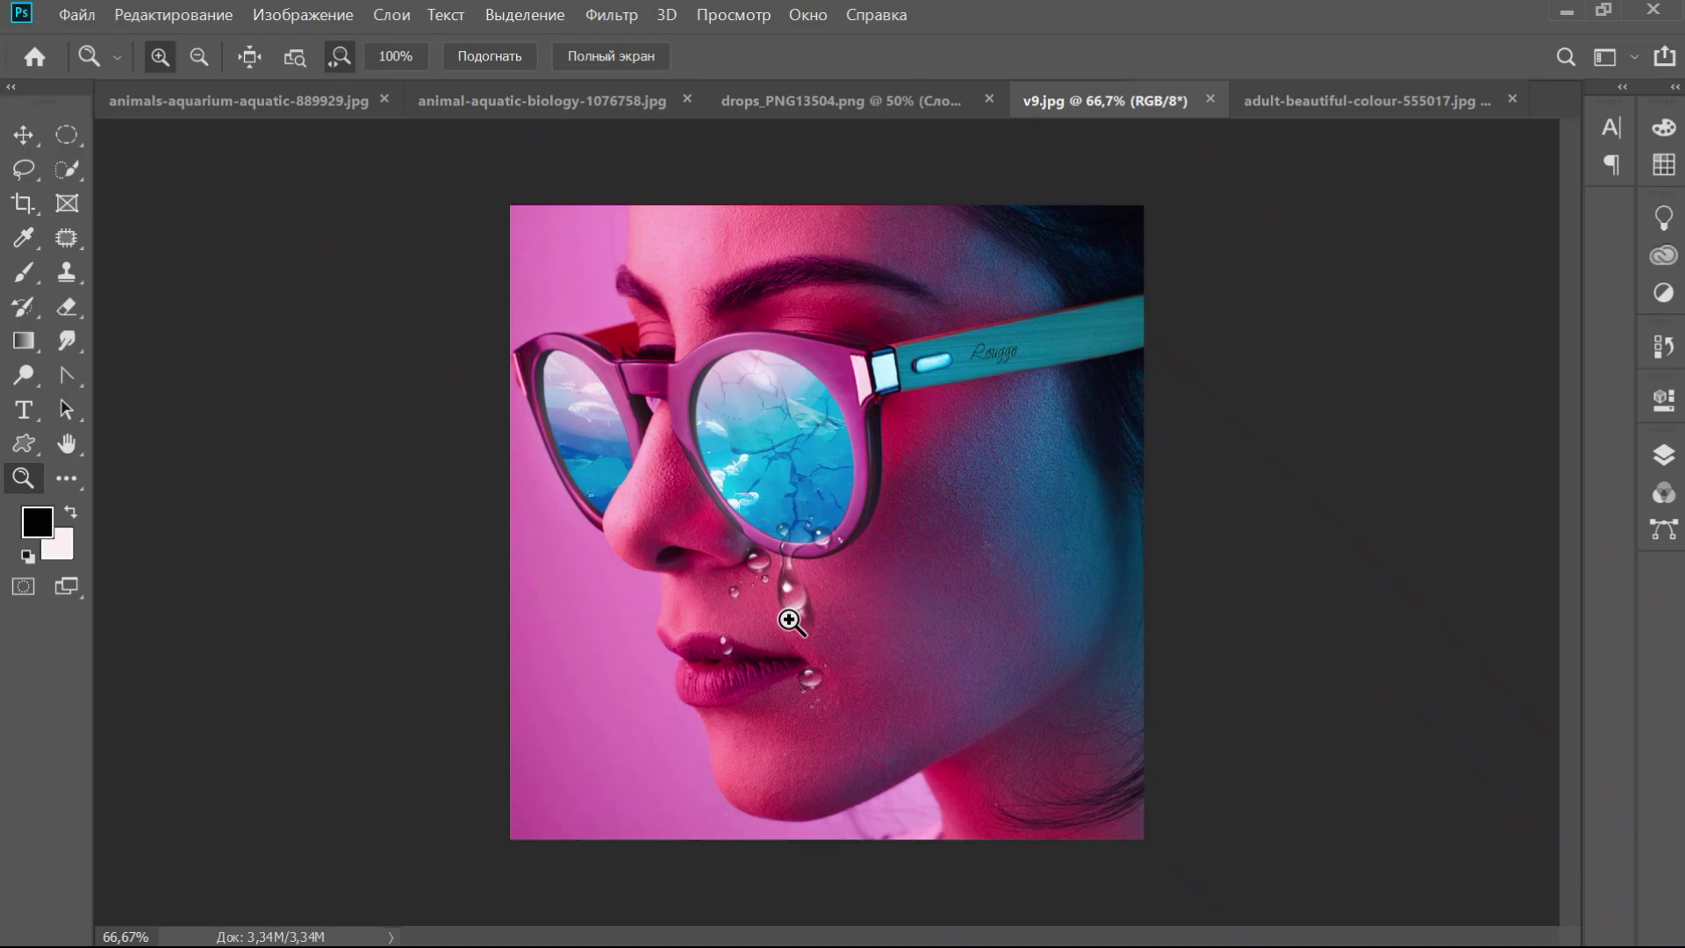
Preview the jellyfish, water-drops and manta ray images, then return to the sunglasses portrait
left_click(1361, 101)
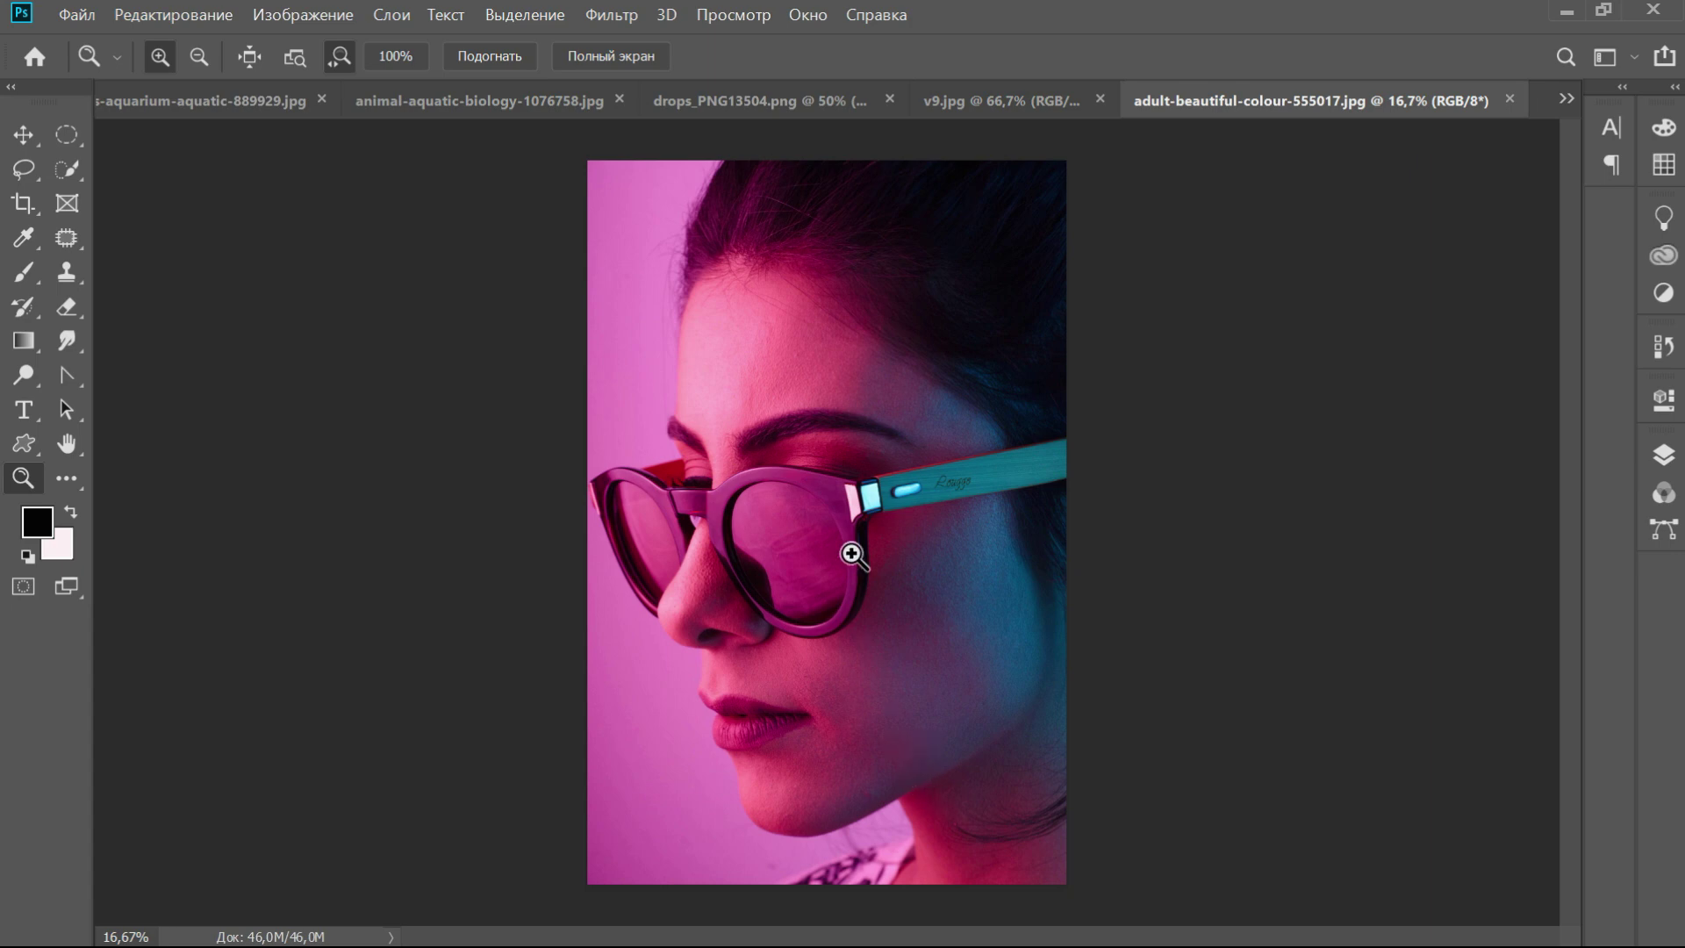
left_click(520, 101)
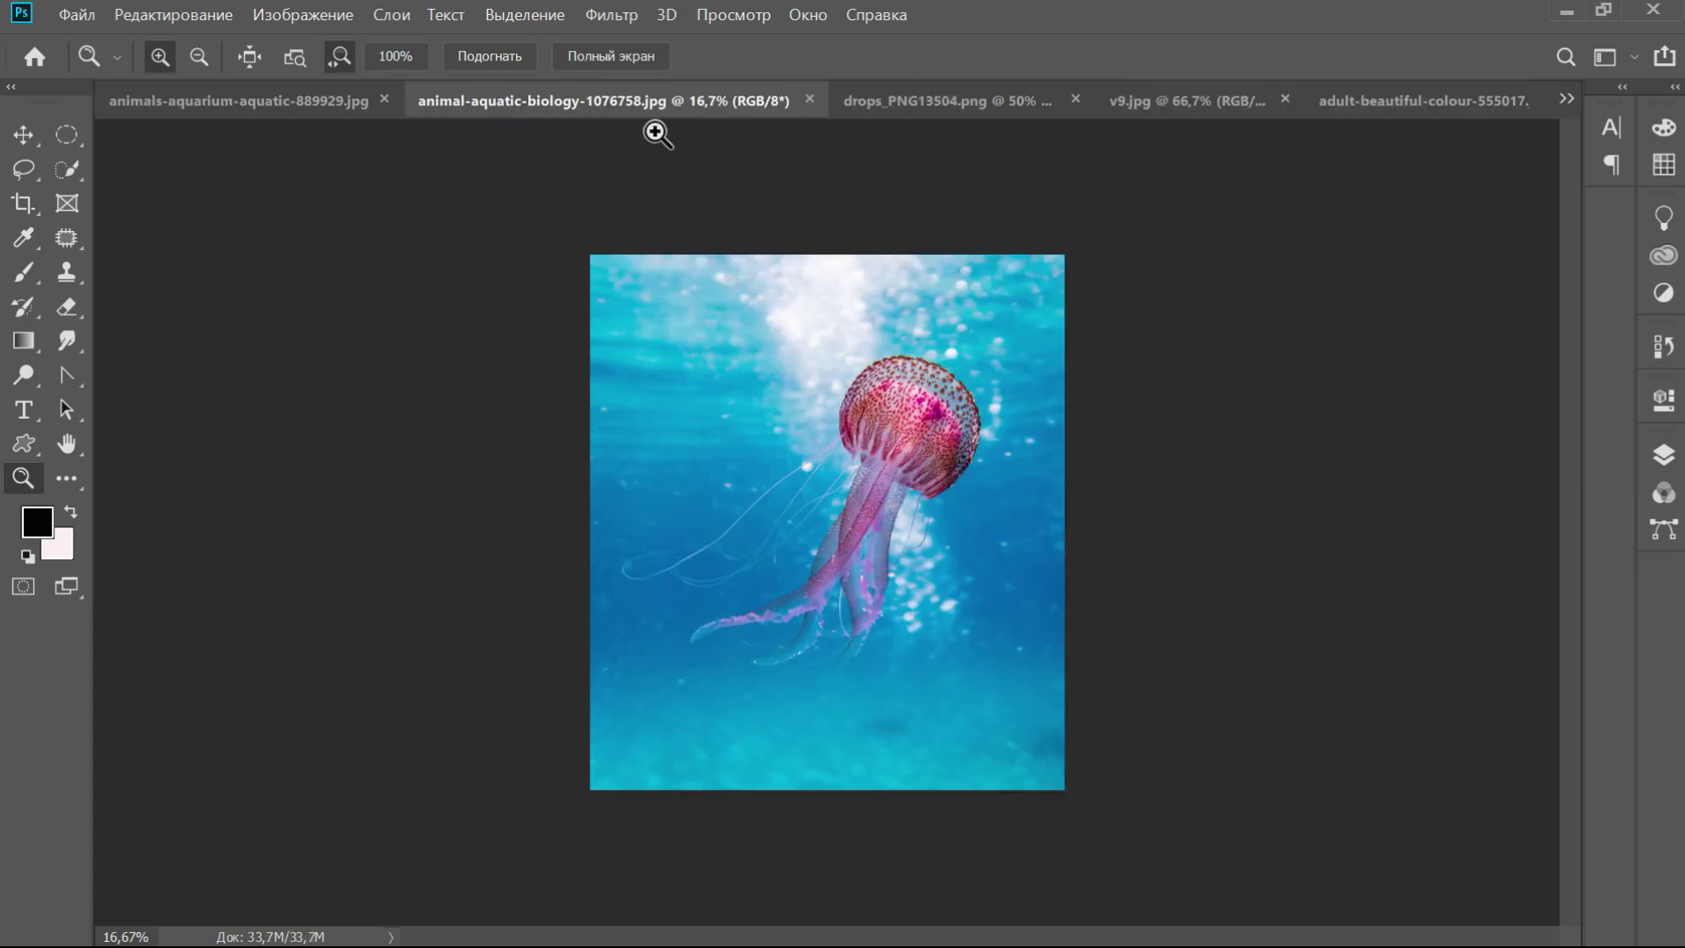
left_click(888, 110)
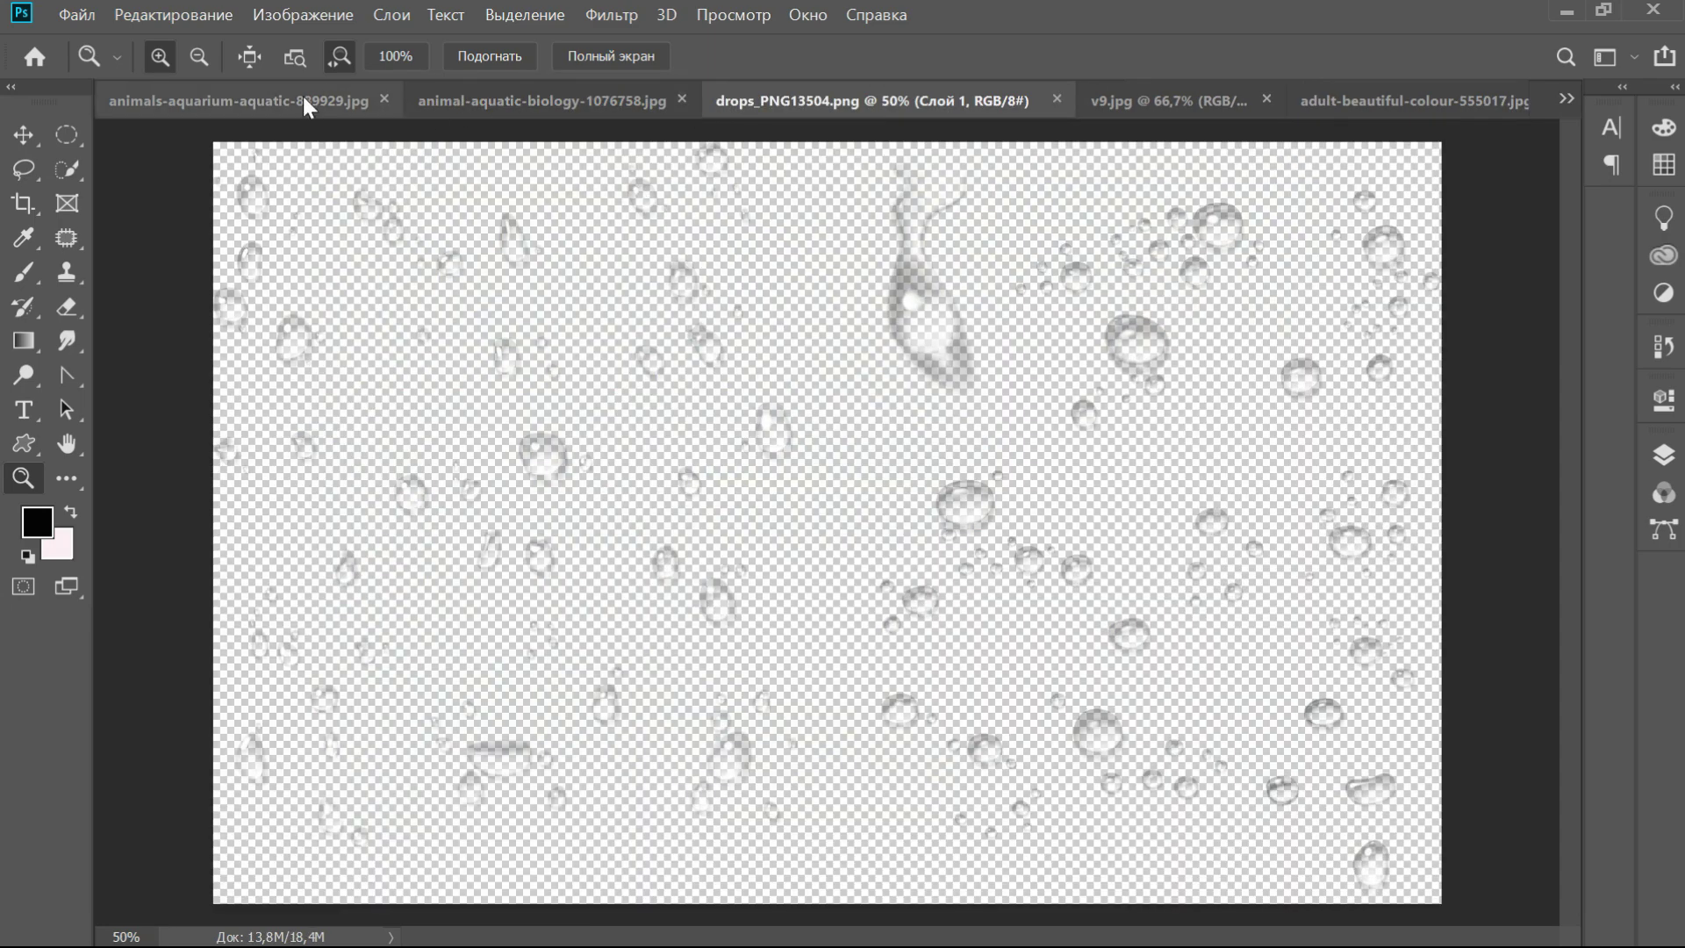
left_click(302, 98)
left_click(586, 101)
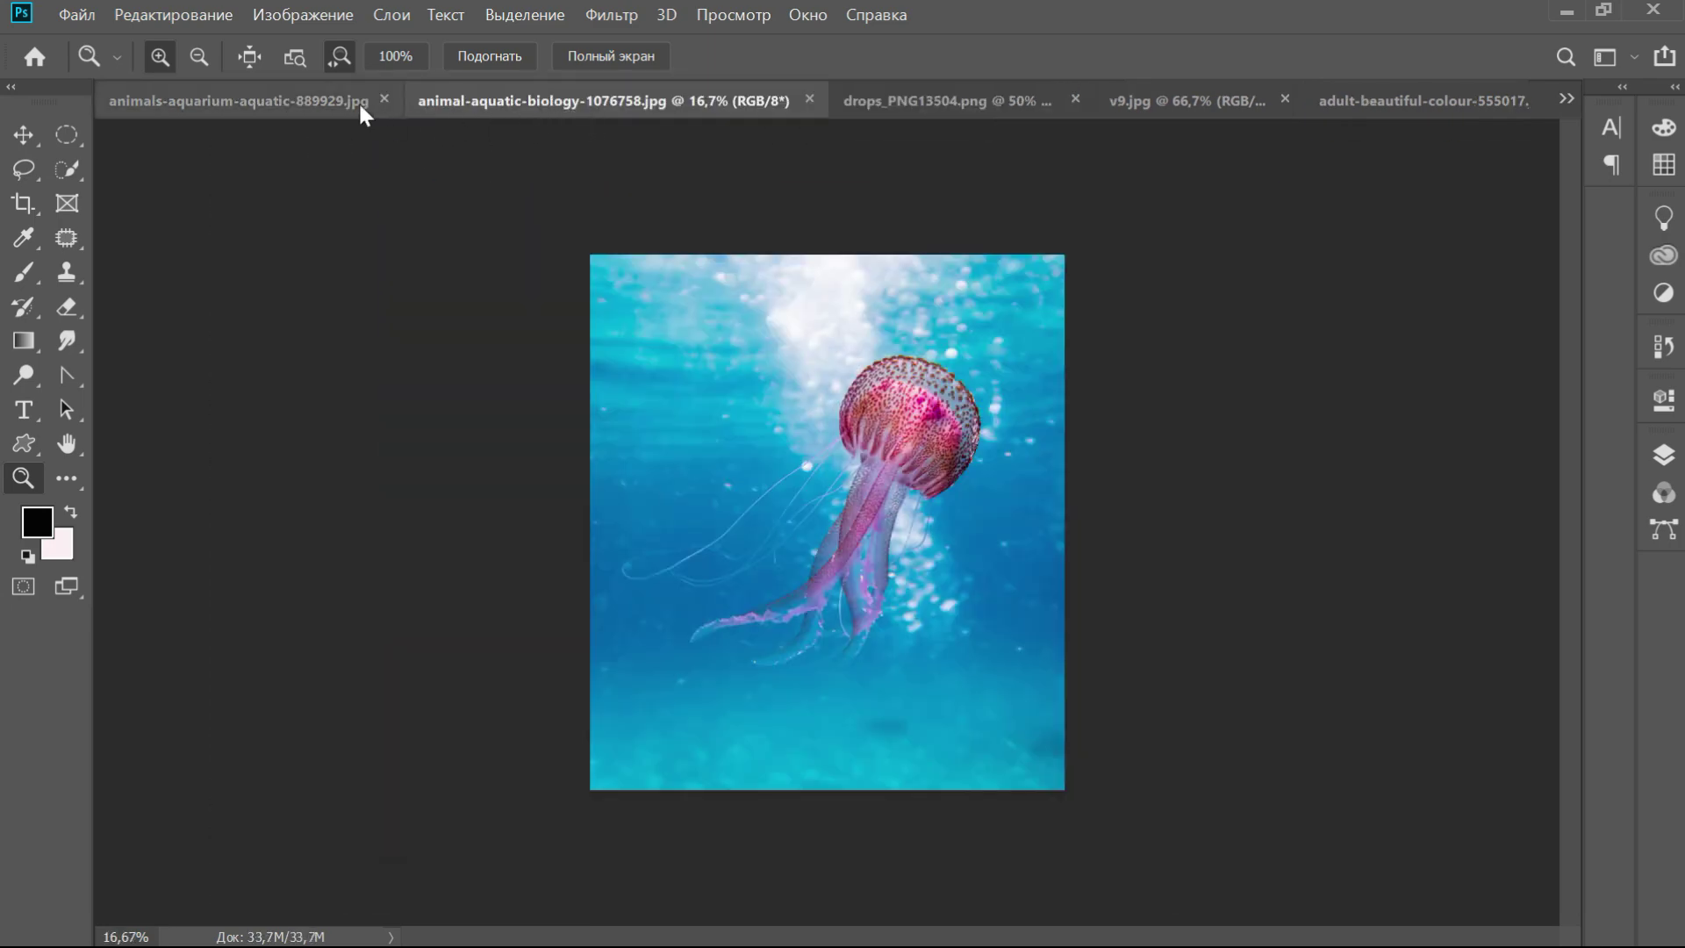
left_click(358, 102)
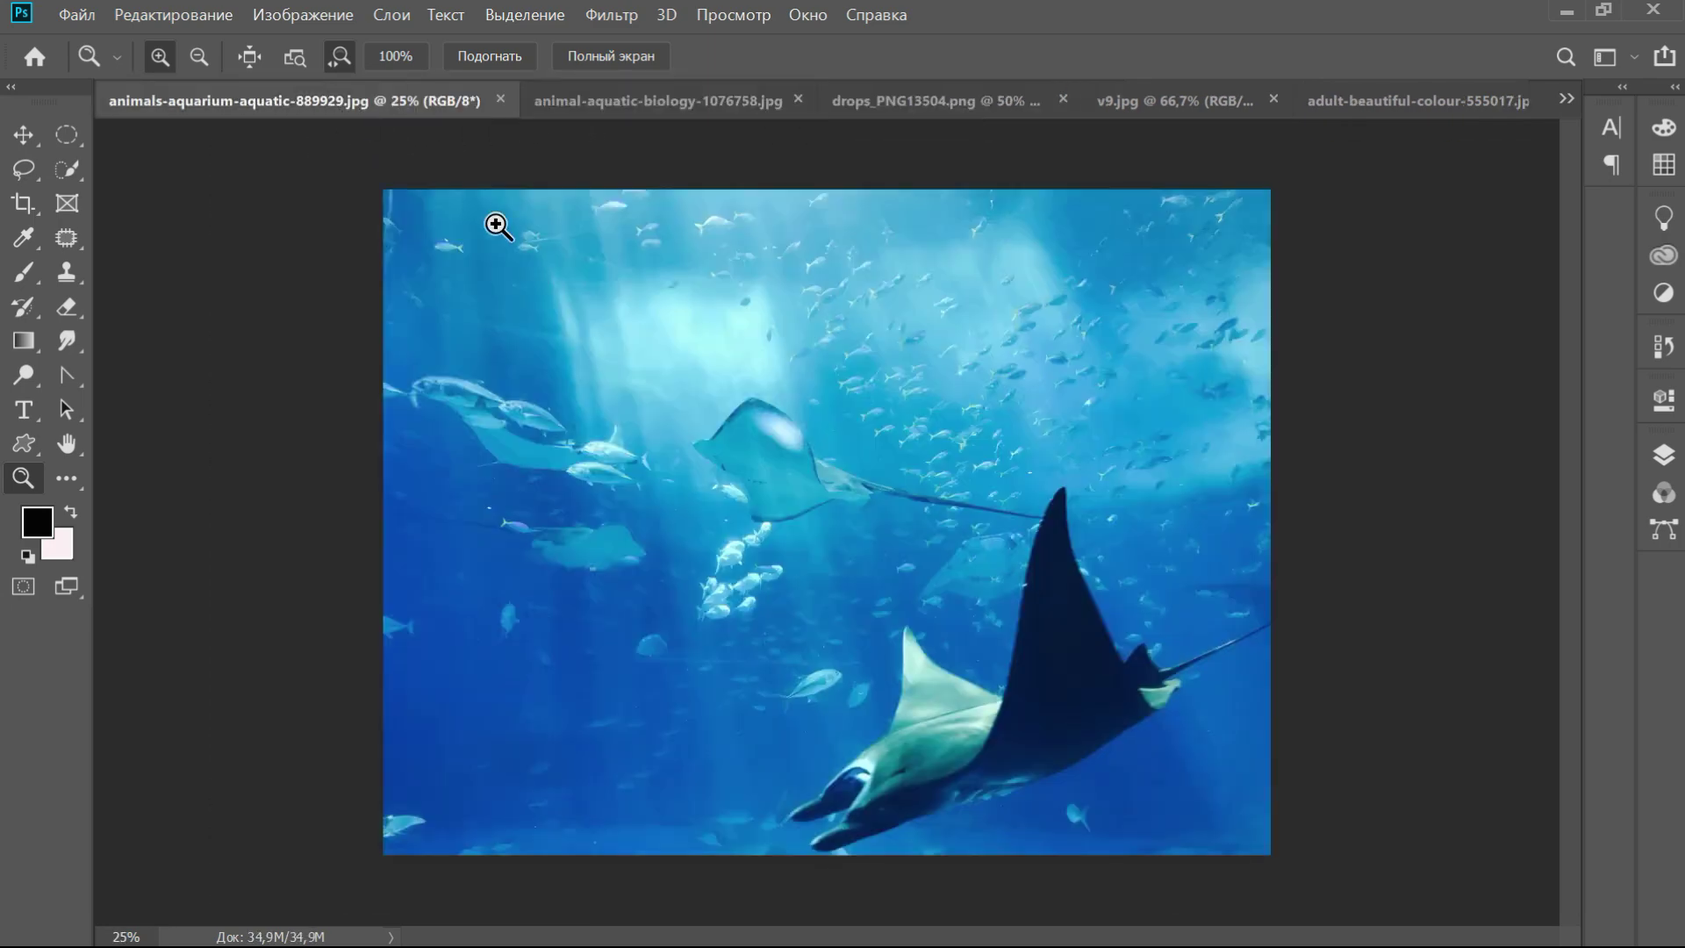
left_click(944, 103)
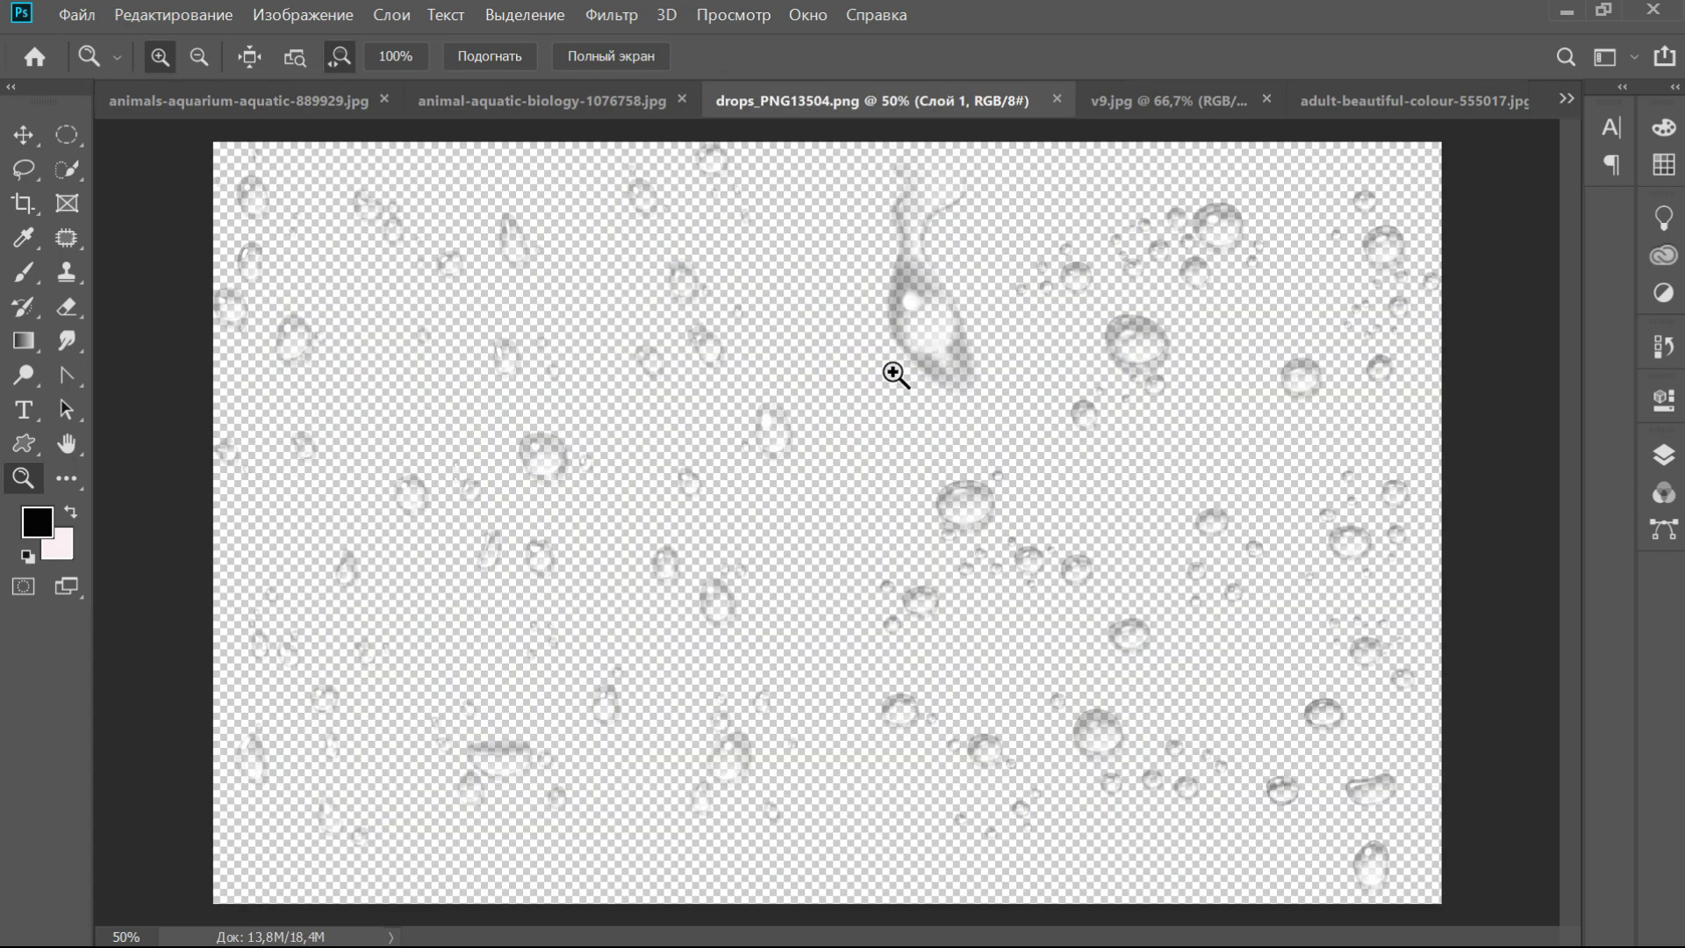
left_click(1399, 100)
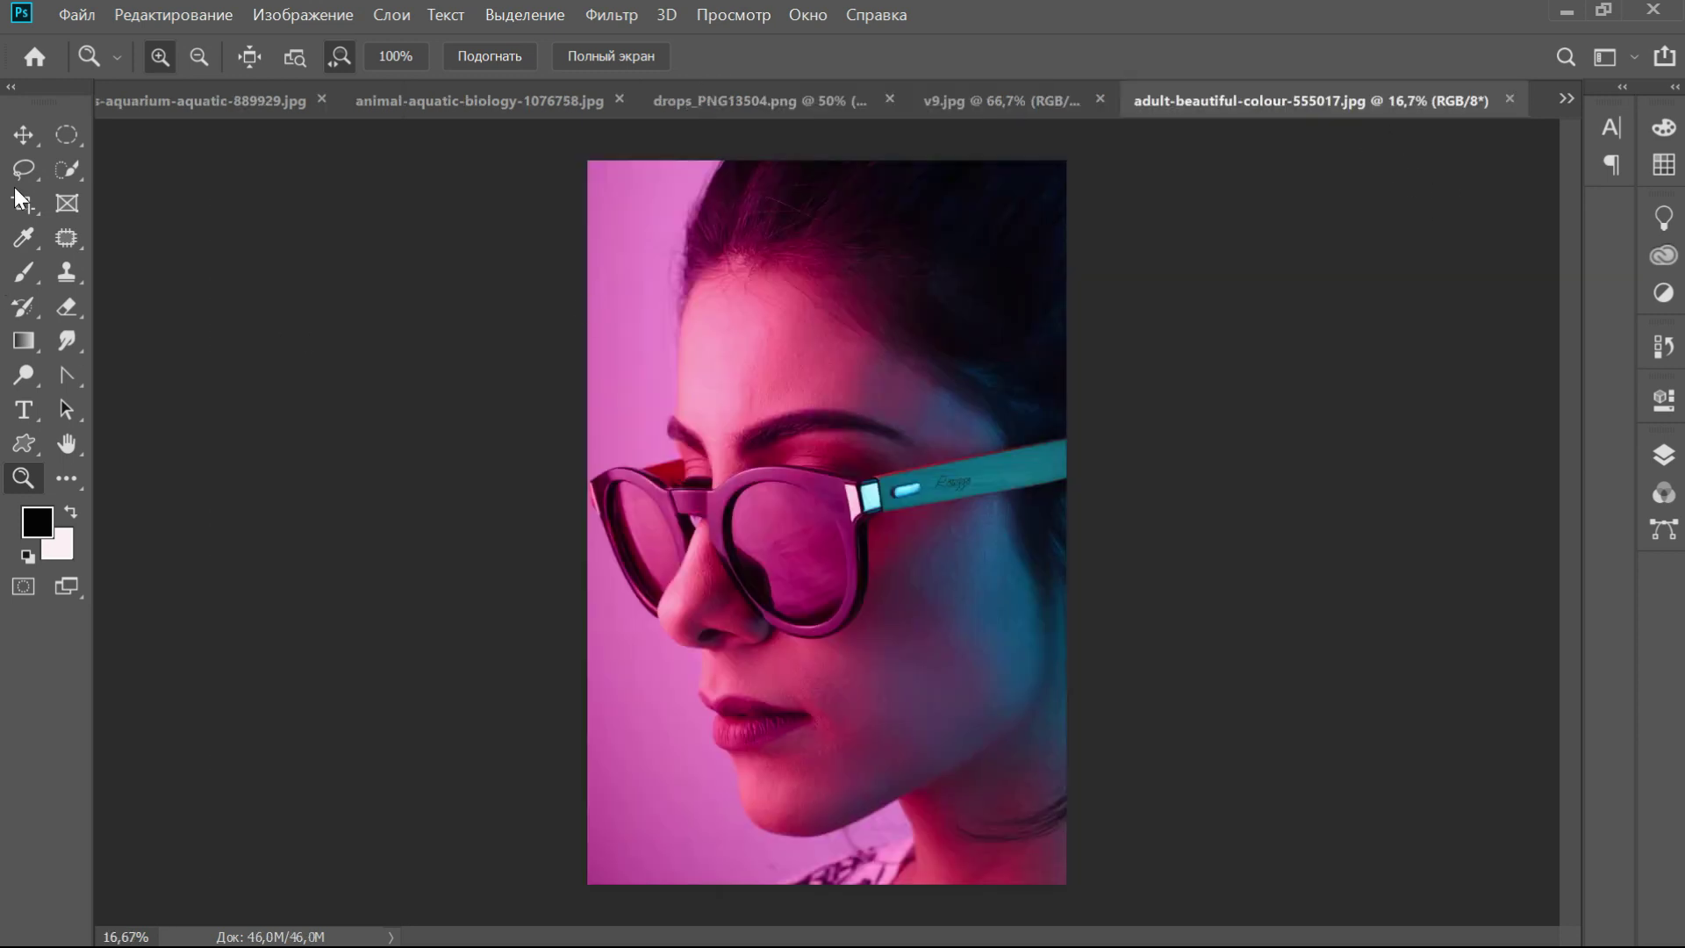
Crop the portrait to a full-width rectangular band framing the glasses, nose and lips
left_click(66, 127)
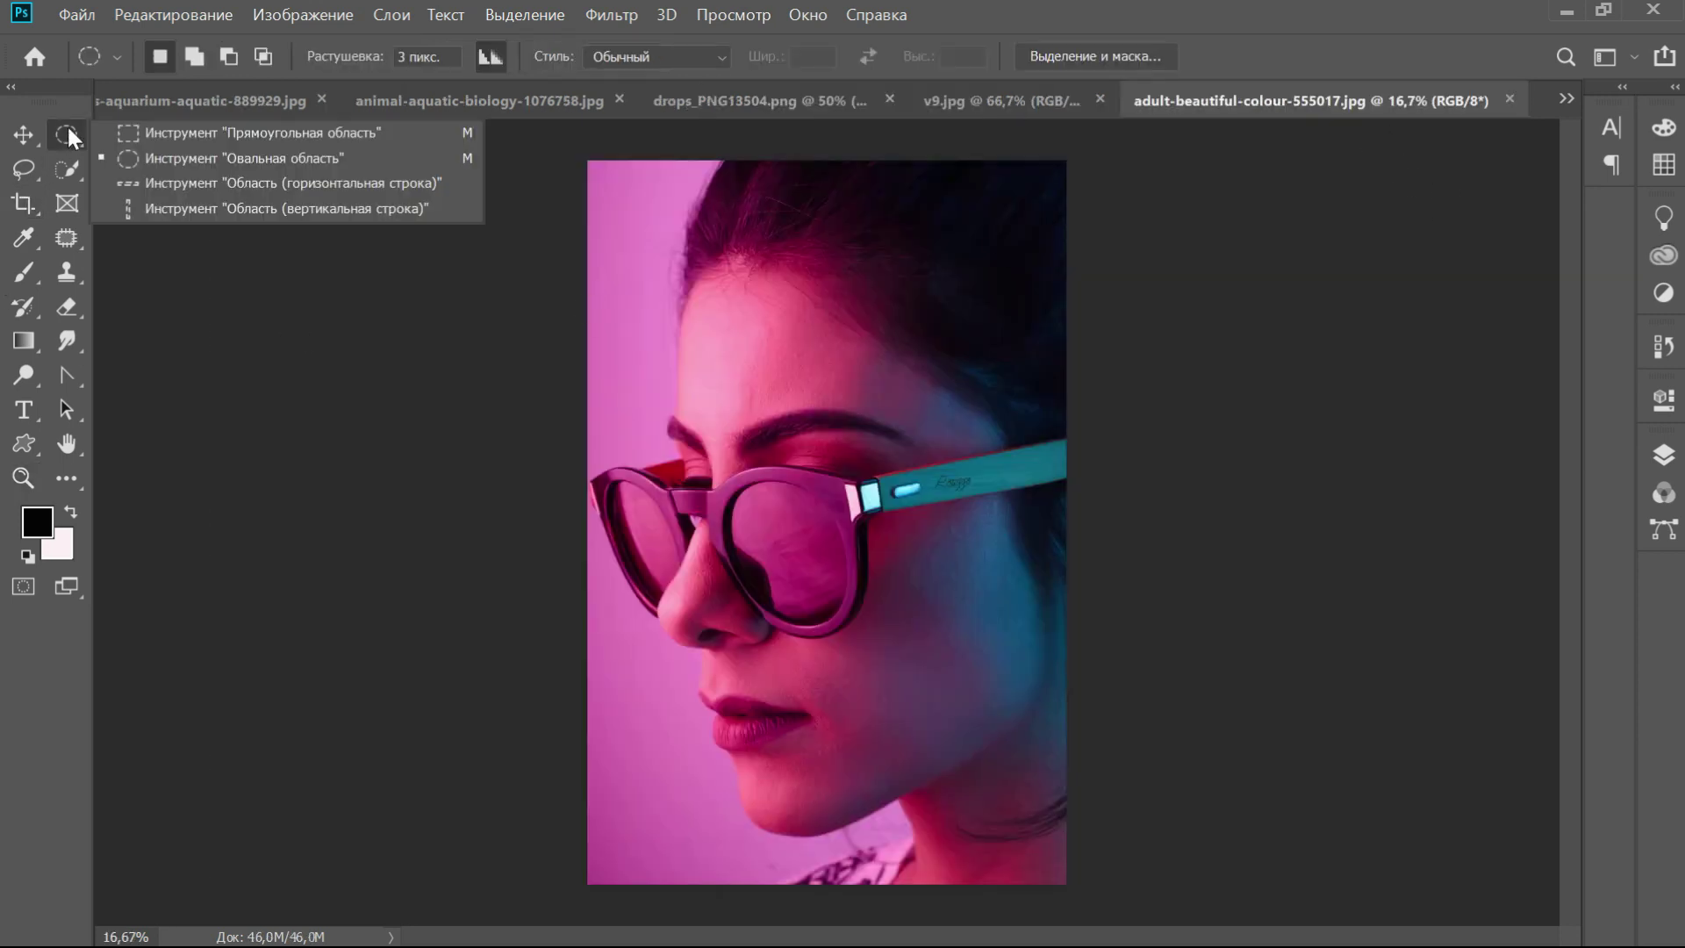
left_click(138, 134)
left_click_drag(583, 287, 1048, 783)
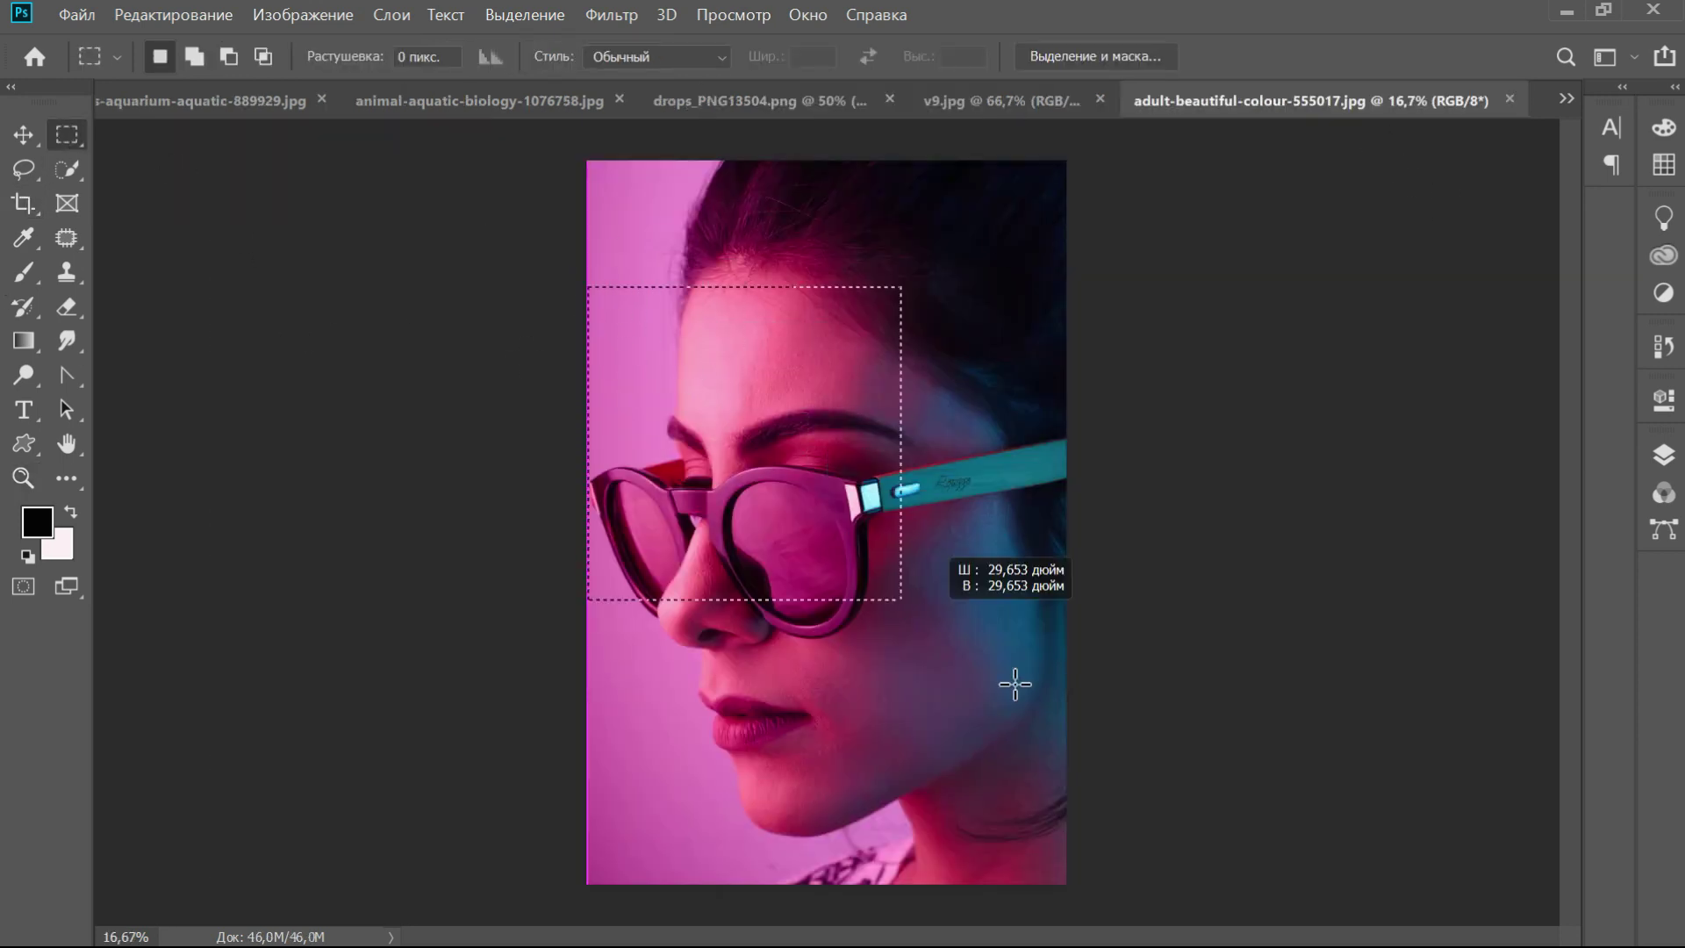
left_click_drag(1007, 620, 1011, 692)
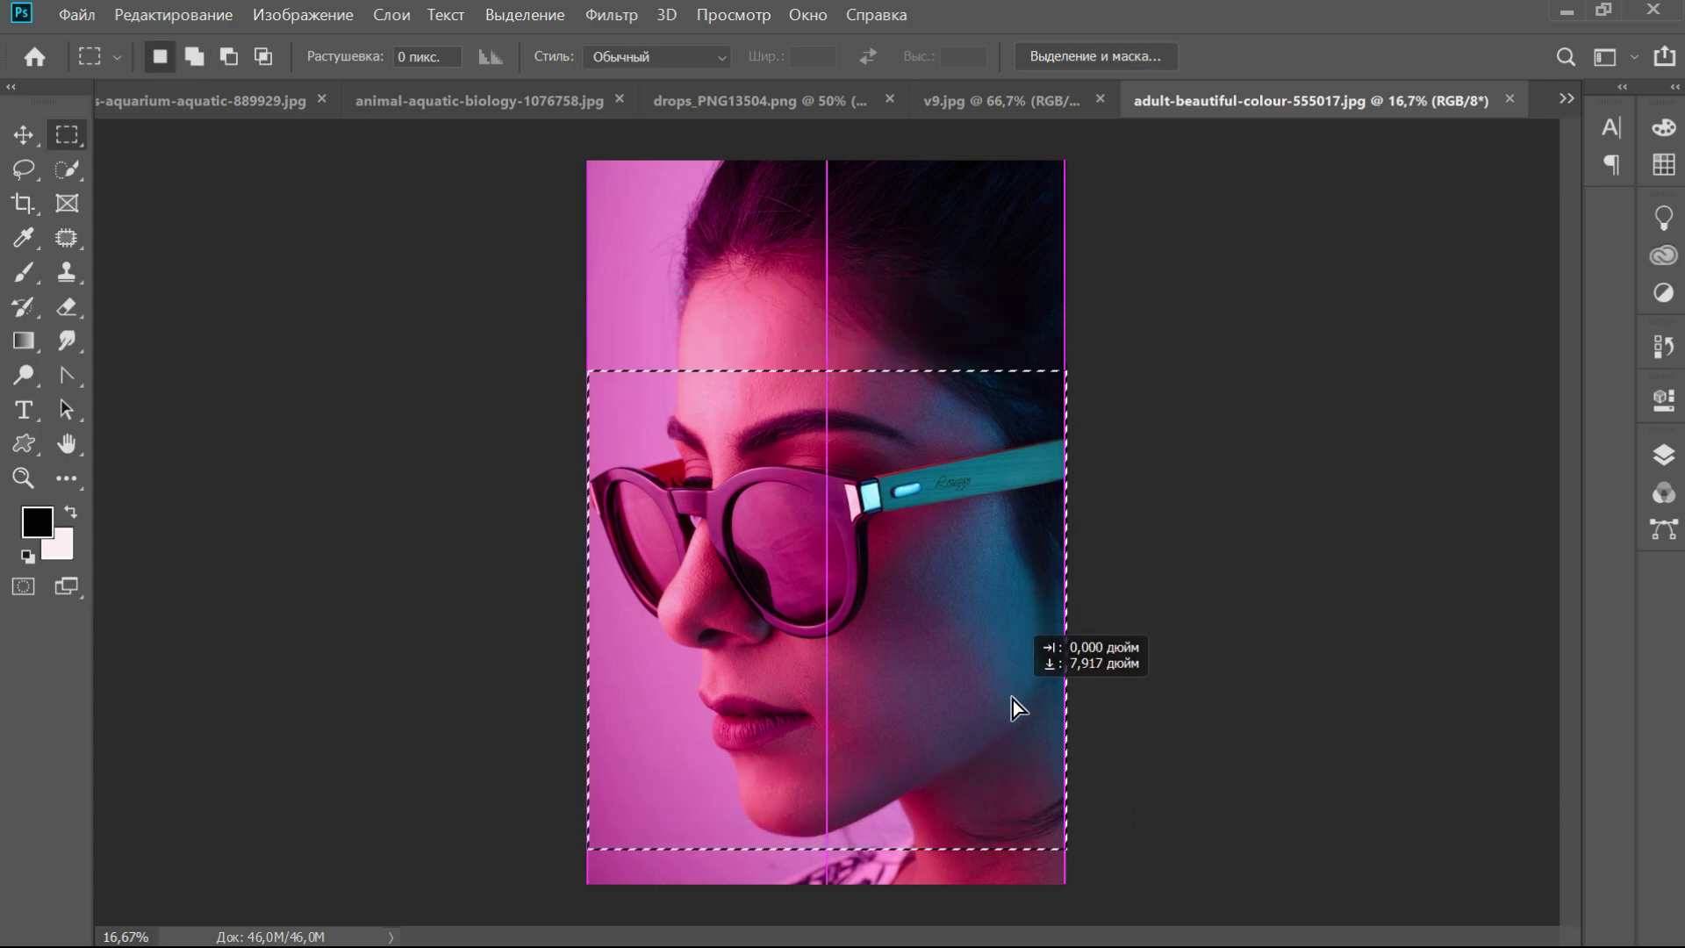
left_click_drag(1011, 692, 1013, 708)
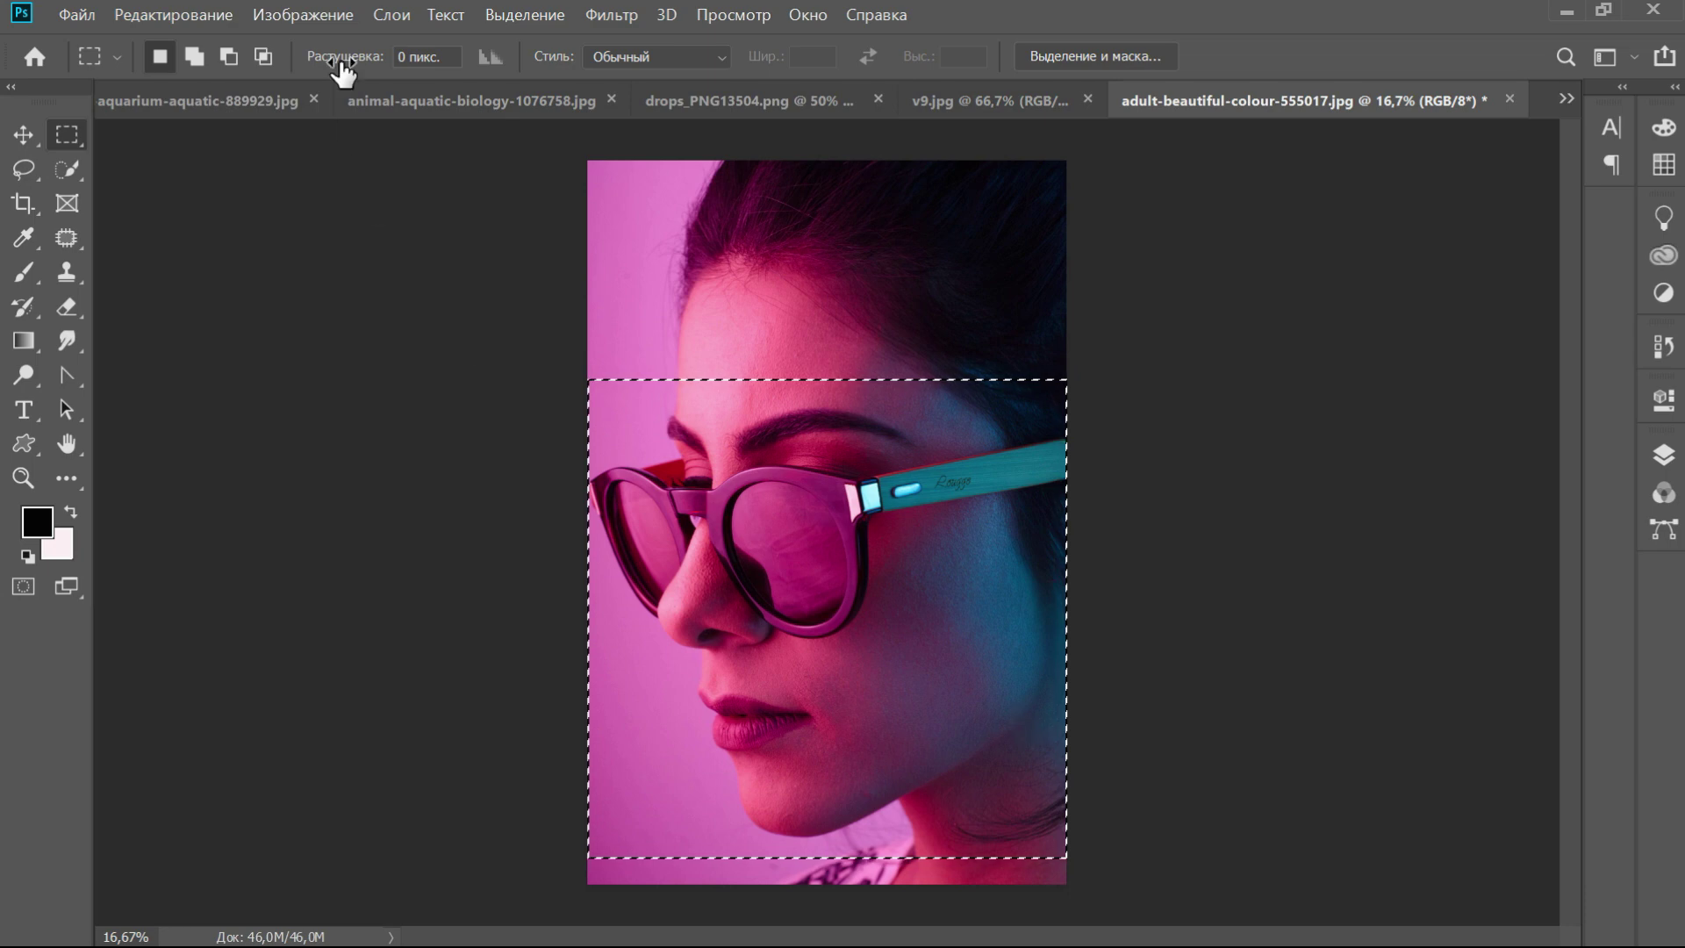
left_click(309, 16)
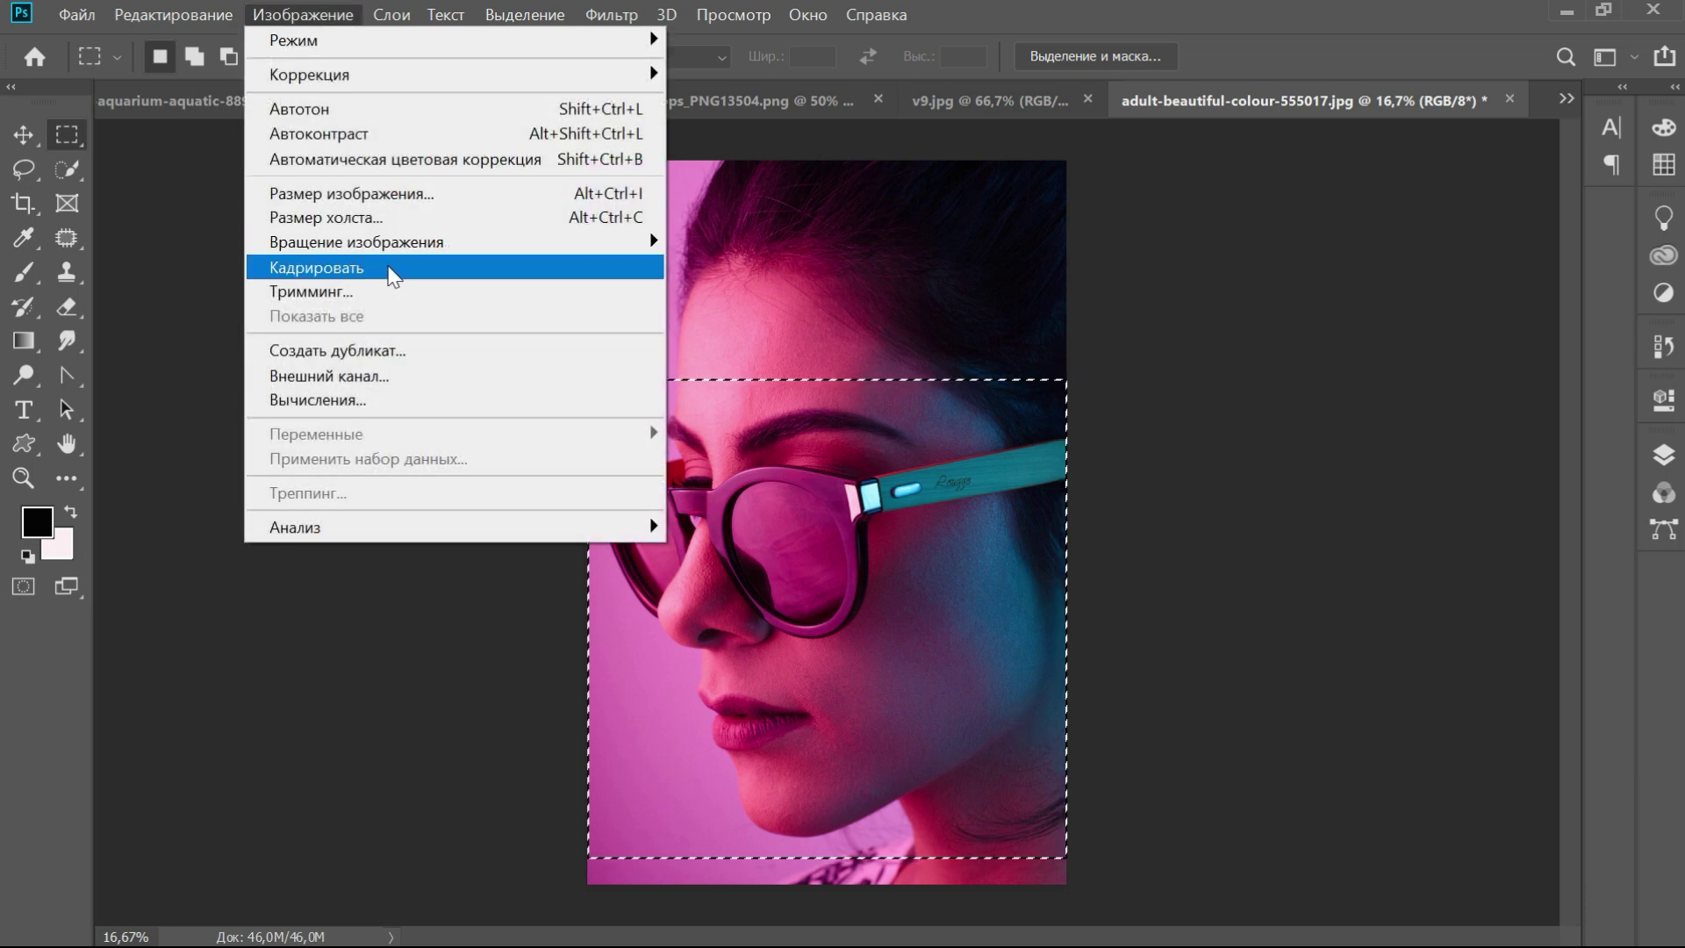
left_click(394, 266)
left_click(23, 477)
left_click_drag(781, 407, 825, 465)
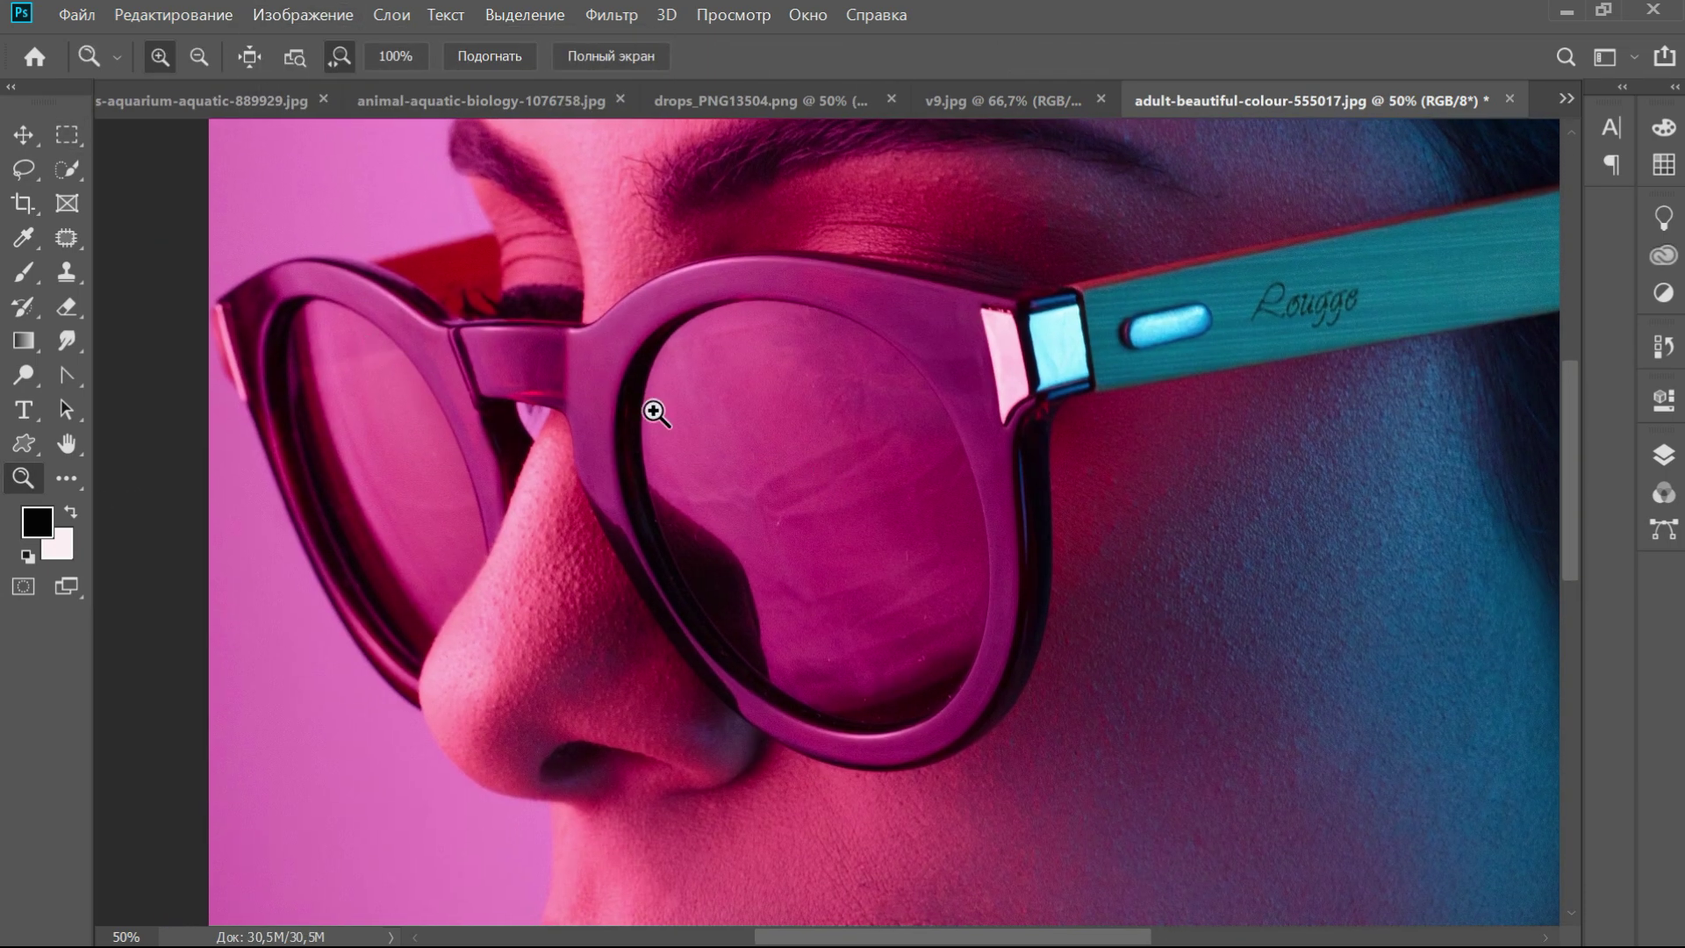
Draw an elliptical marquee selection over the right sunglasses lens
left_click(702, 439)
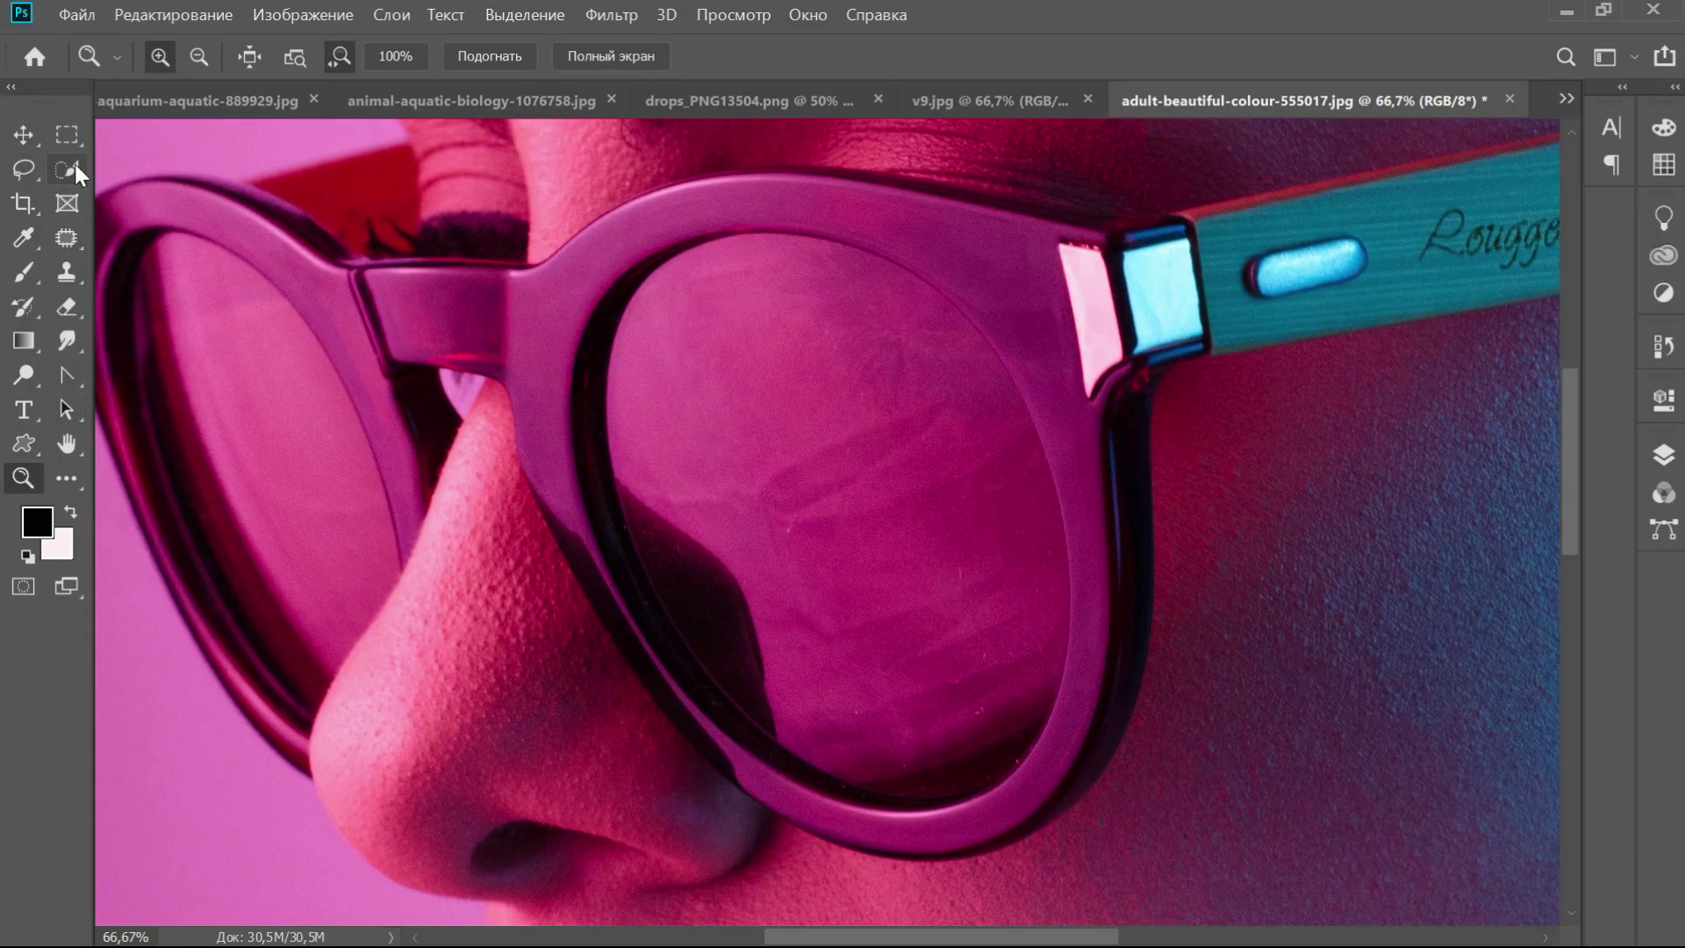
left_click(65, 134)
left_click(163, 159)
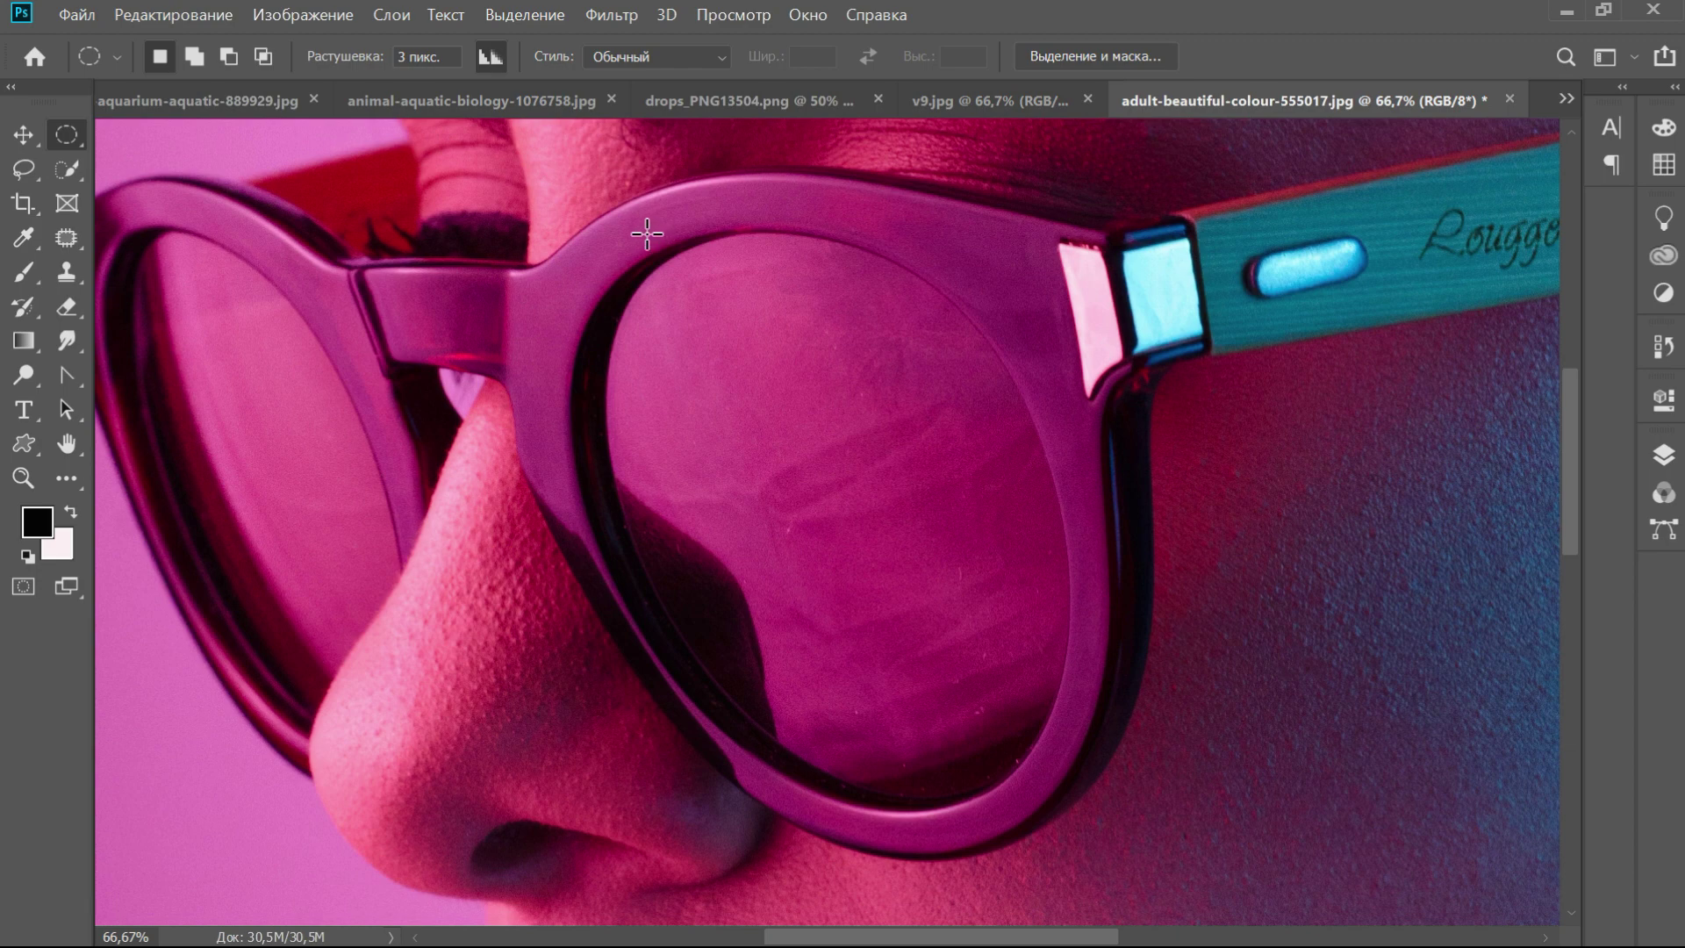
left_click_drag(641, 240, 1081, 863)
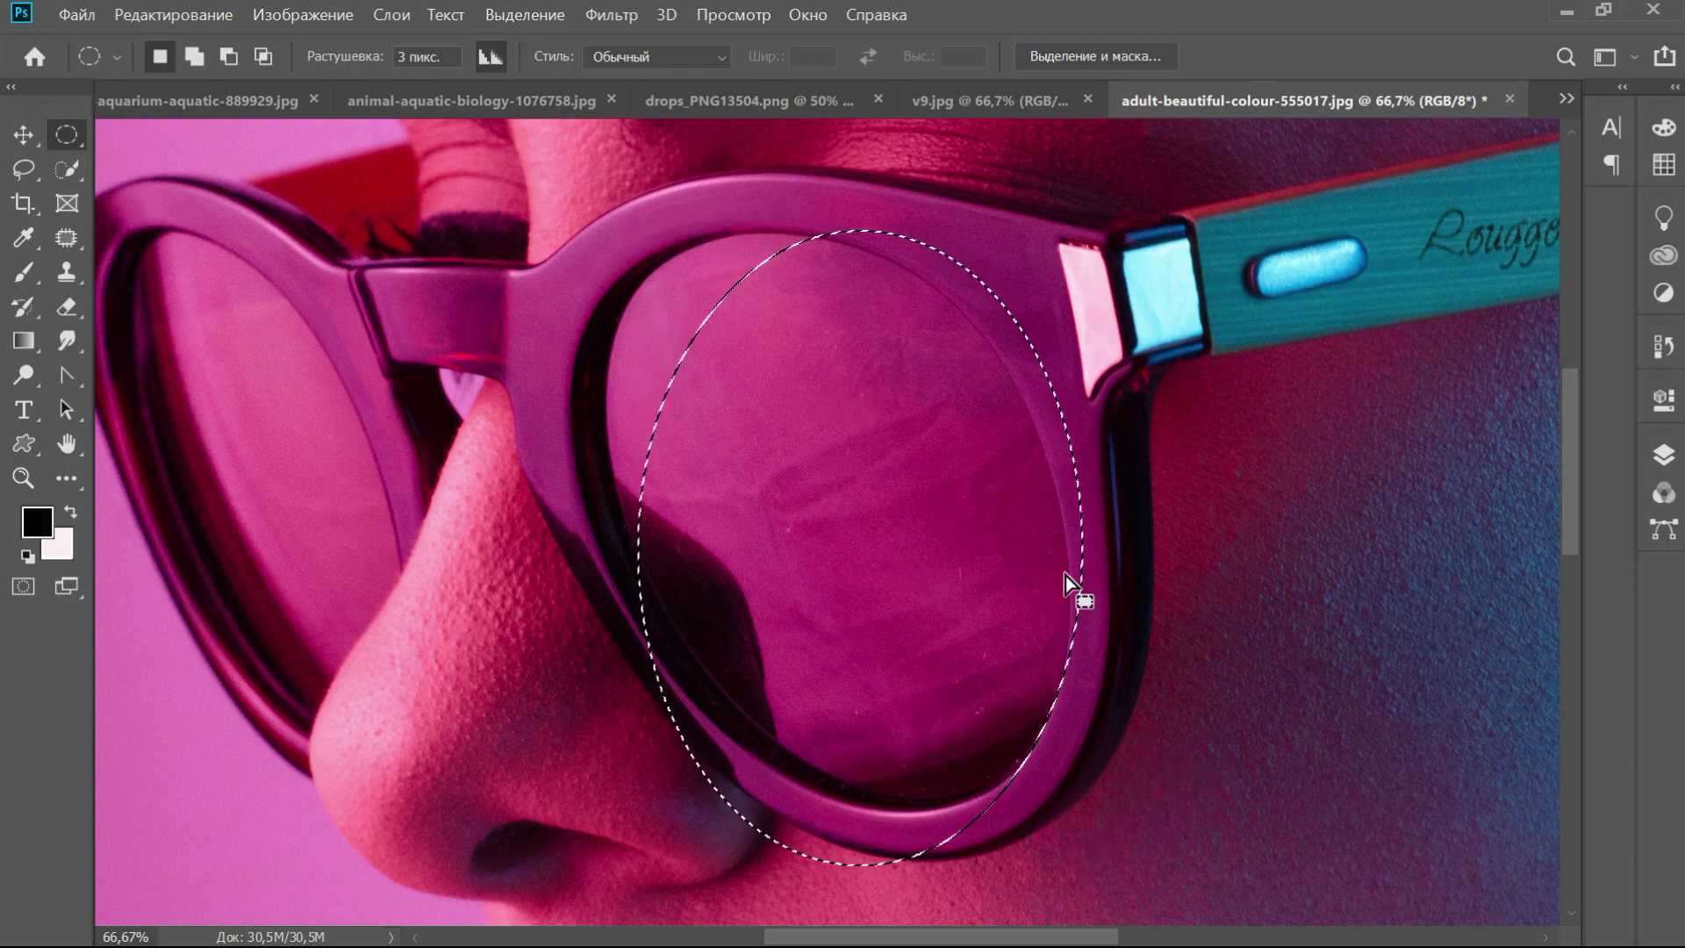
Transform the oval selection, rotating it -24.74° and scaling it to 97.83% to fit the lens
left_click(527, 15)
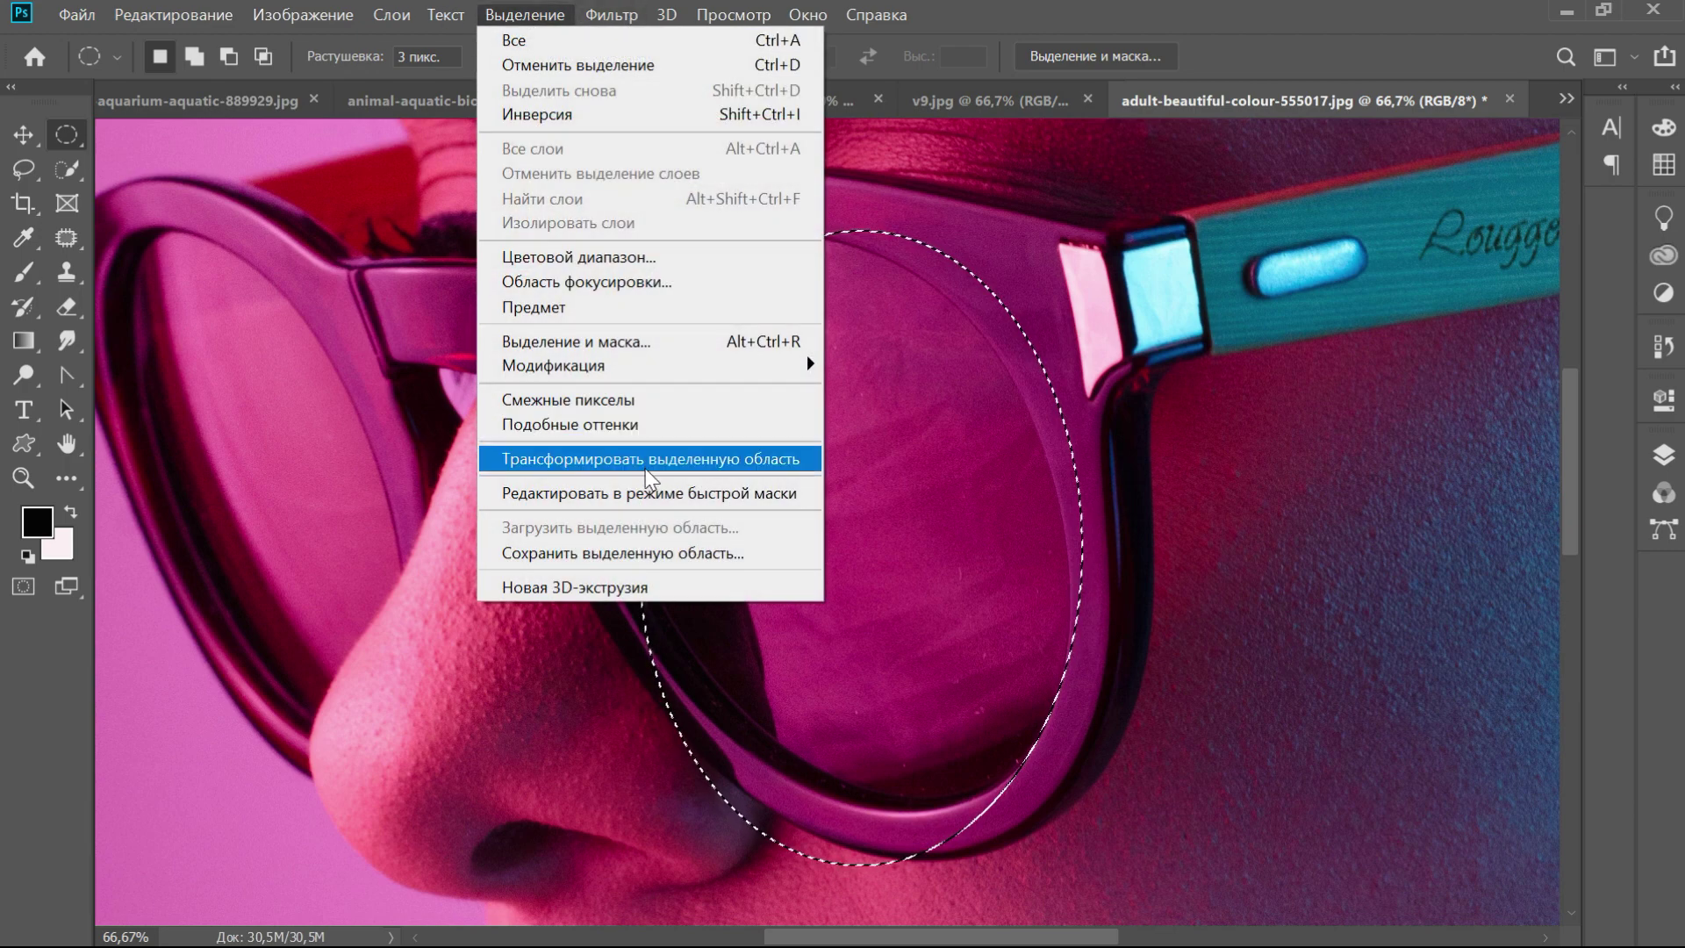
left_click(654, 469)
left_click_drag(619, 220, 609, 313)
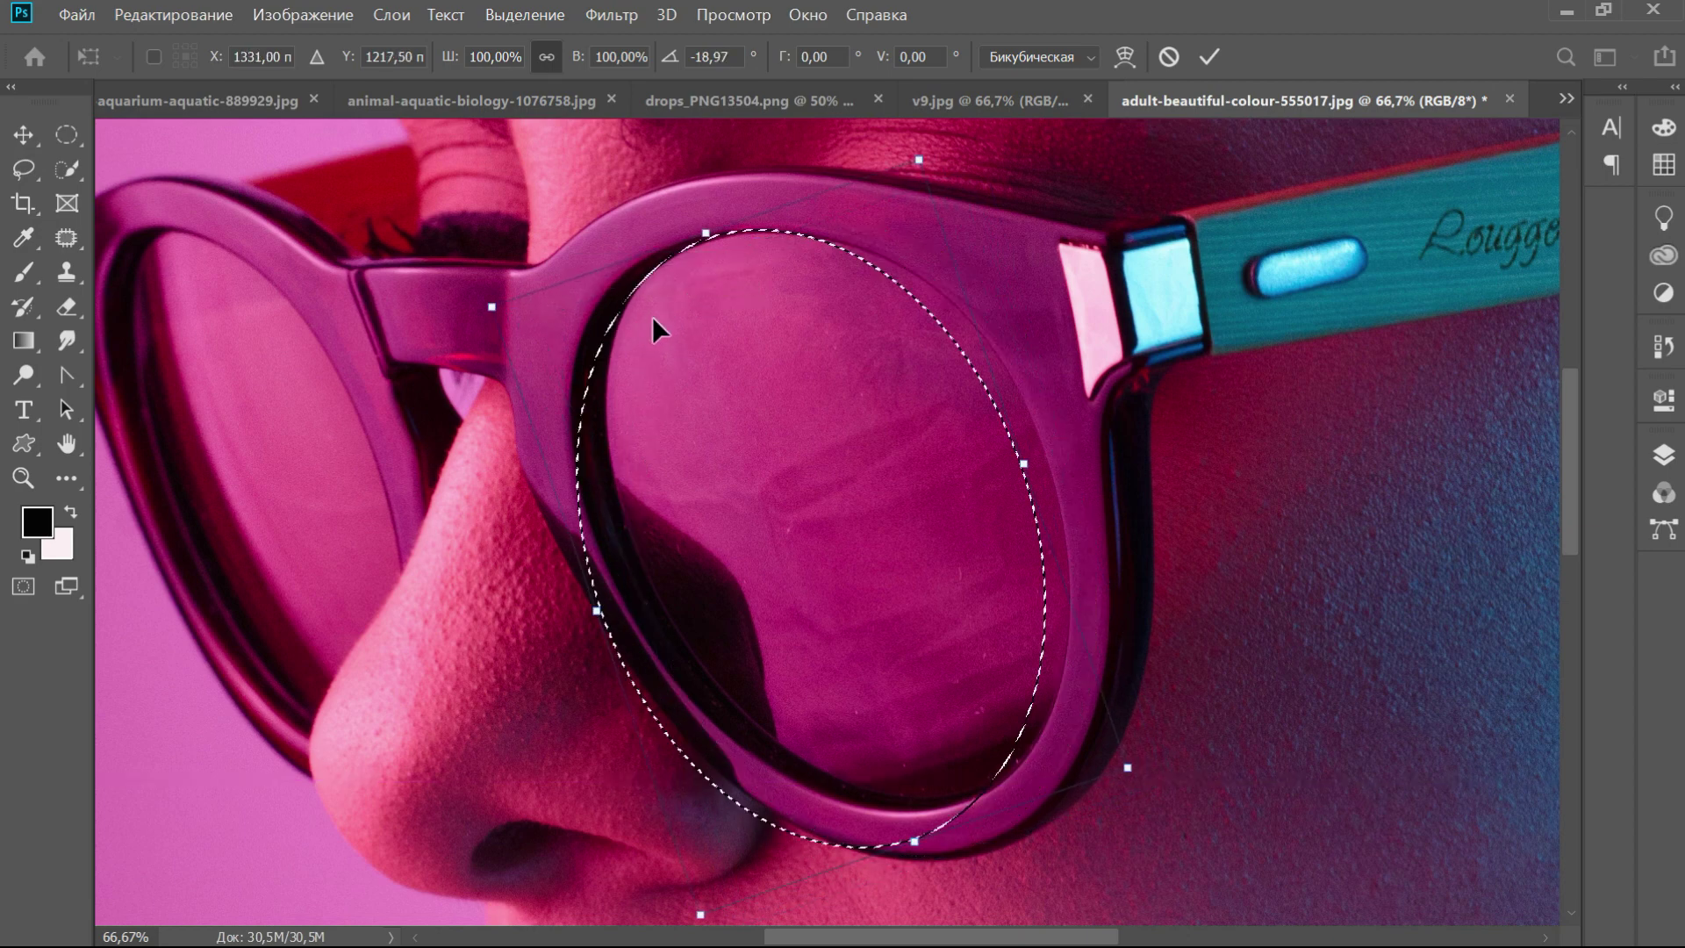
mouse_move(1177, 810)
left_mouse_down()
mouse_move(1053, 676)
mouse_move(1068, 644)
left_mouse_up()
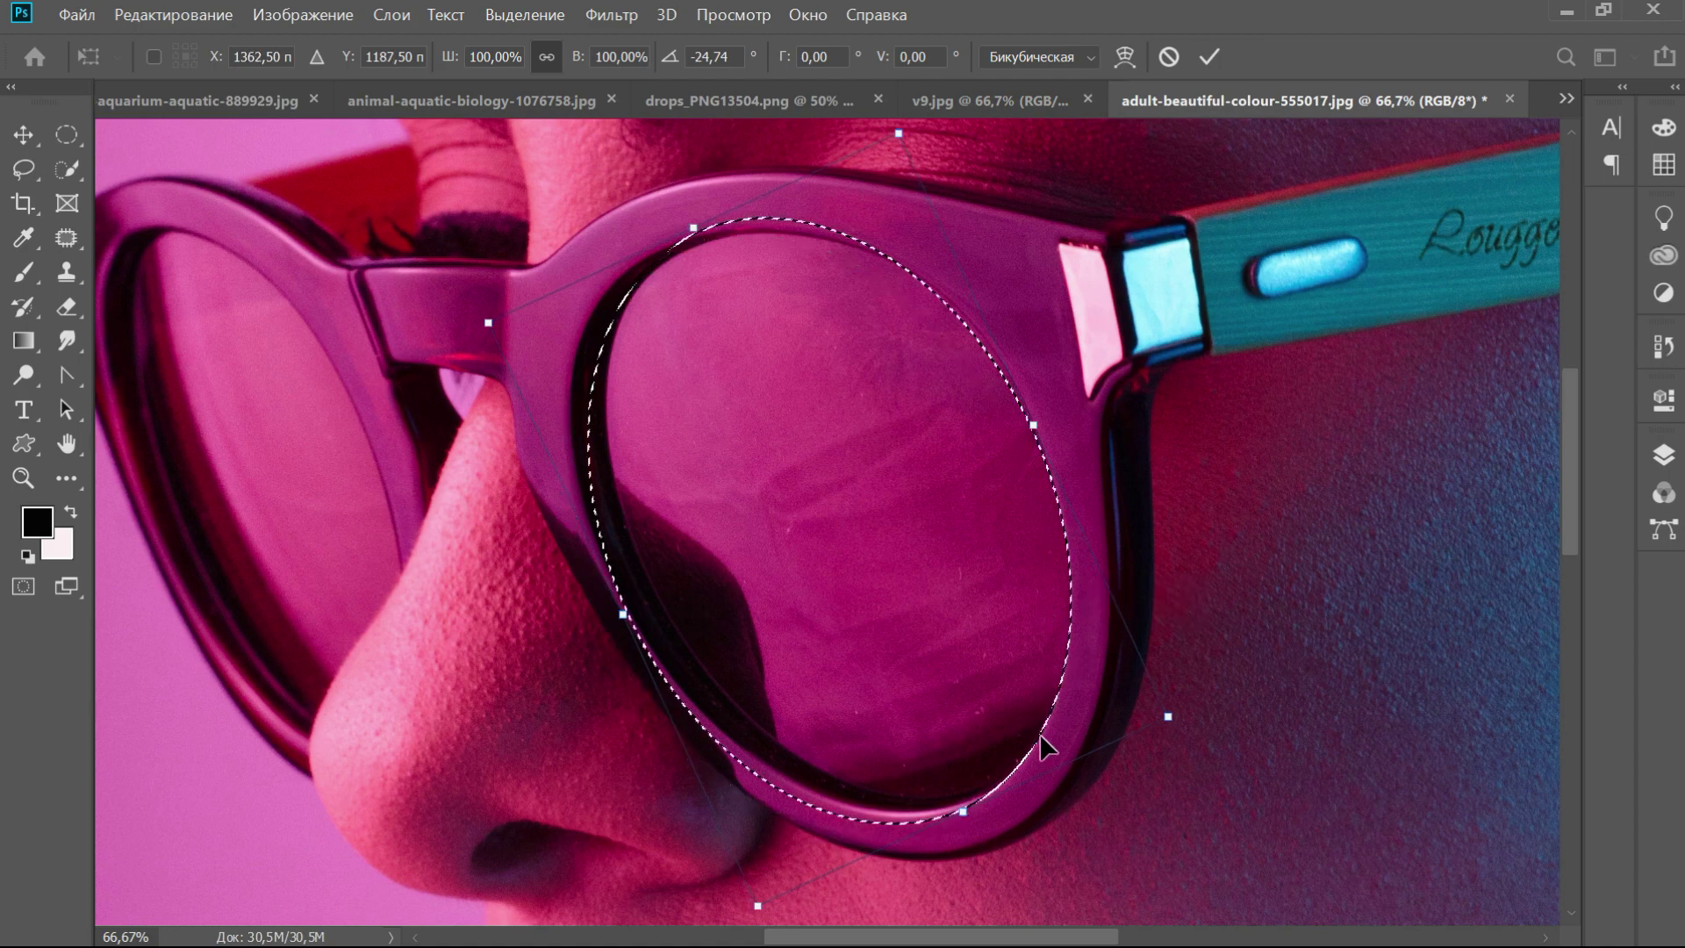
left_click_drag(962, 811, 960, 801)
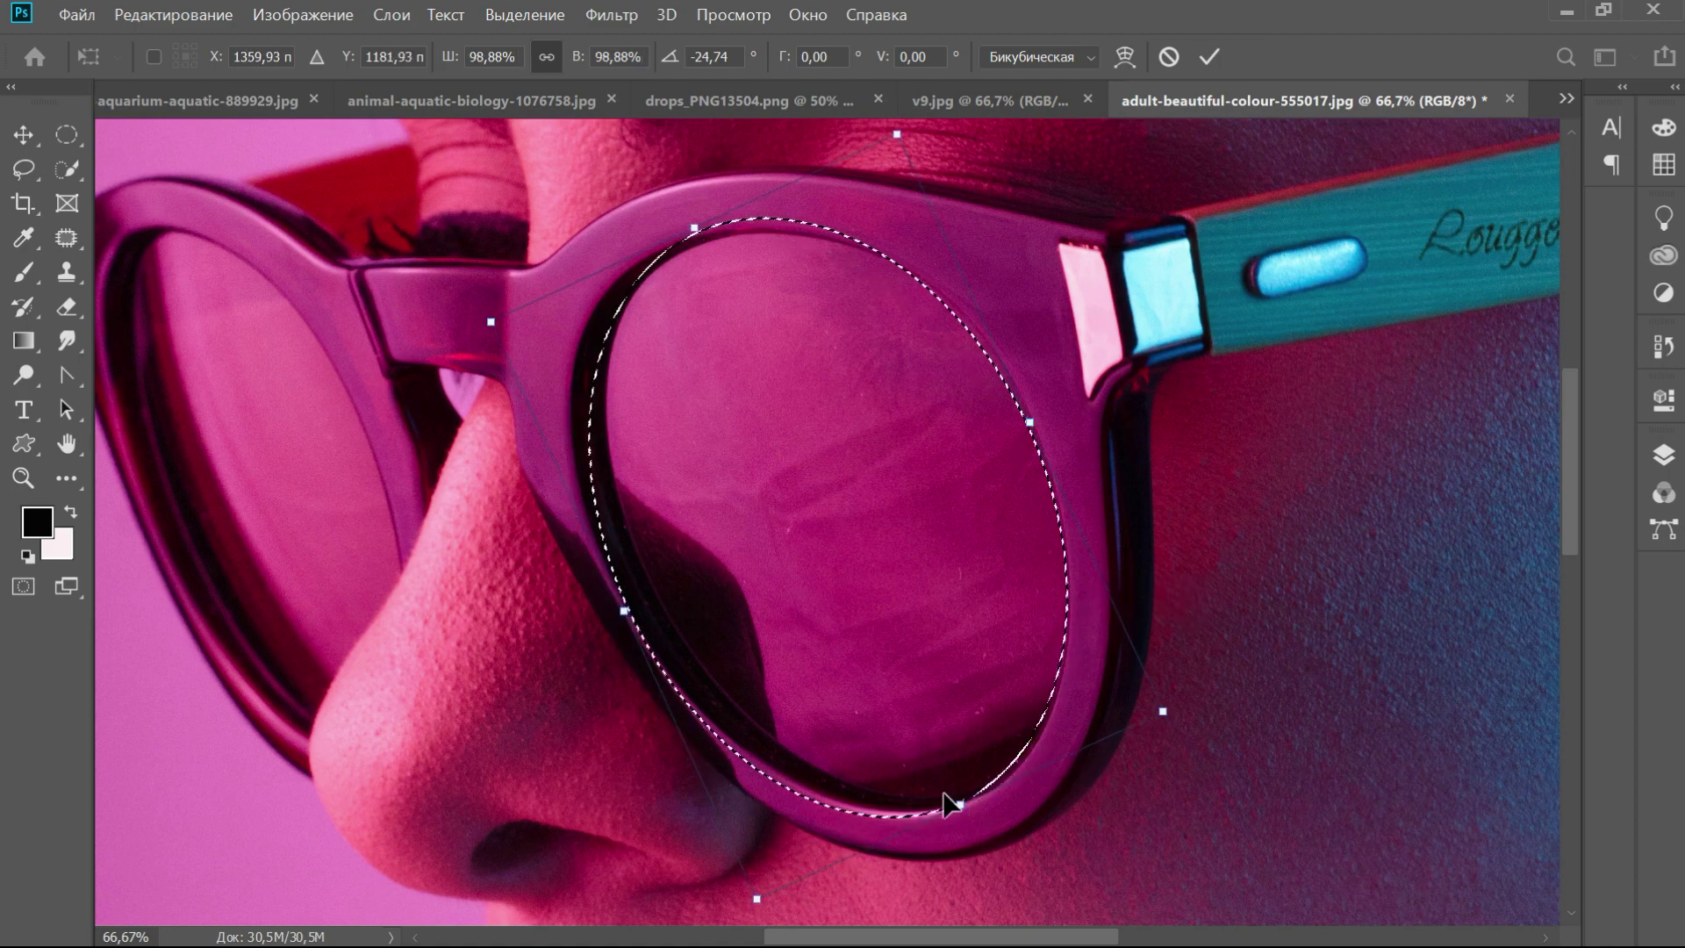
left_click_drag(694, 228, 697, 234)
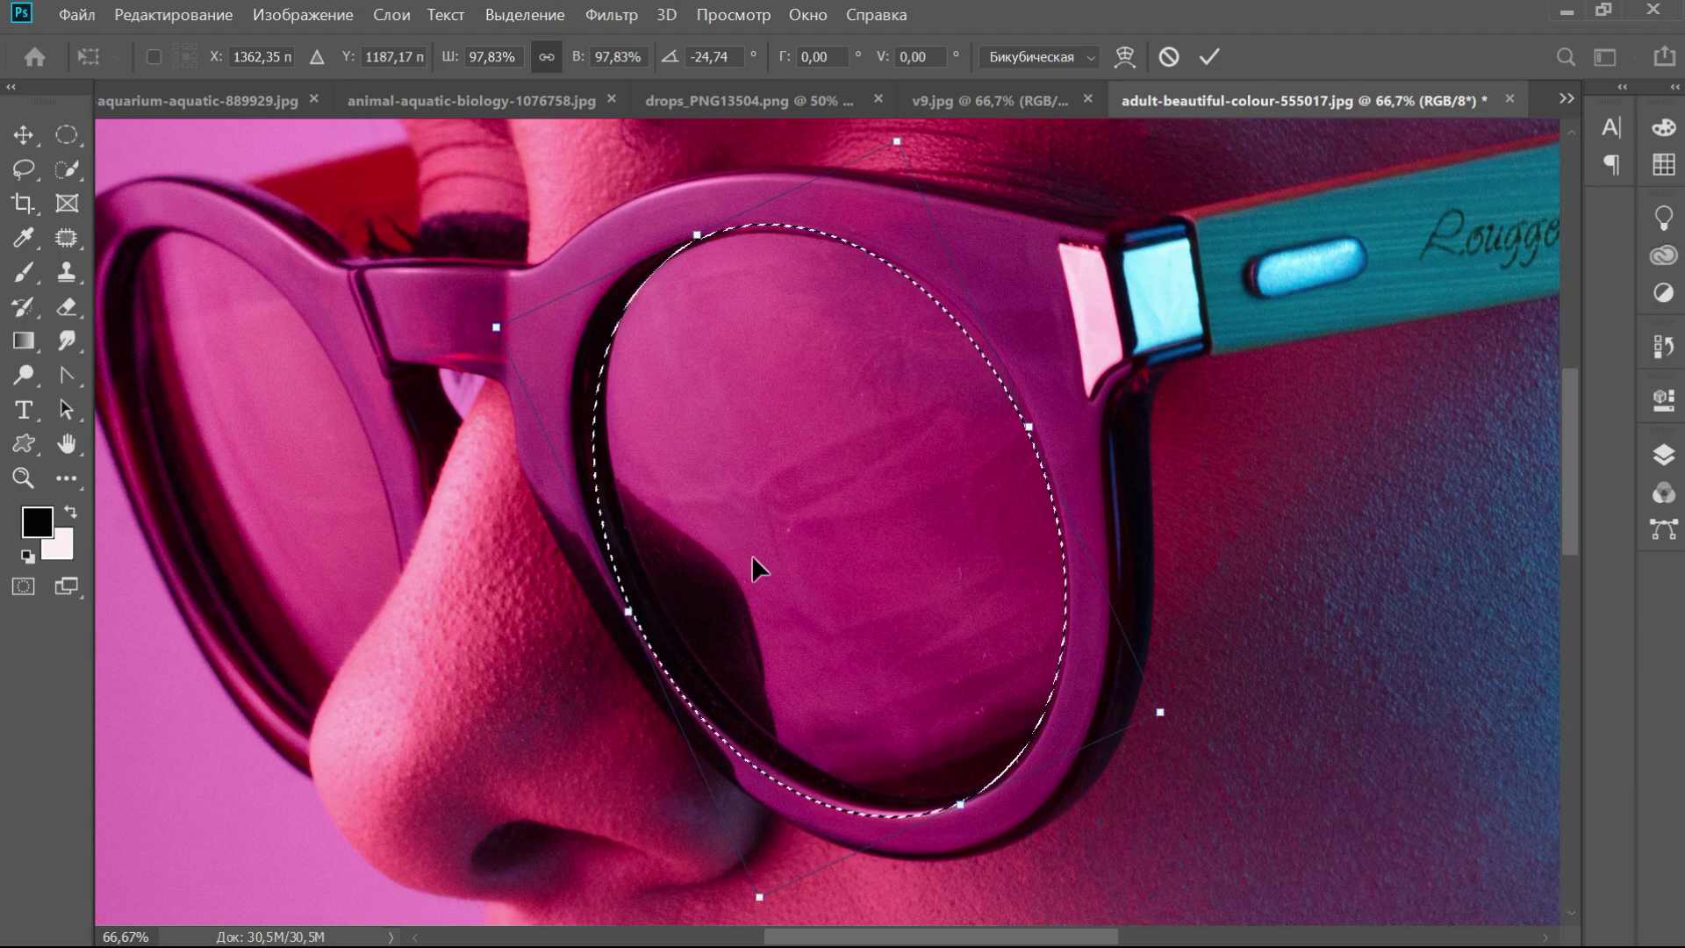
right_click(802, 323)
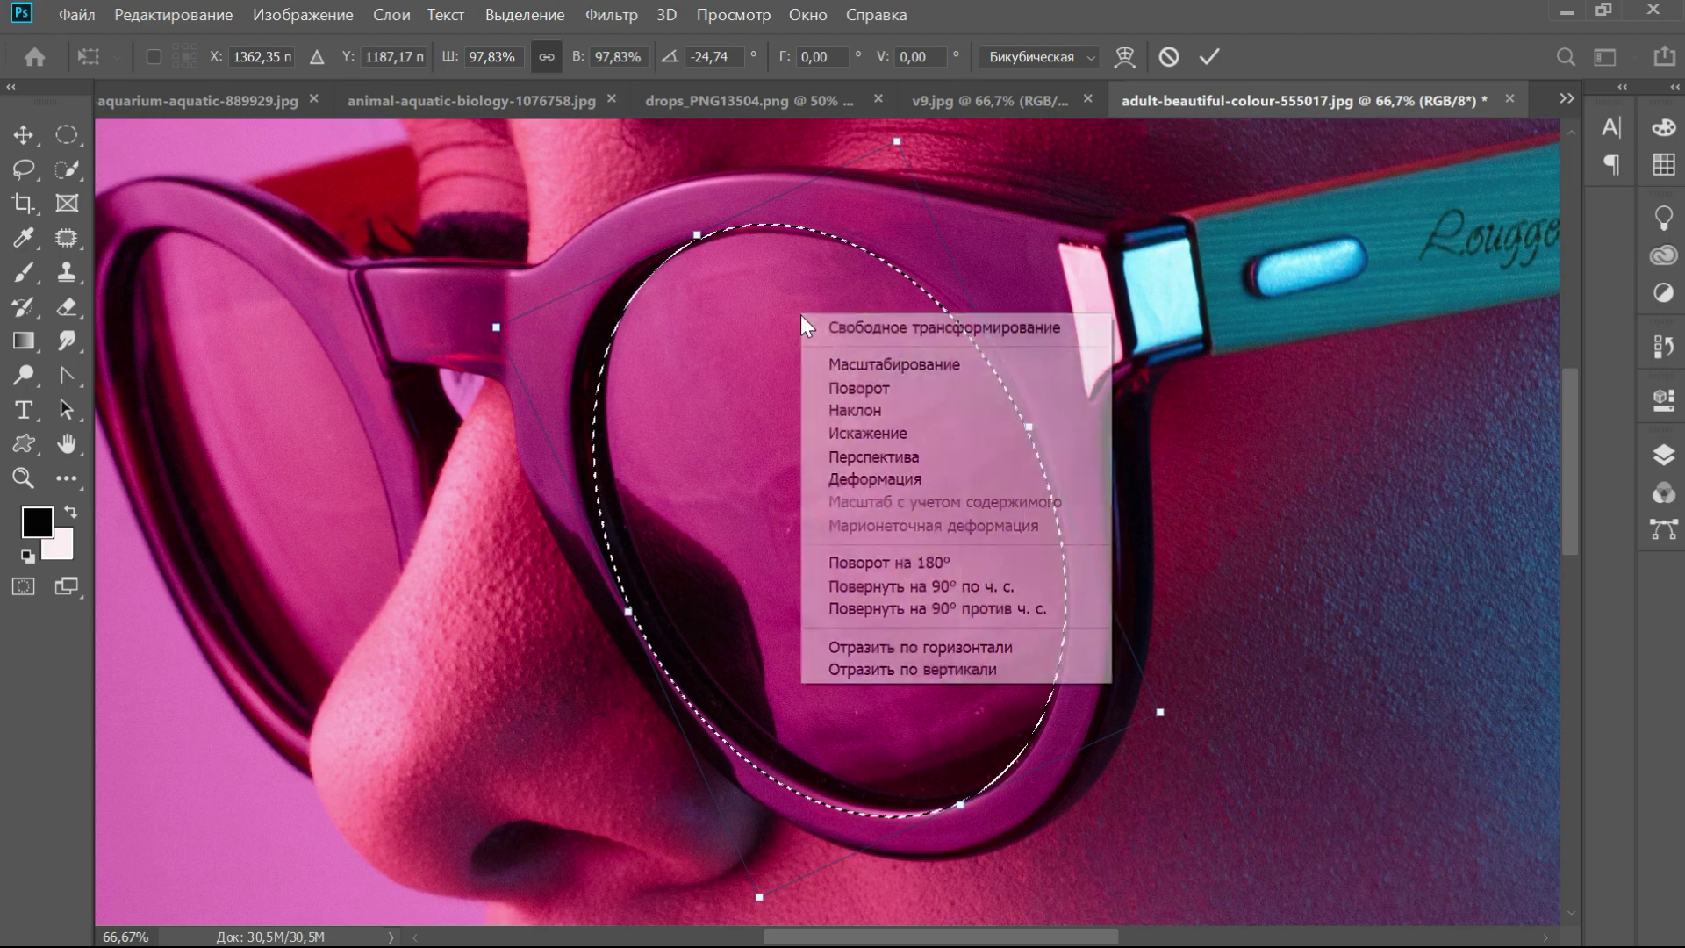
left_click(914, 481)
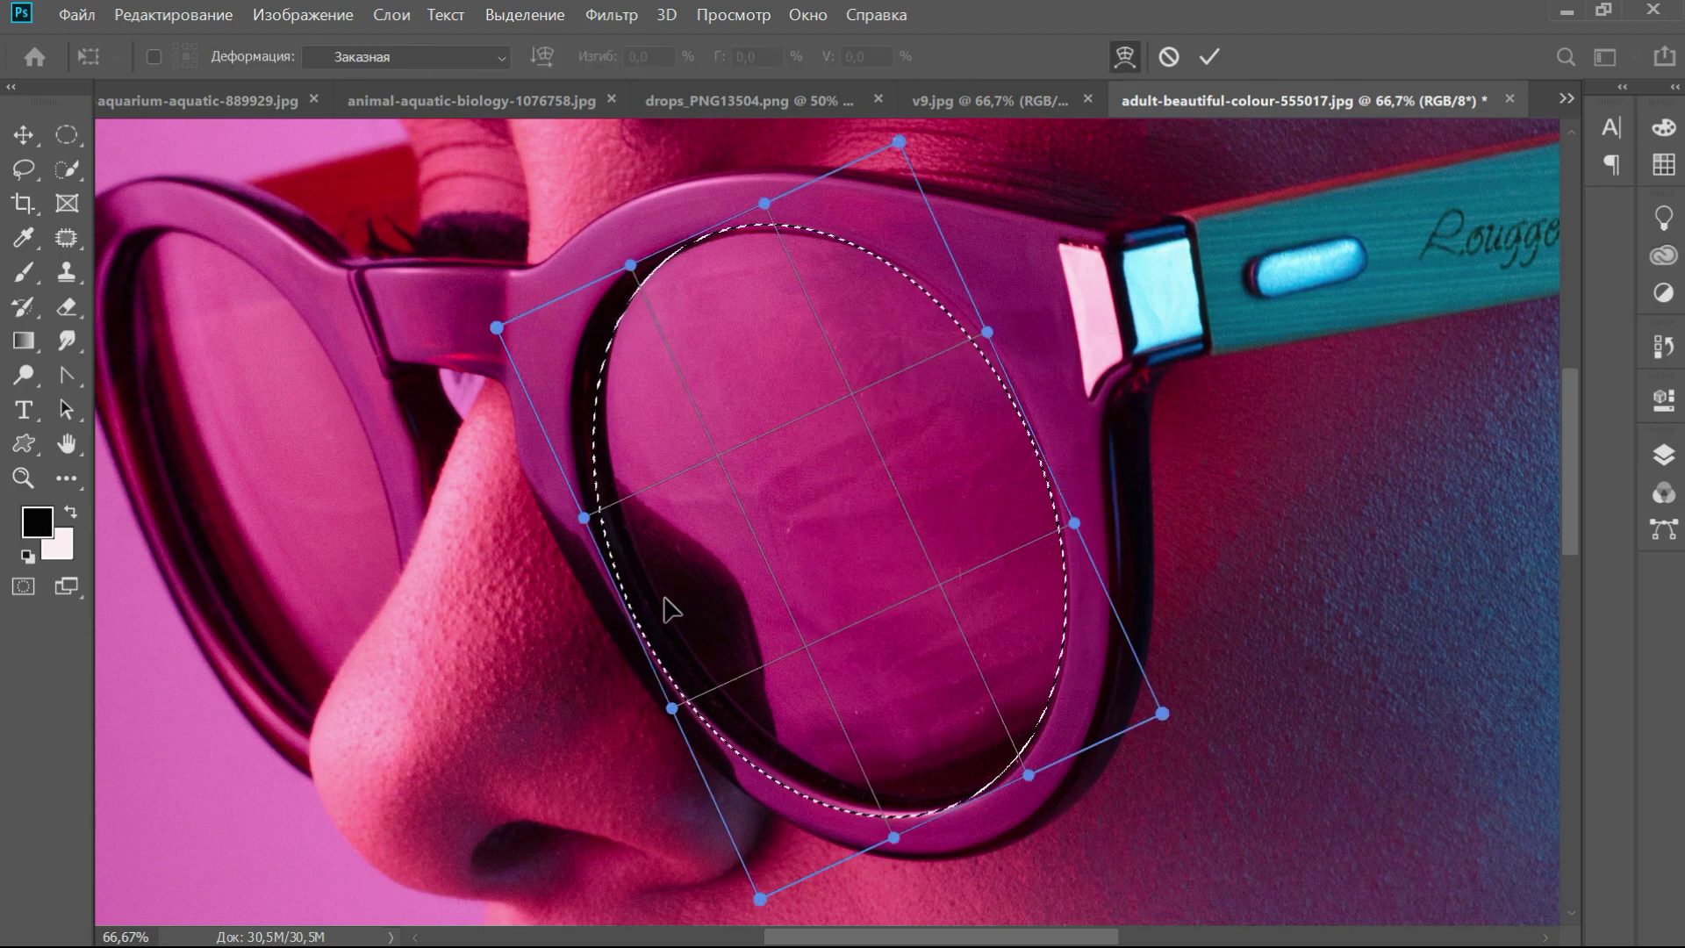
Warp the selection's edges to trace the right lens's inner rim and commit the warp
left_click_drag(673, 708, 693, 699)
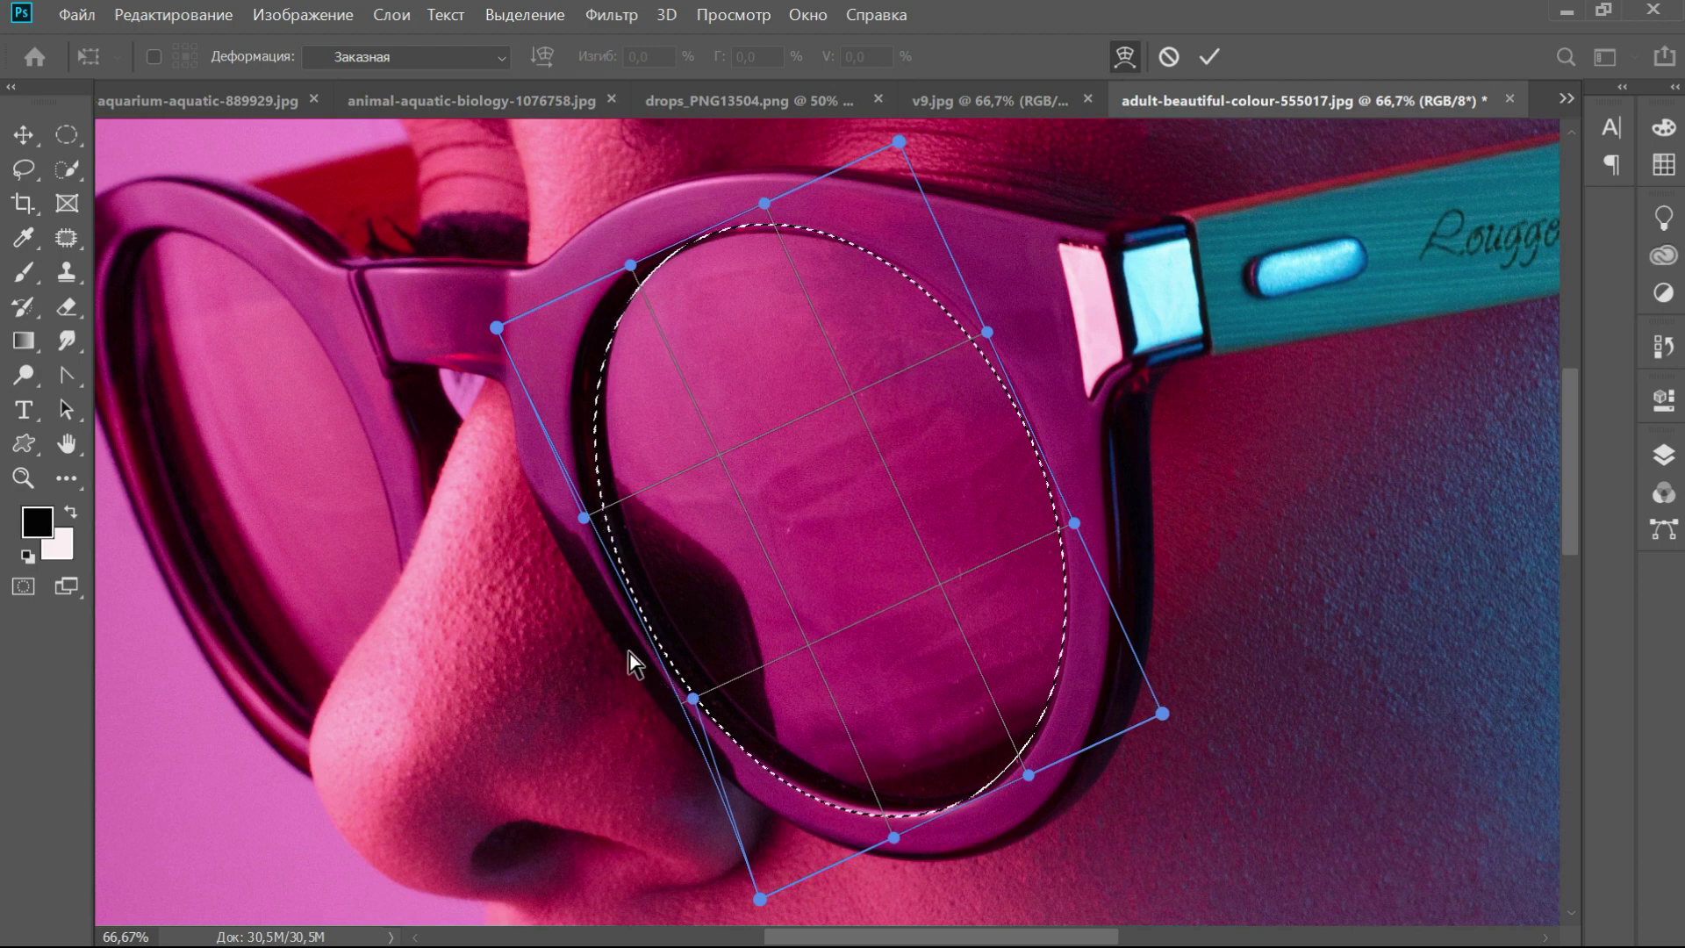
left_click_drag(584, 518, 599, 510)
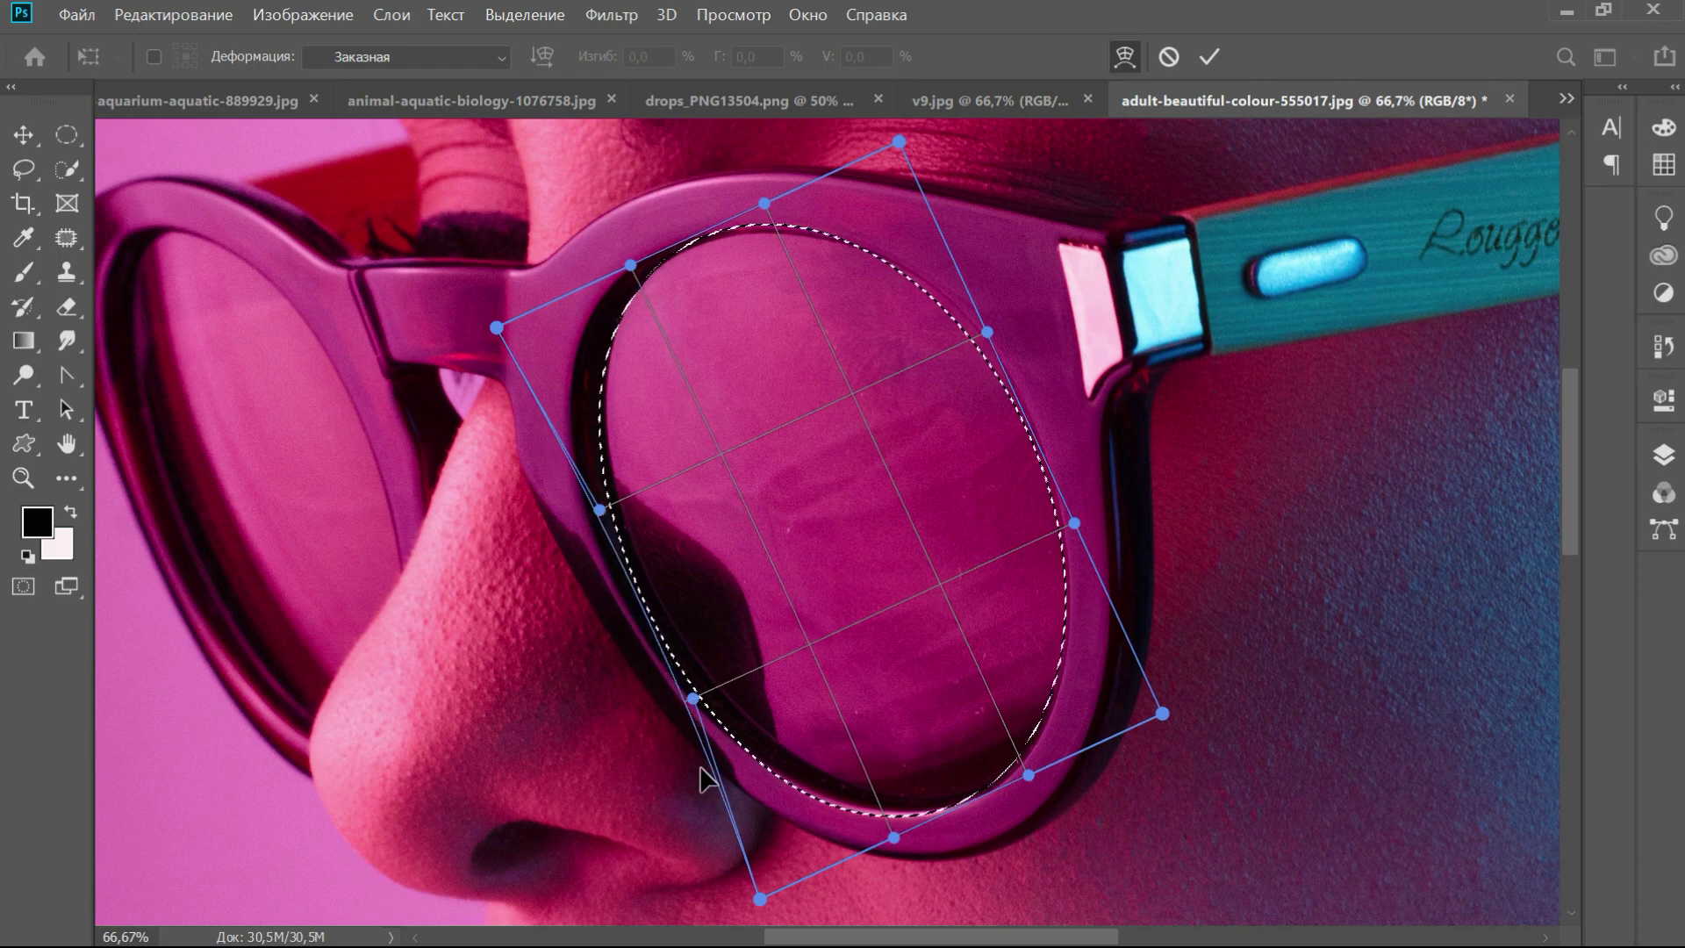
left_click_drag(700, 709, 712, 699)
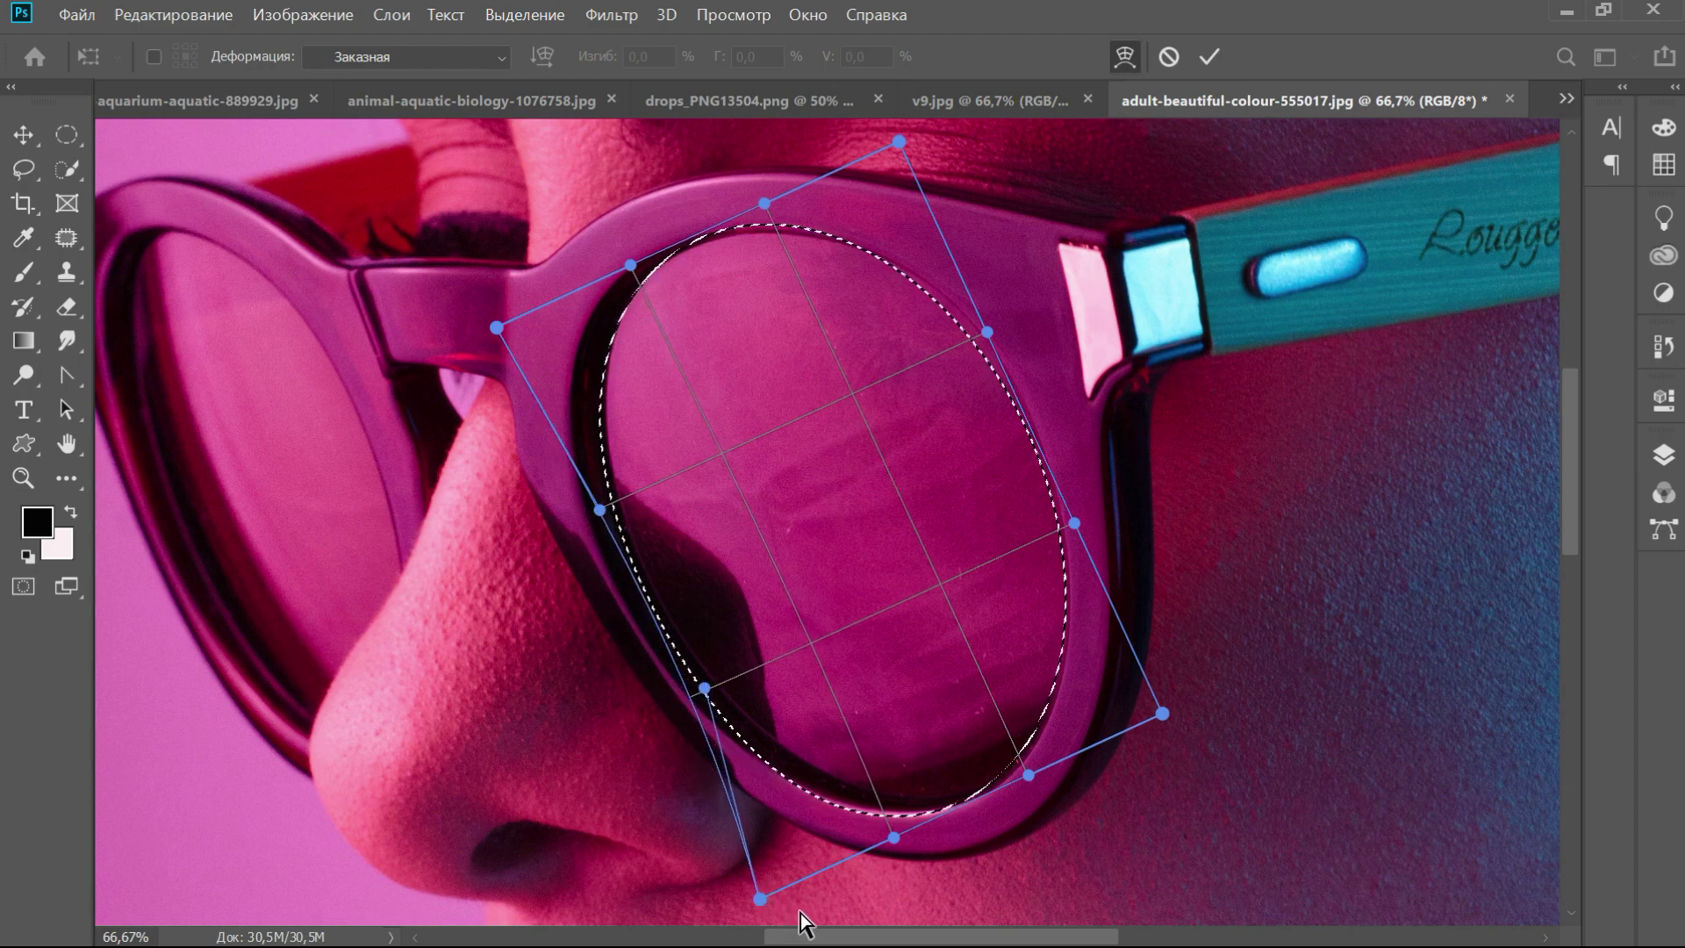
left_click_drag(761, 900, 778, 843)
left_click_drag(644, 653, 630, 661)
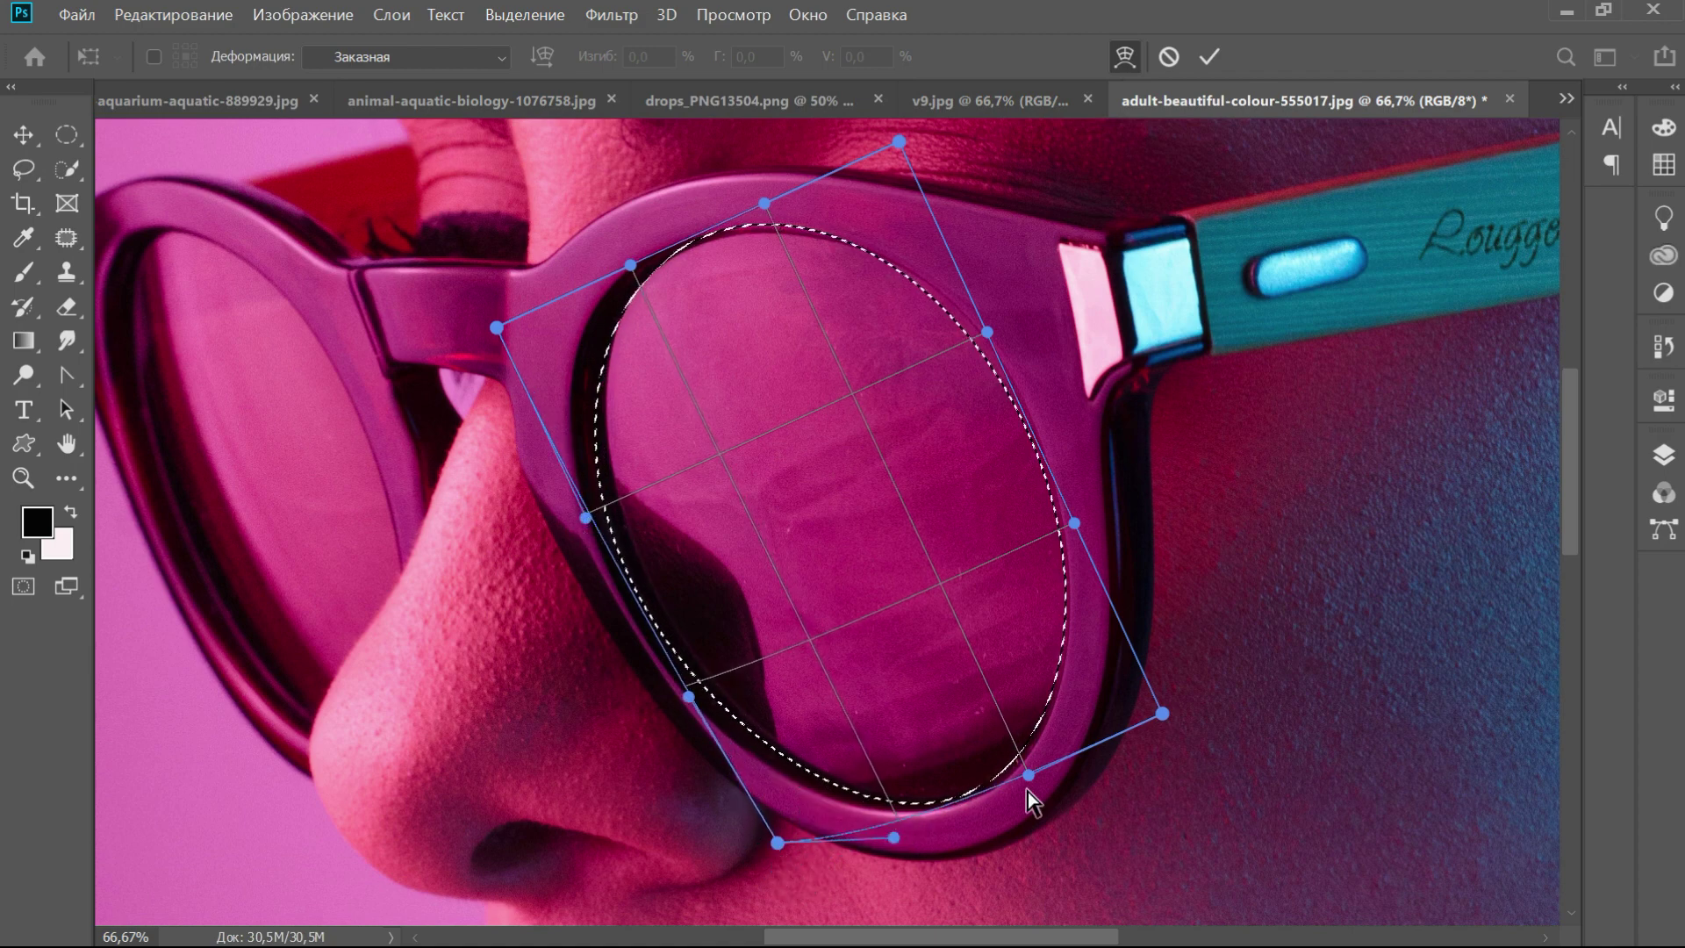
left_click_drag(764, 203, 767, 225)
left_click_drag(630, 264, 621, 263)
left_click_drag(987, 333, 1001, 317)
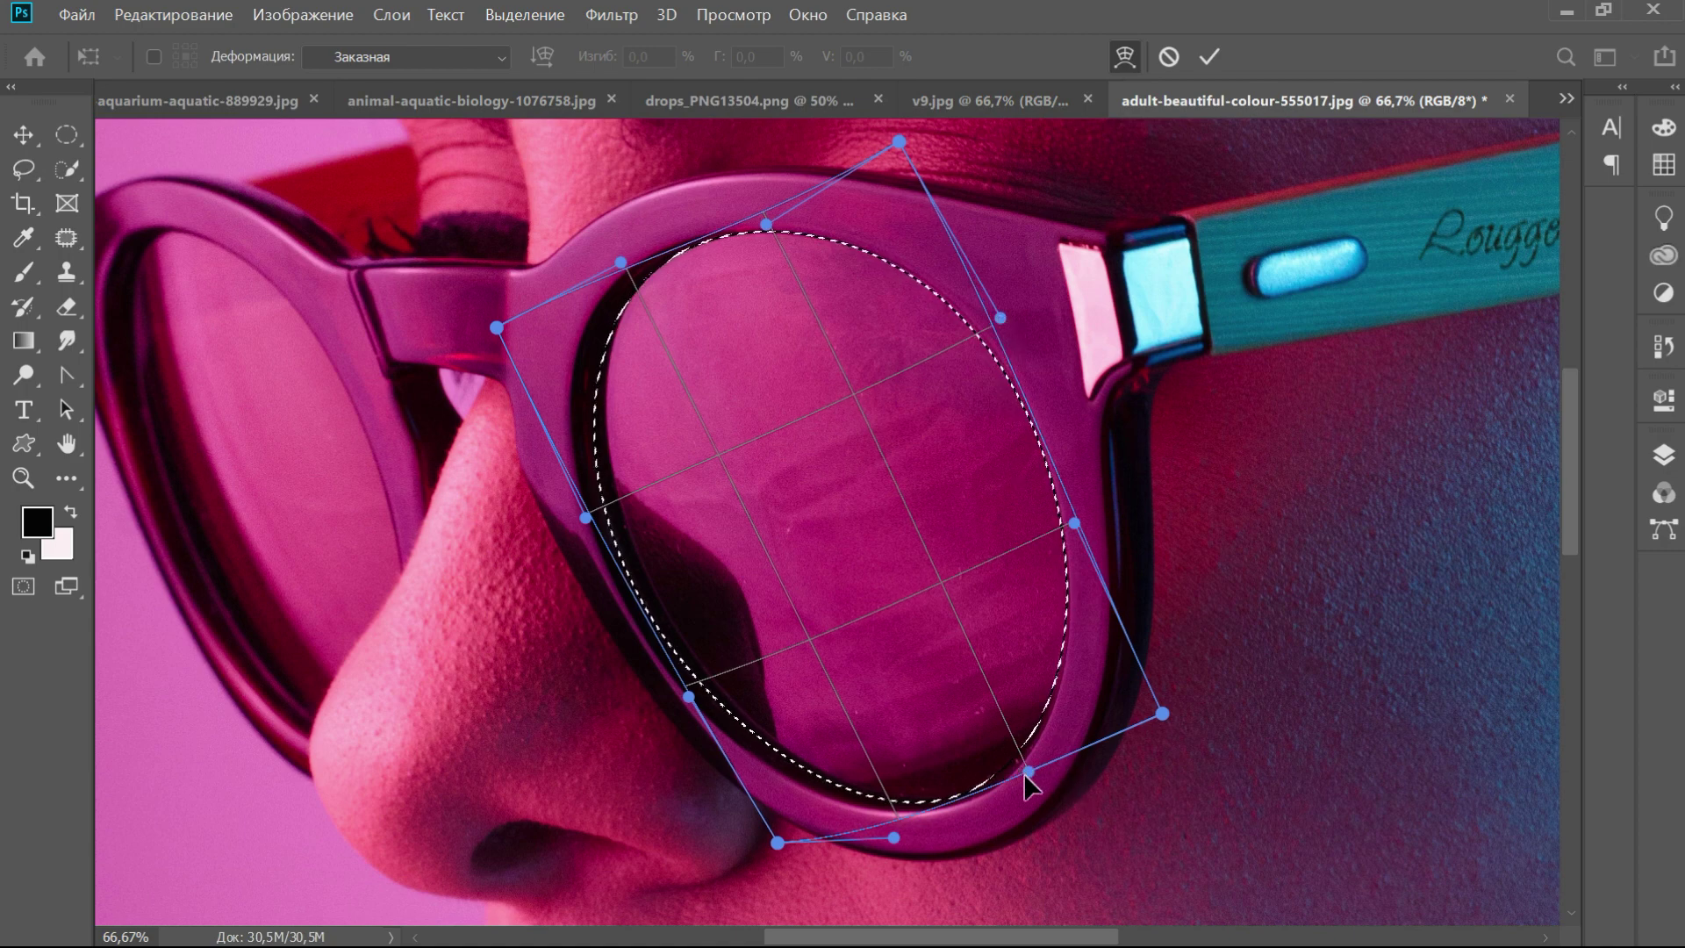
left_click_drag(1028, 783, 1032, 798)
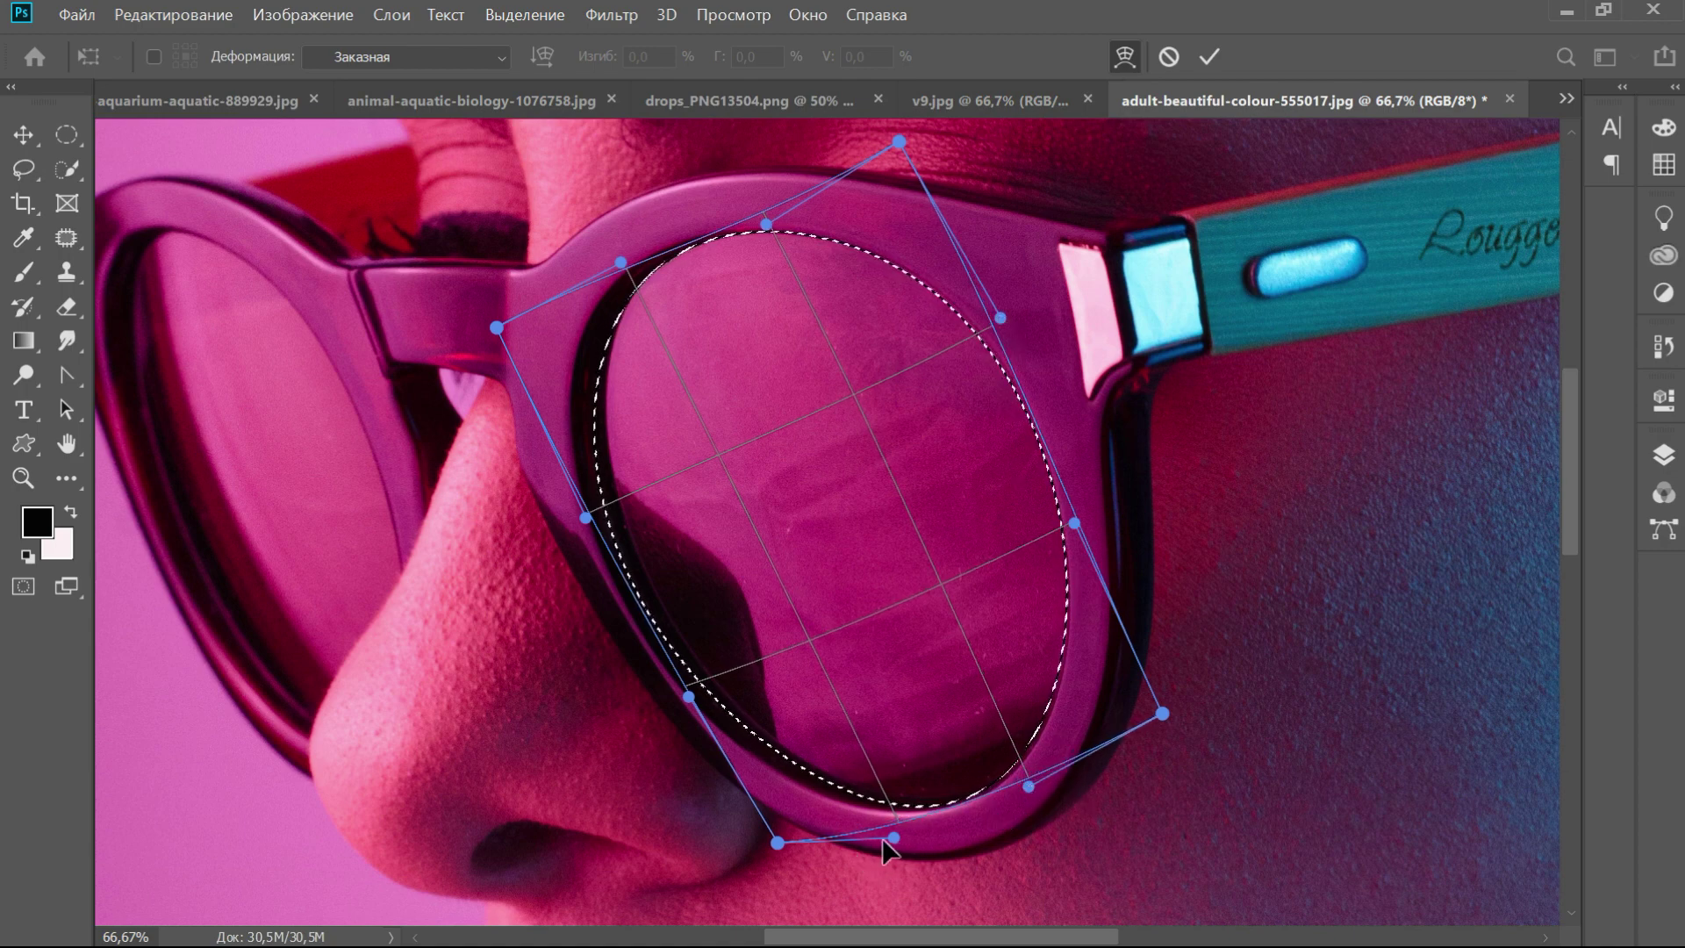
left_click_drag(891, 836, 890, 845)
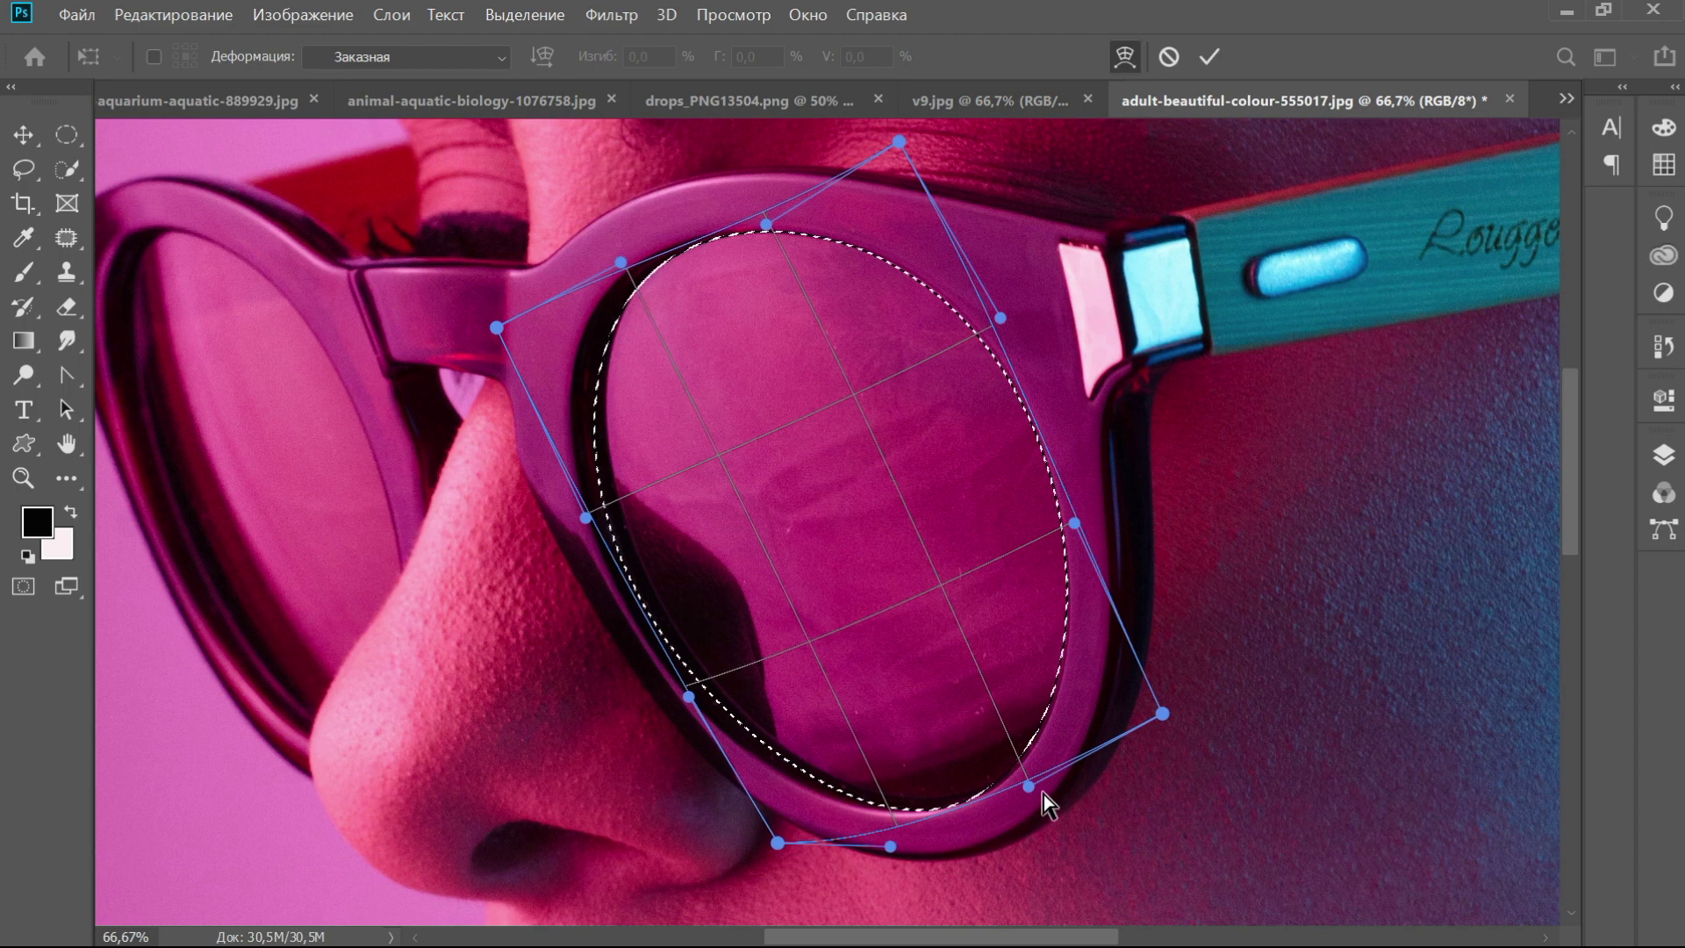
left_click_drag(1036, 792, 1047, 793)
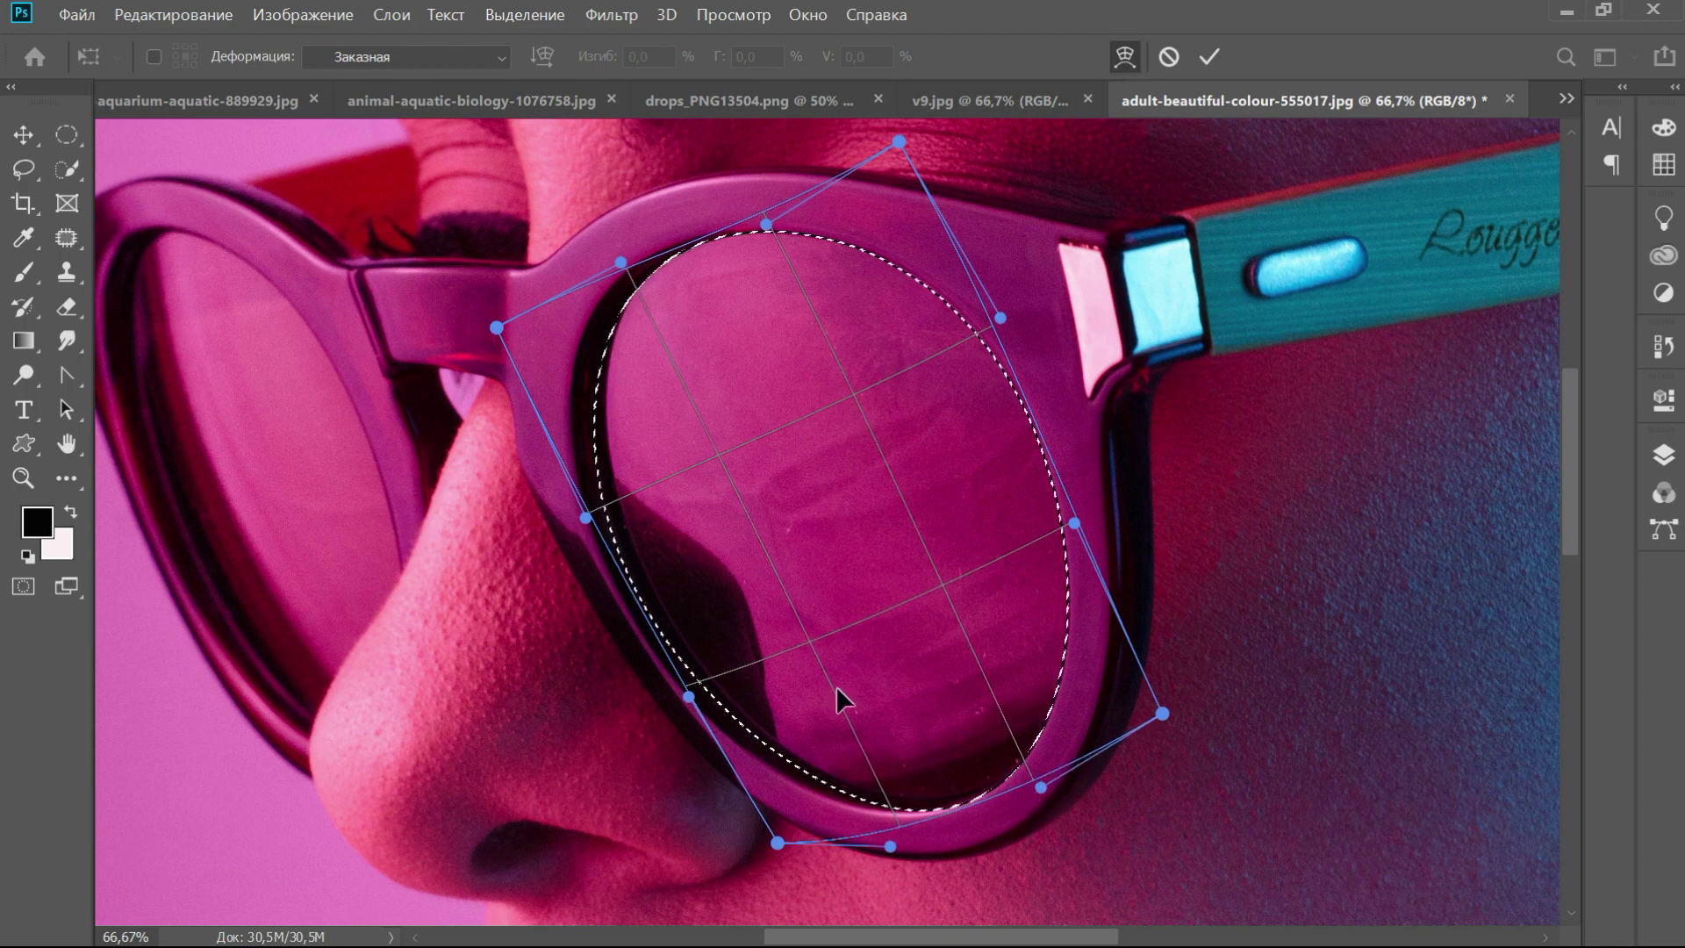
key("Return")
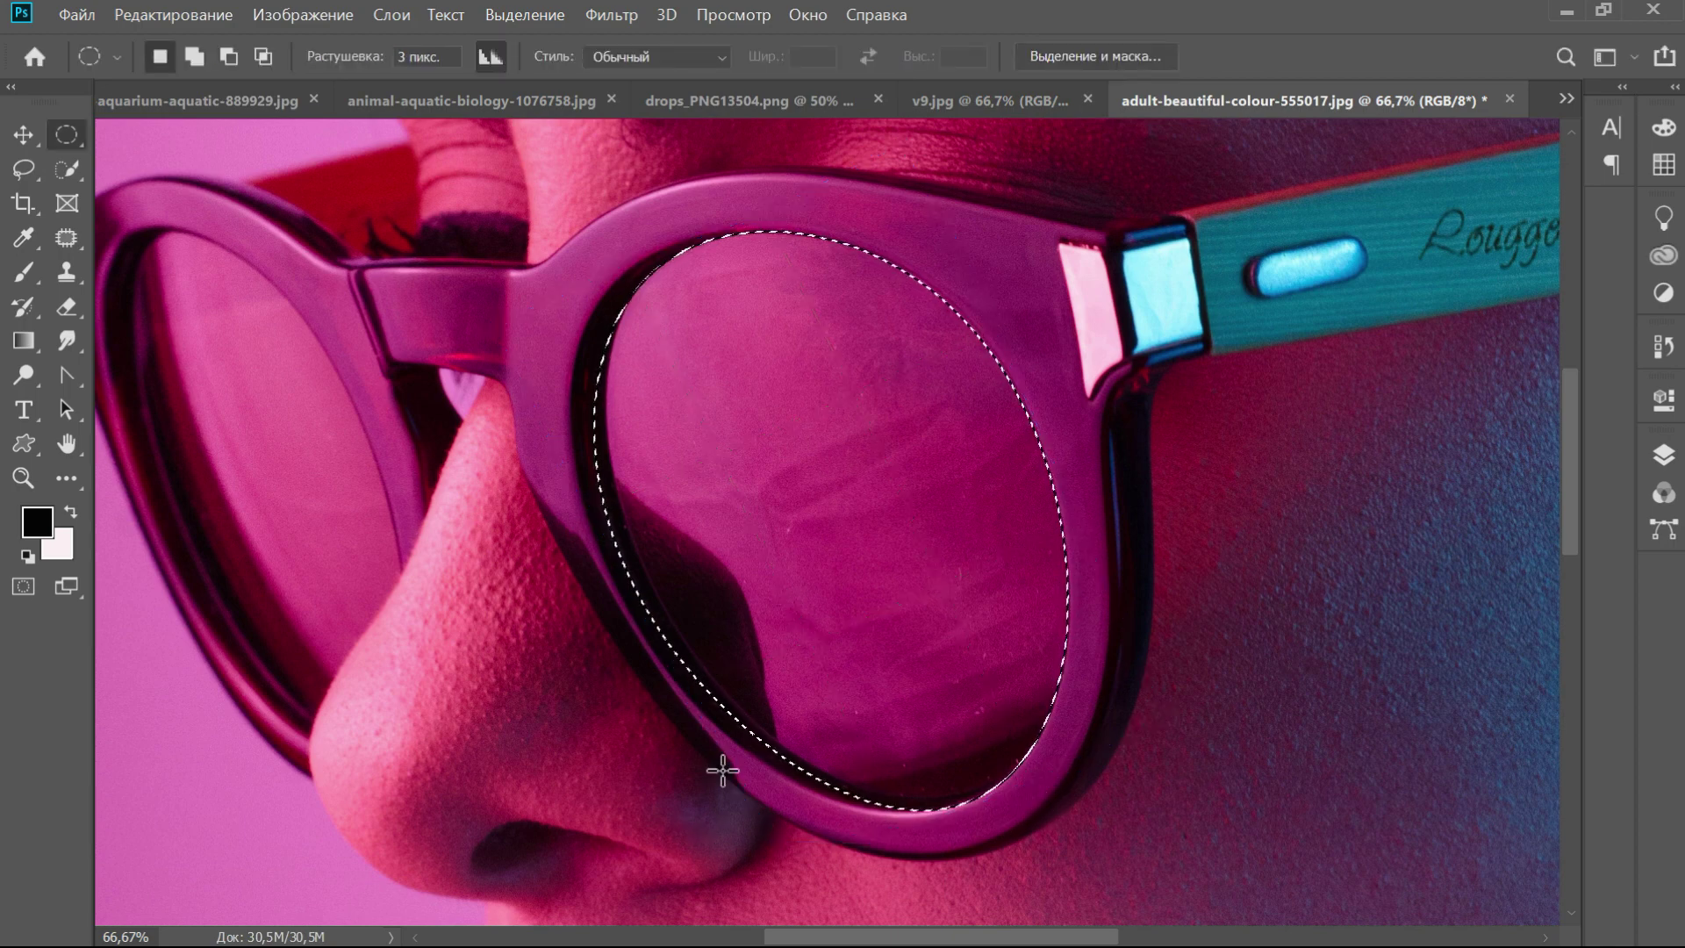
Copy the right-lens selection onto a new layer, Слой 1, and zoom to 100% on the glasses
left_click(1663, 454)
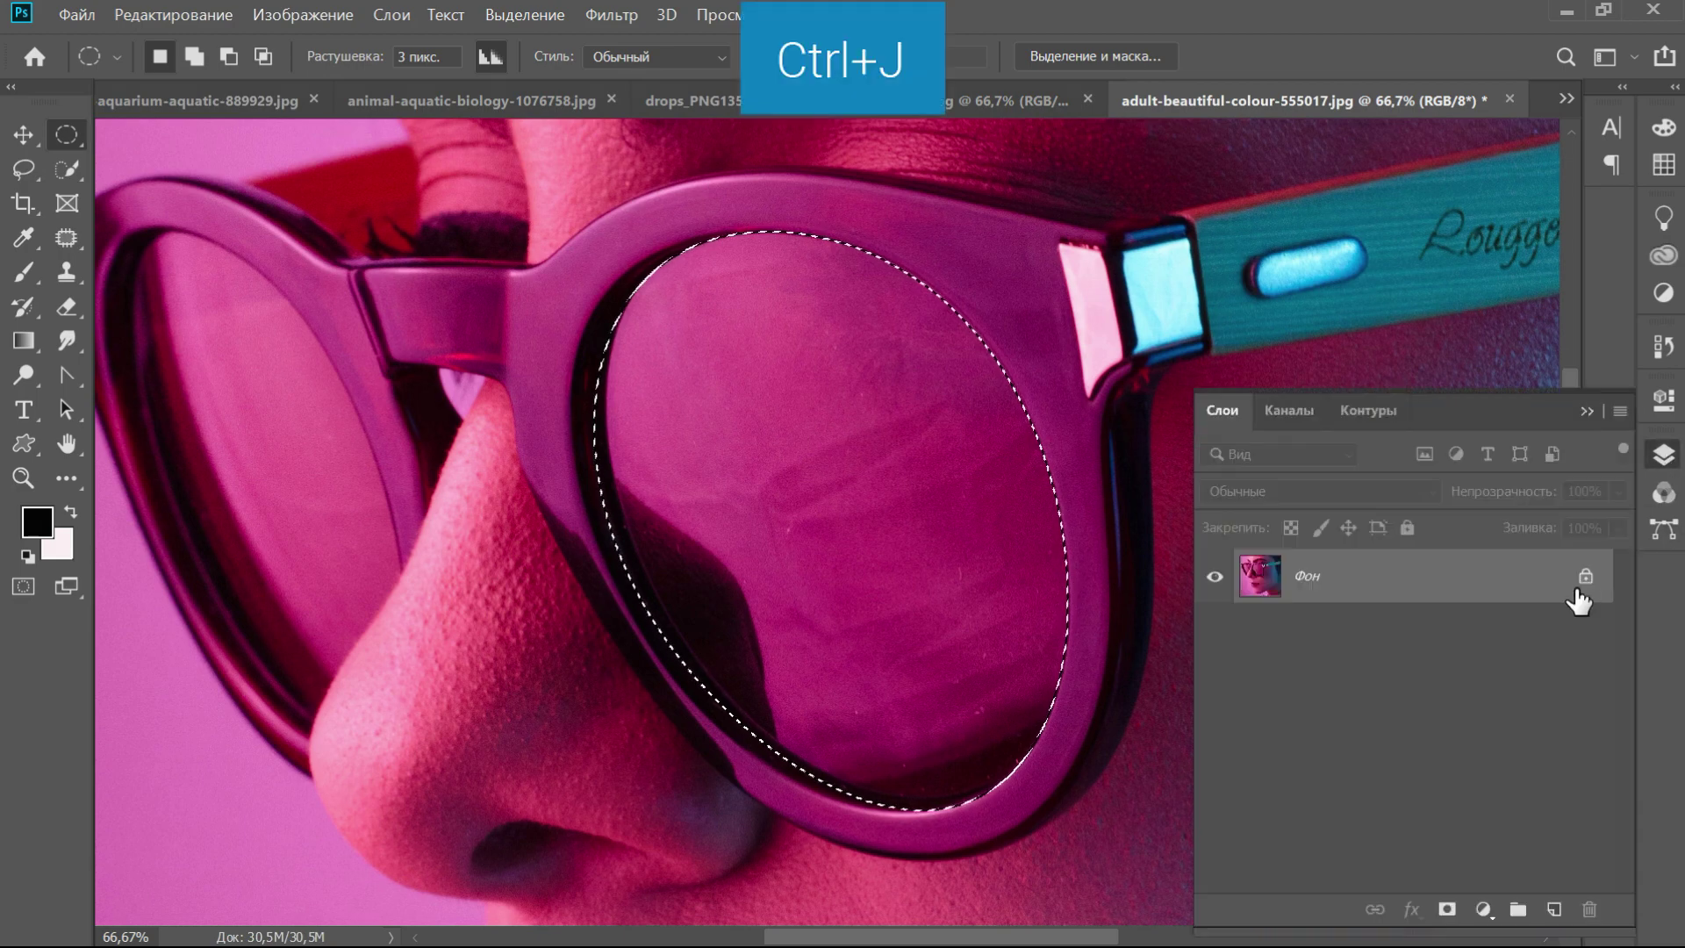
key("ctrl+j")
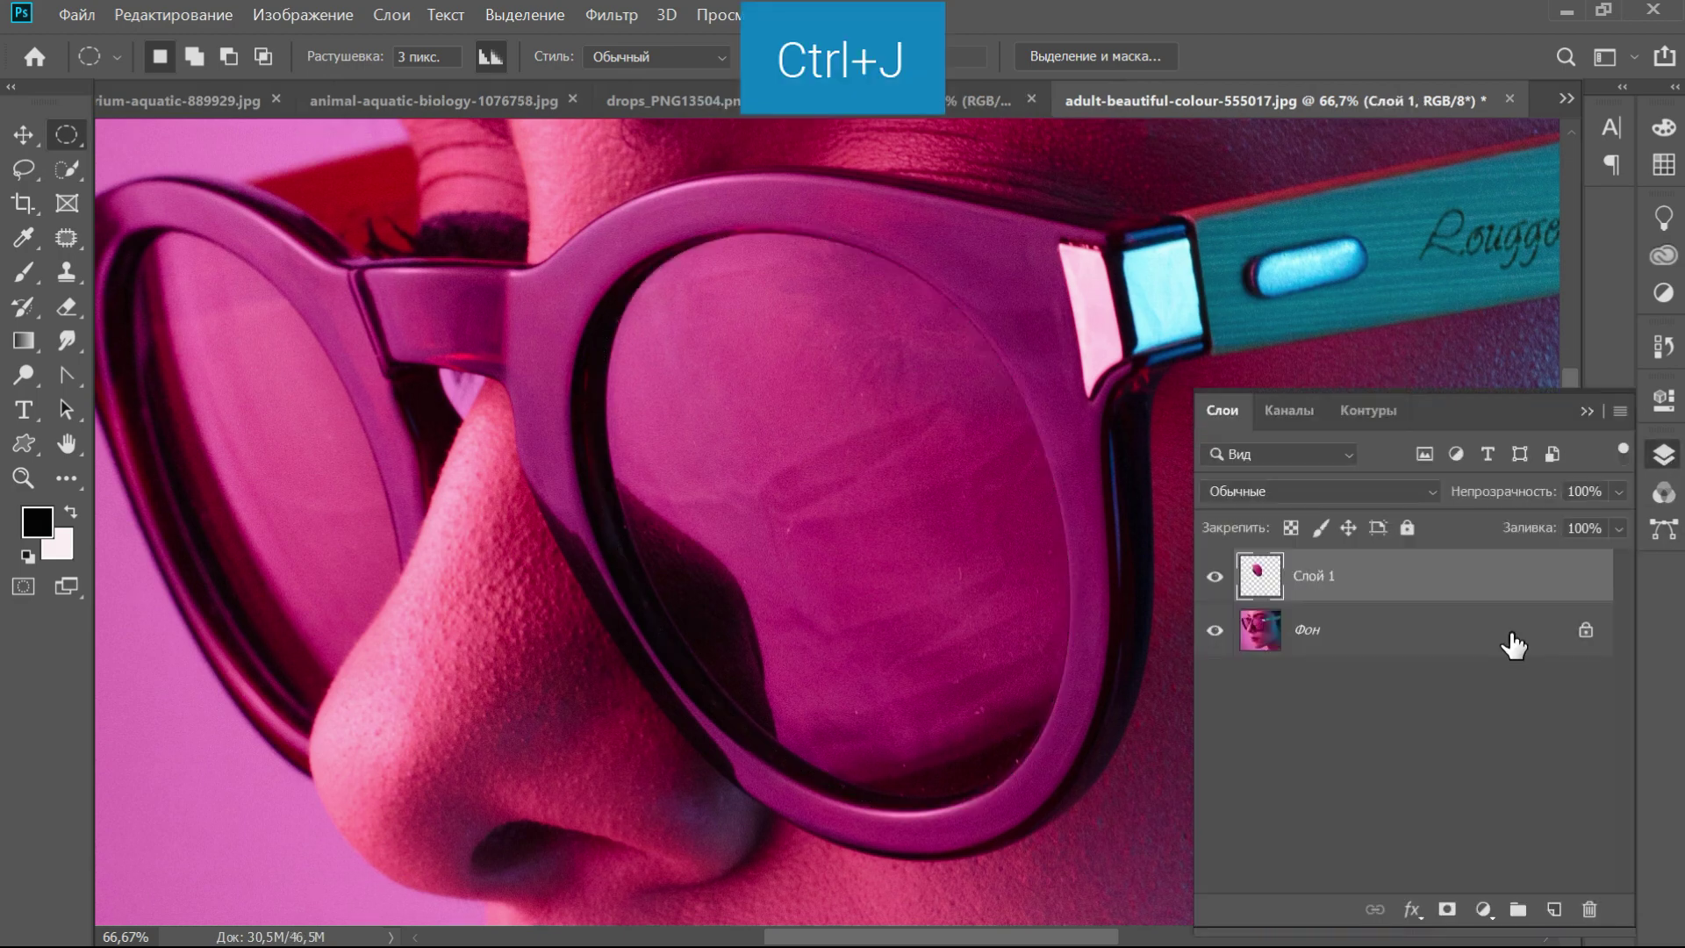
key("z")
left_click(659, 336)
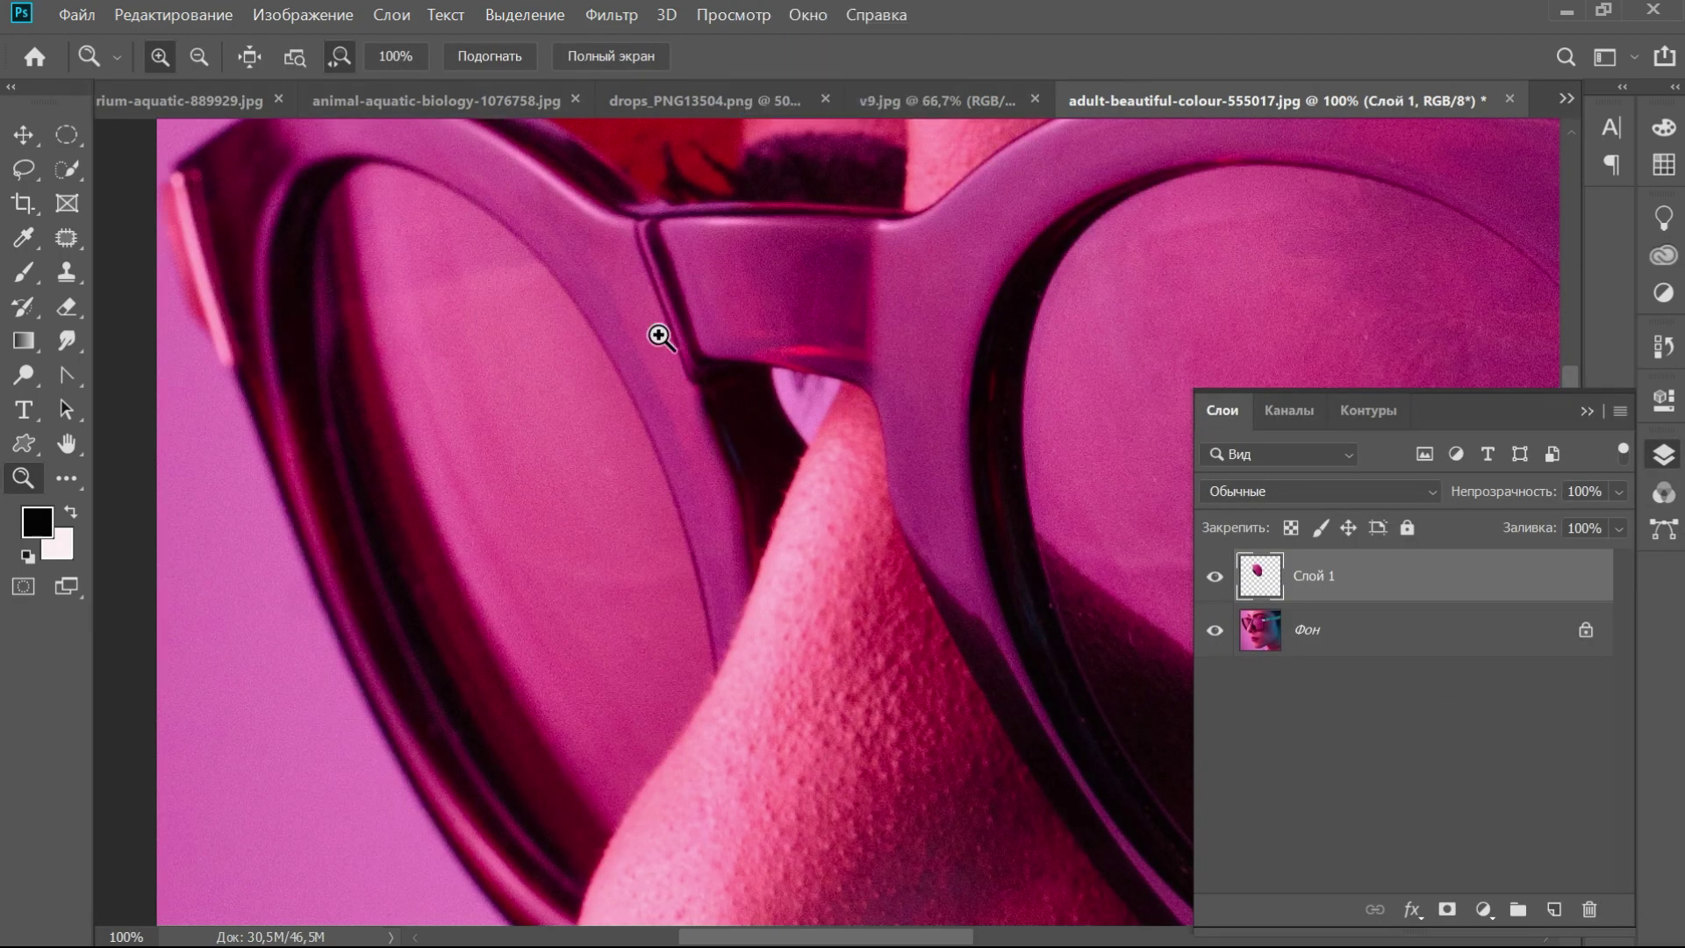
Trace a closed Pen path with curved anchors around the left lens
right_click(67, 369)
left_click(210, 373)
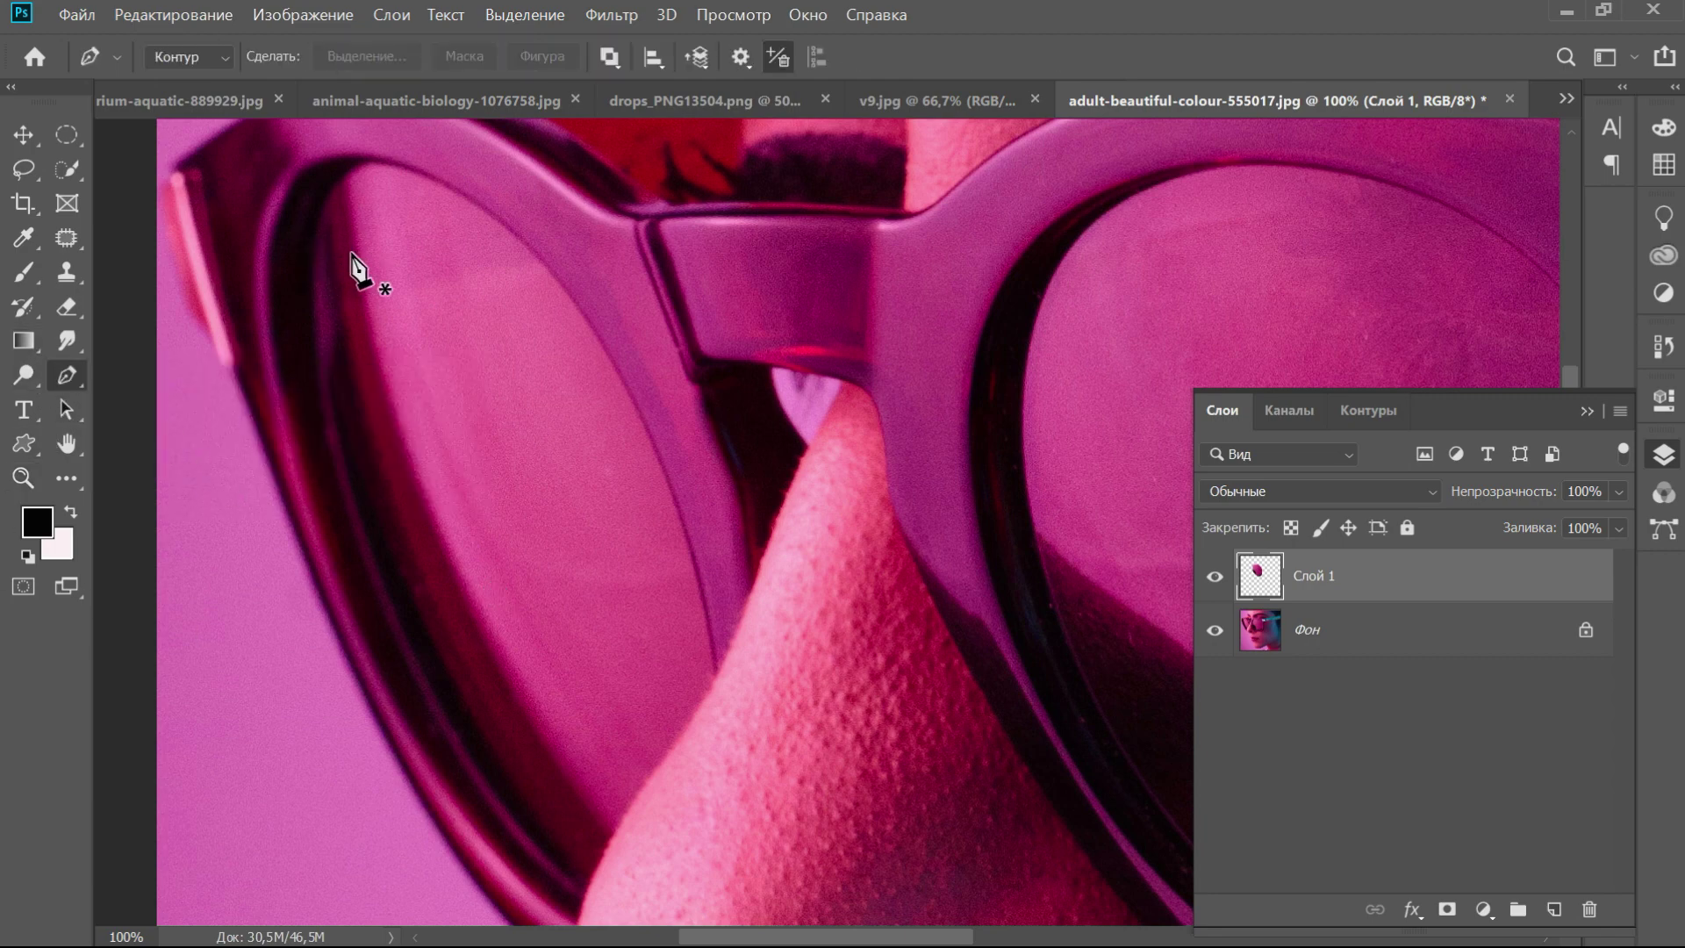
left_click(366, 160)
left_click_drag(496, 217, 512, 224)
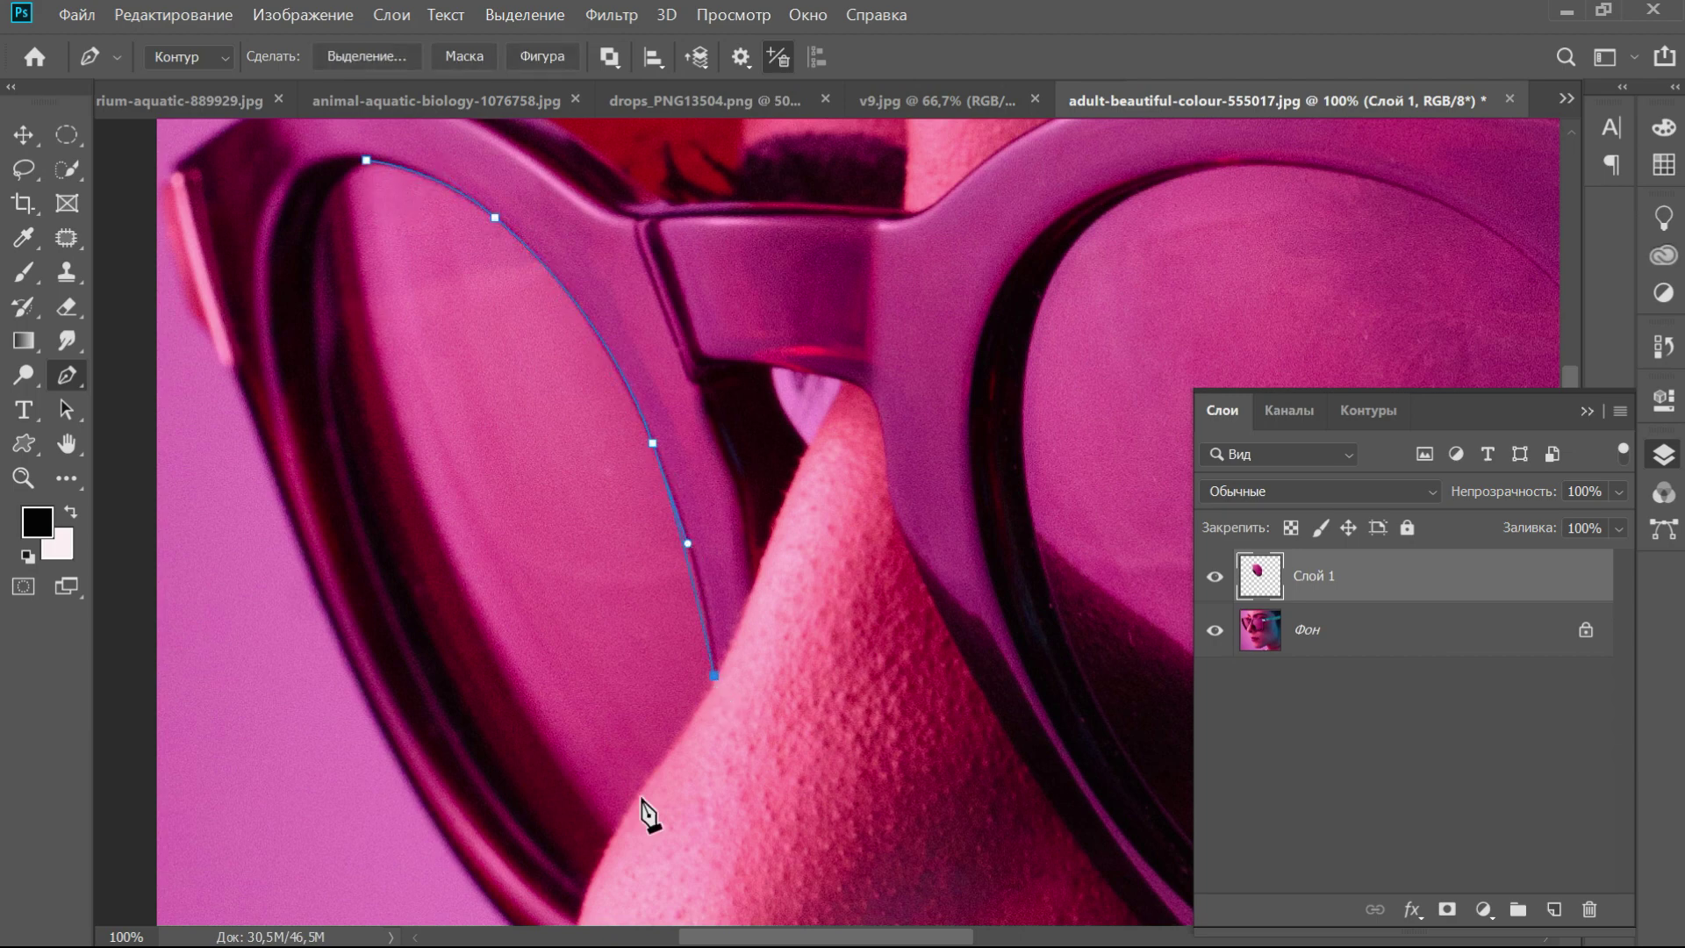
left_click_drag(421, 698, 380, 614)
left_click_drag(310, 360, 301, 324)
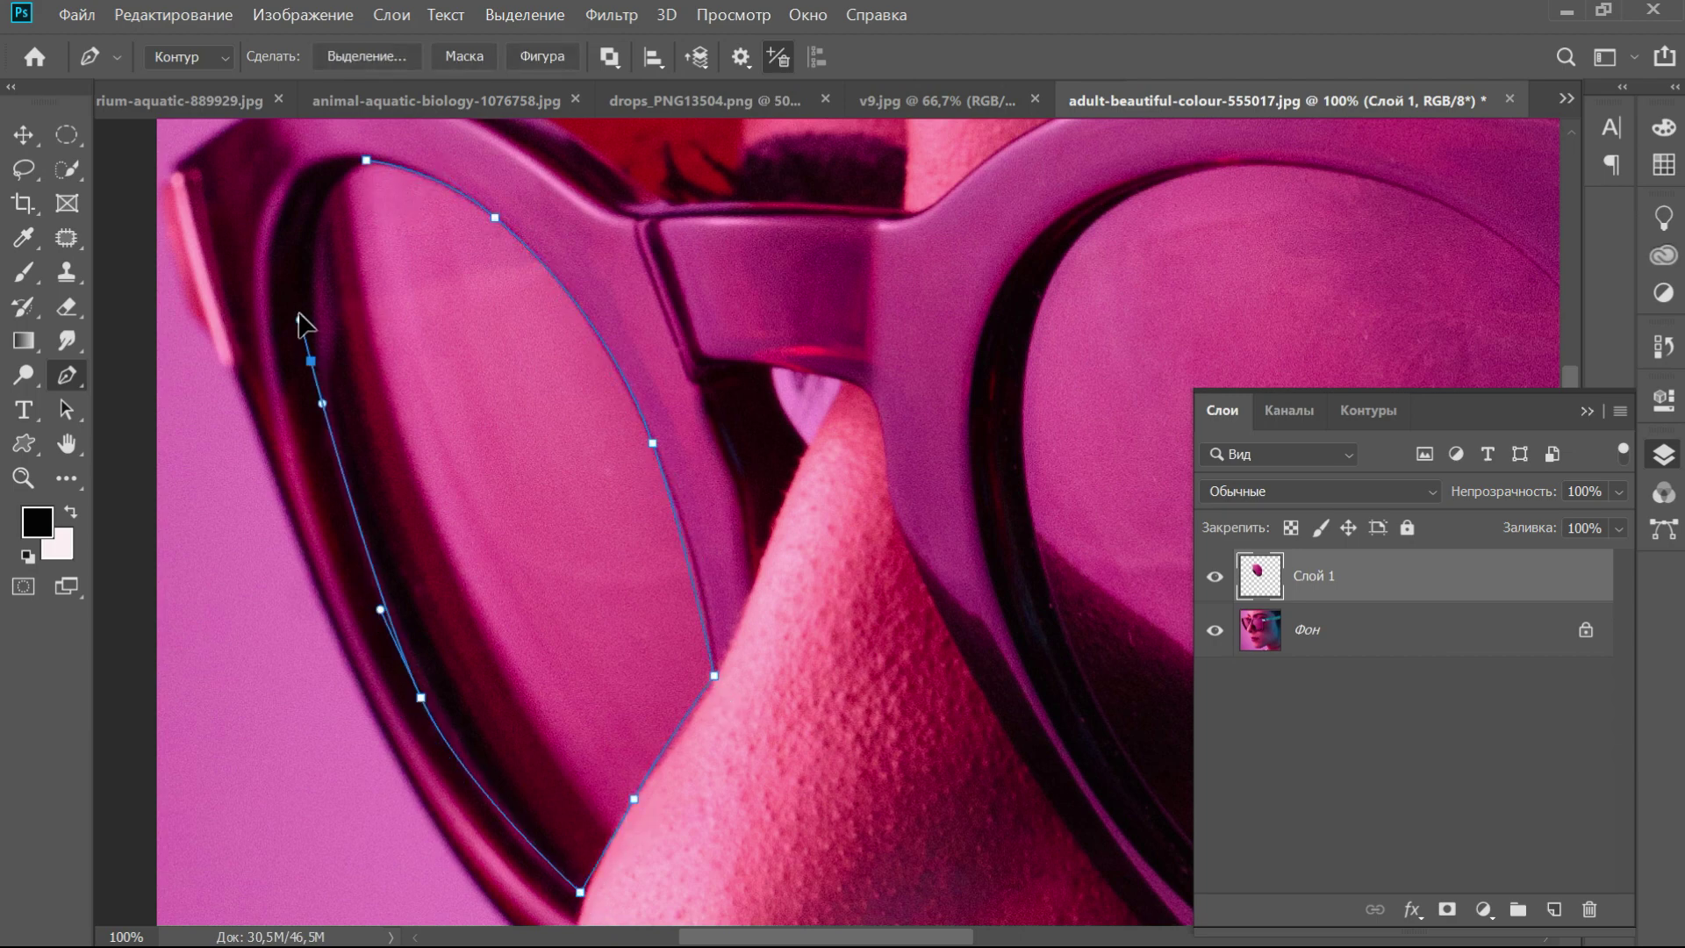
left_click(308, 210)
left_click_drag(365, 160, 367, 186)
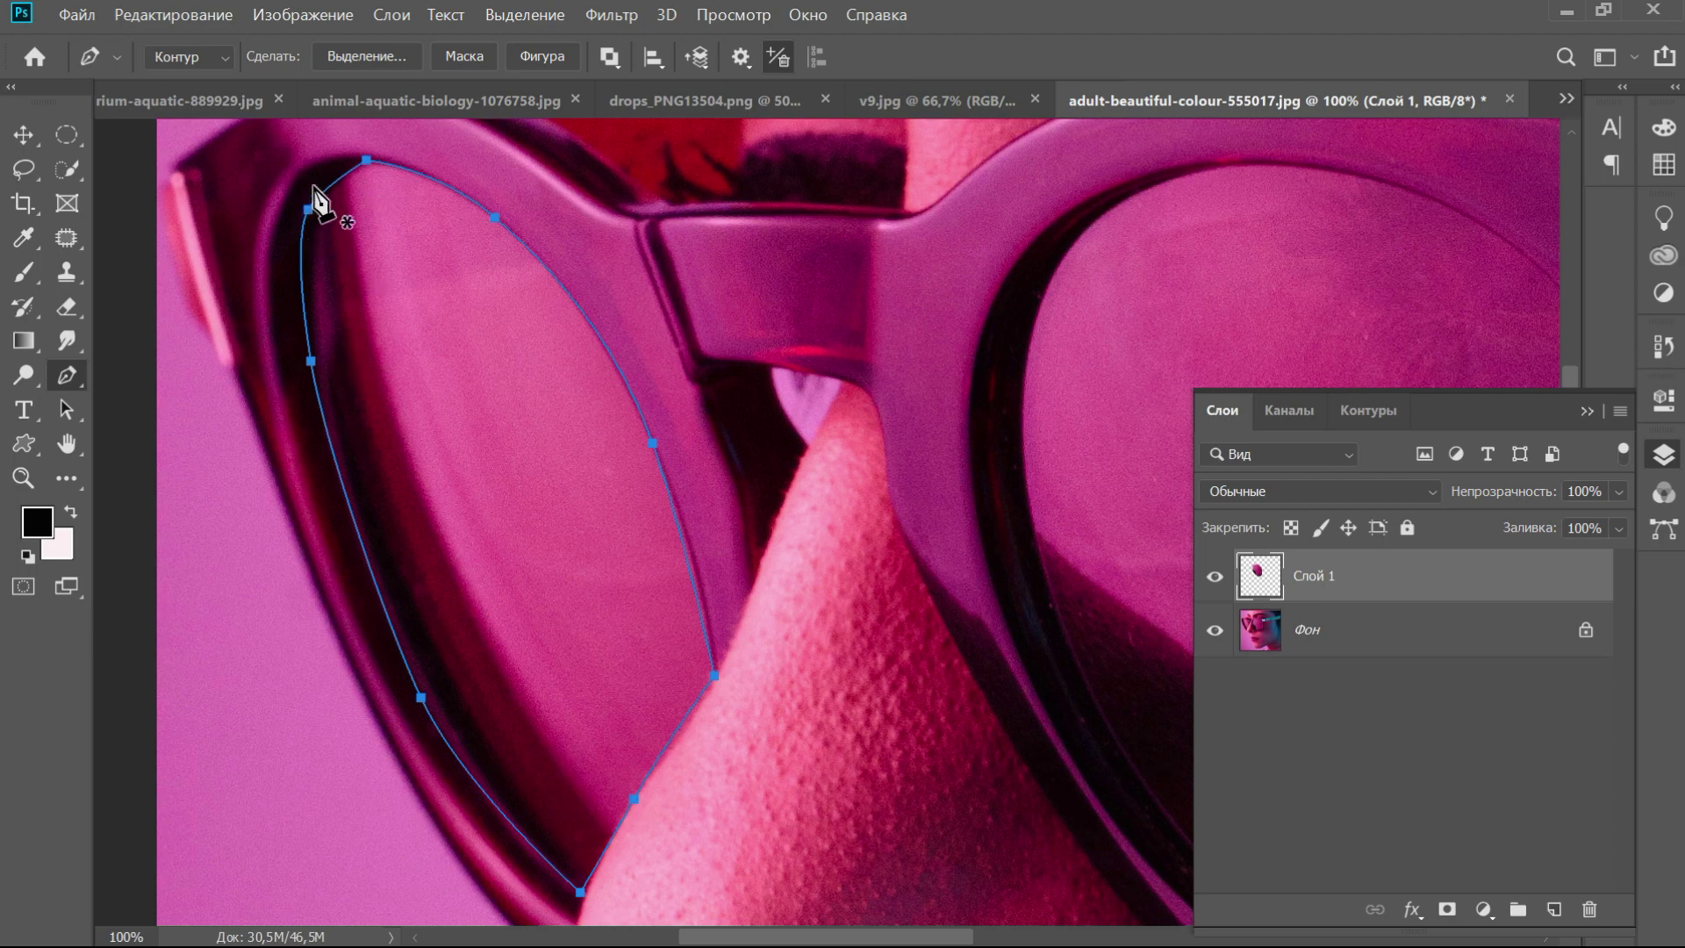
Smooth the path's top, left and bottom curves with Convert Point, then make it a selection
right_click(74, 387)
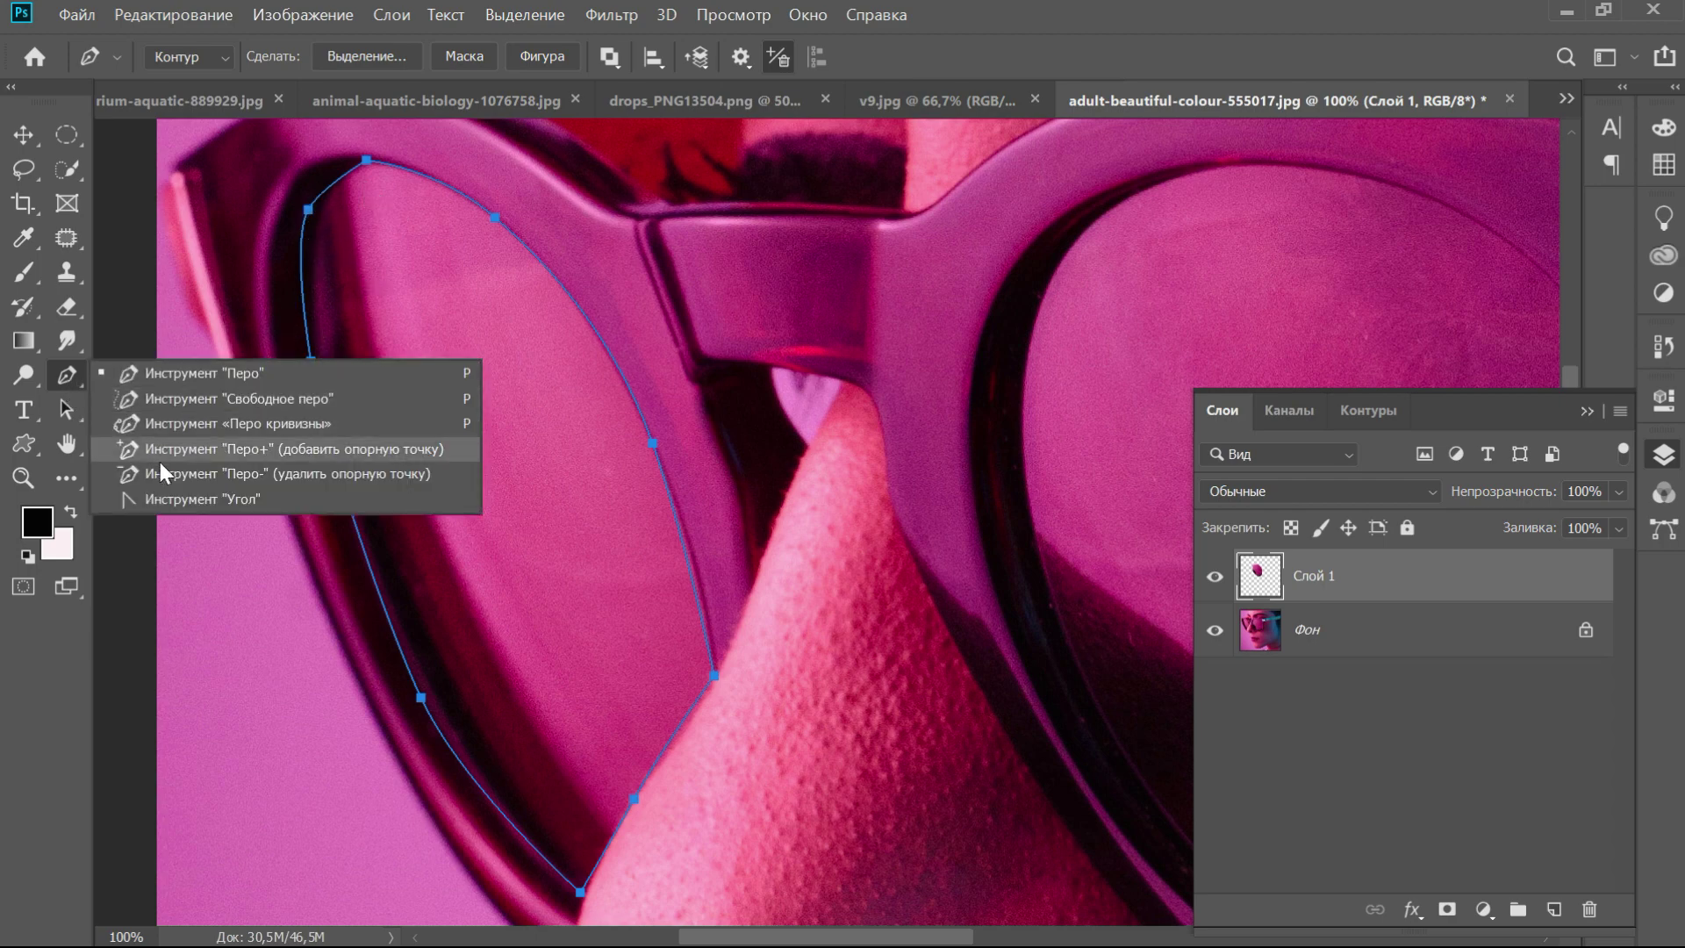
left_click(176, 505)
left_click_drag(316, 198, 314, 191)
left_click_drag(311, 361, 304, 310)
left_click_drag(421, 696, 365, 589)
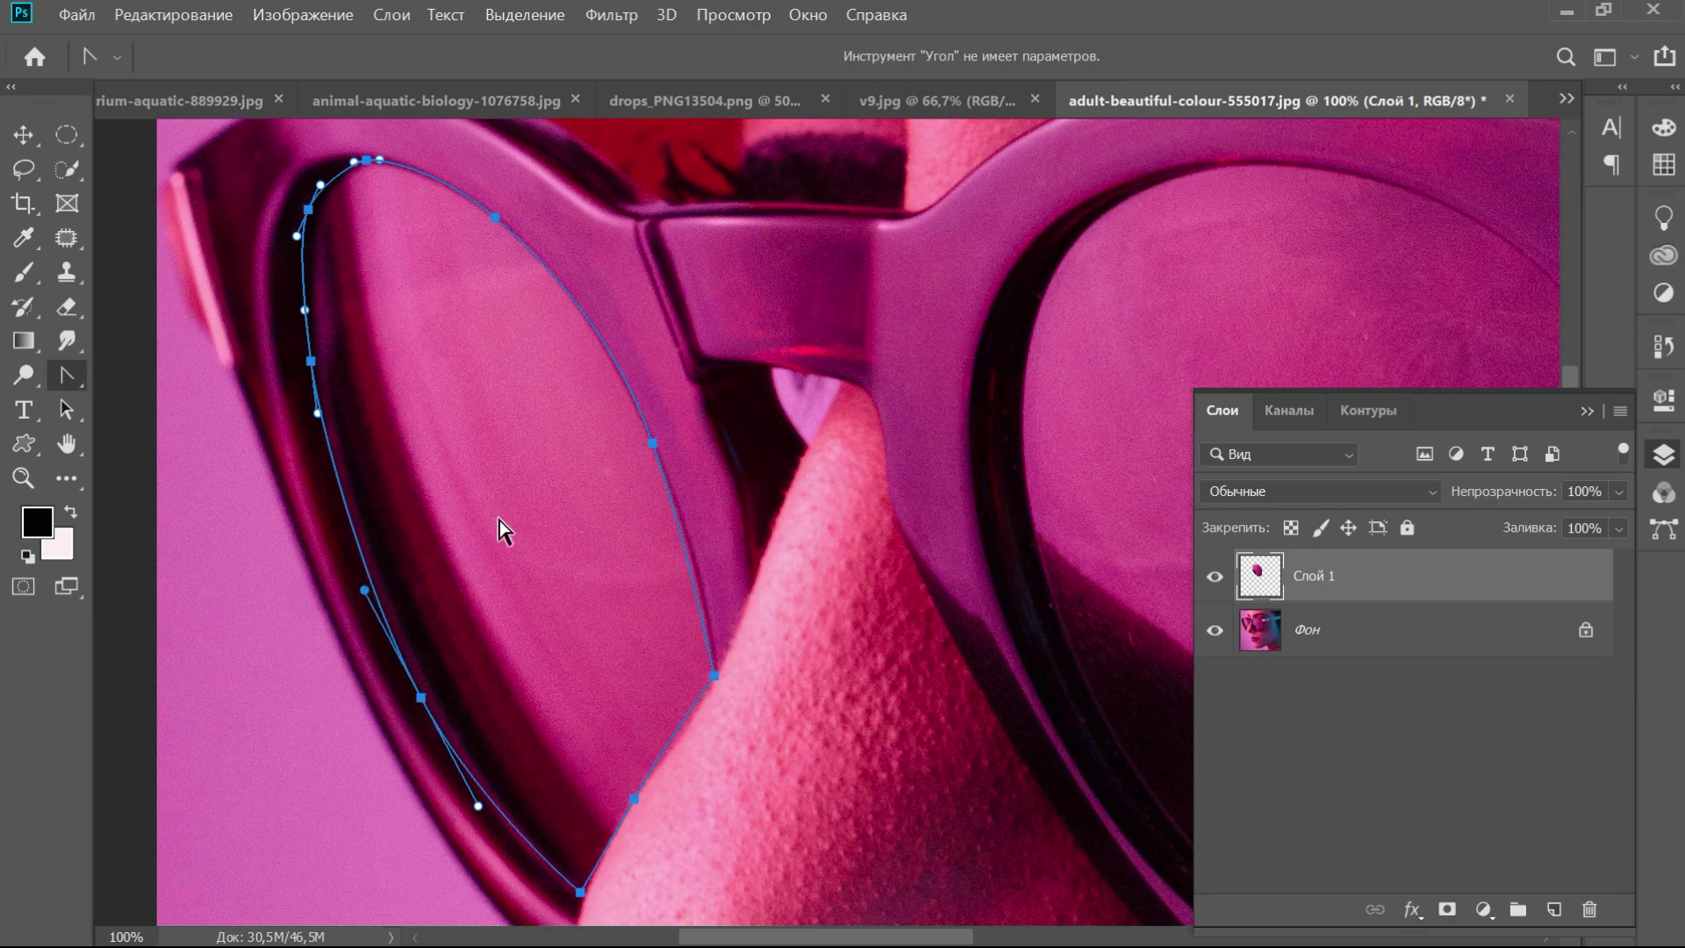
right_click(520, 473)
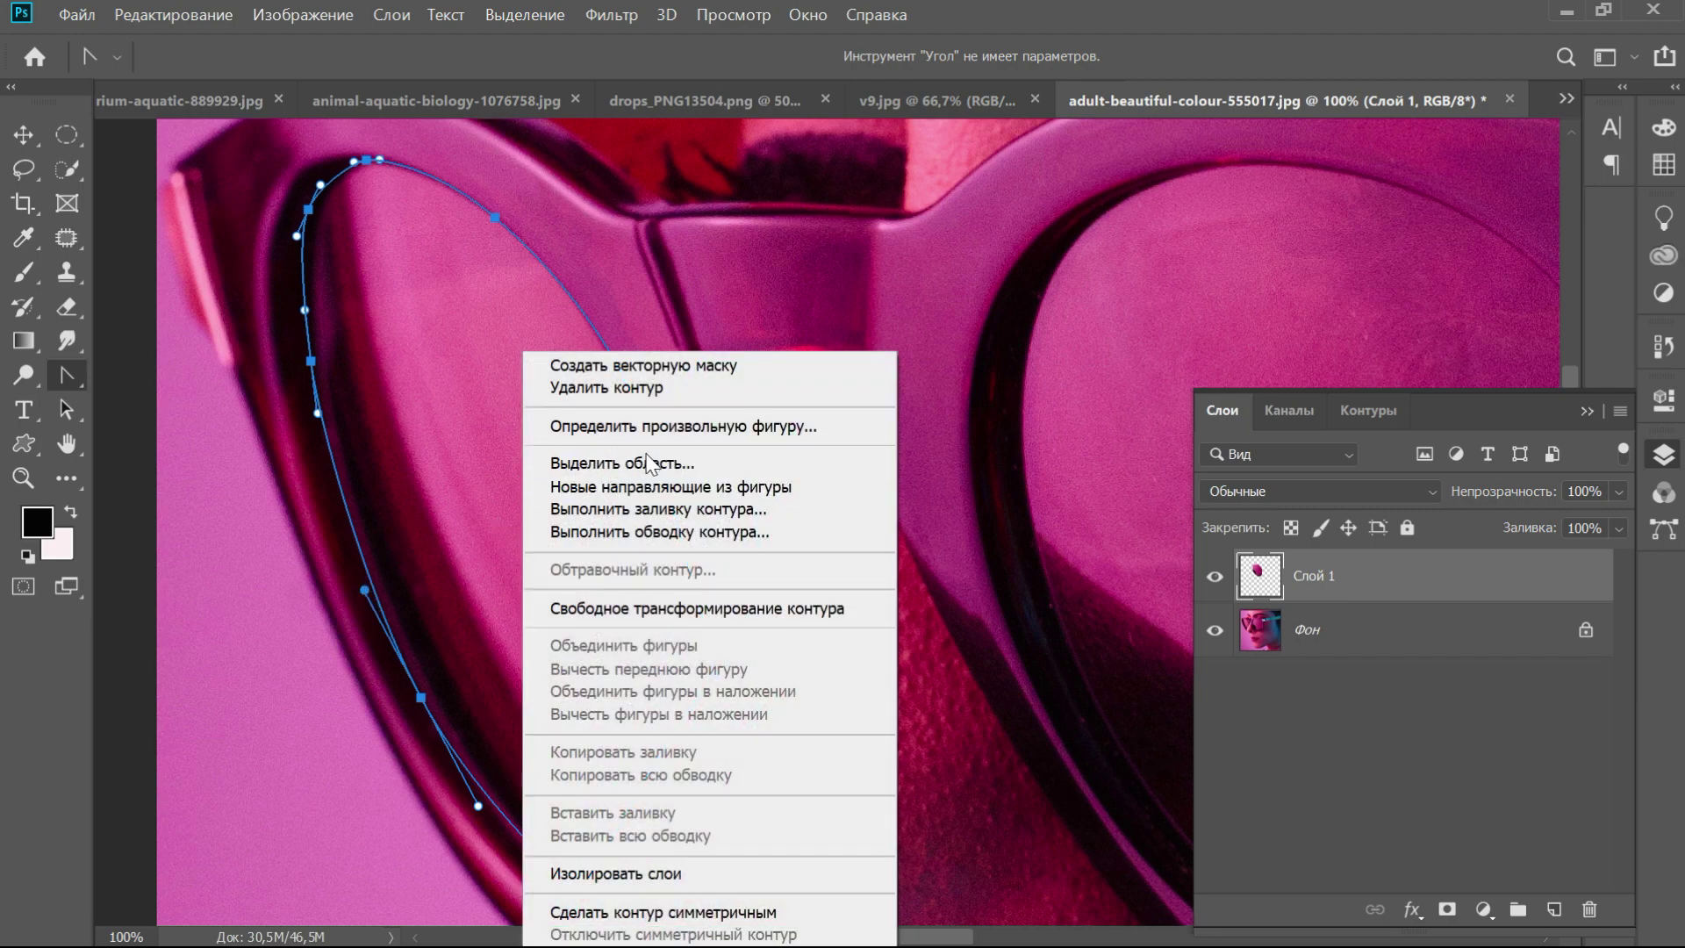
left_click(649, 463)
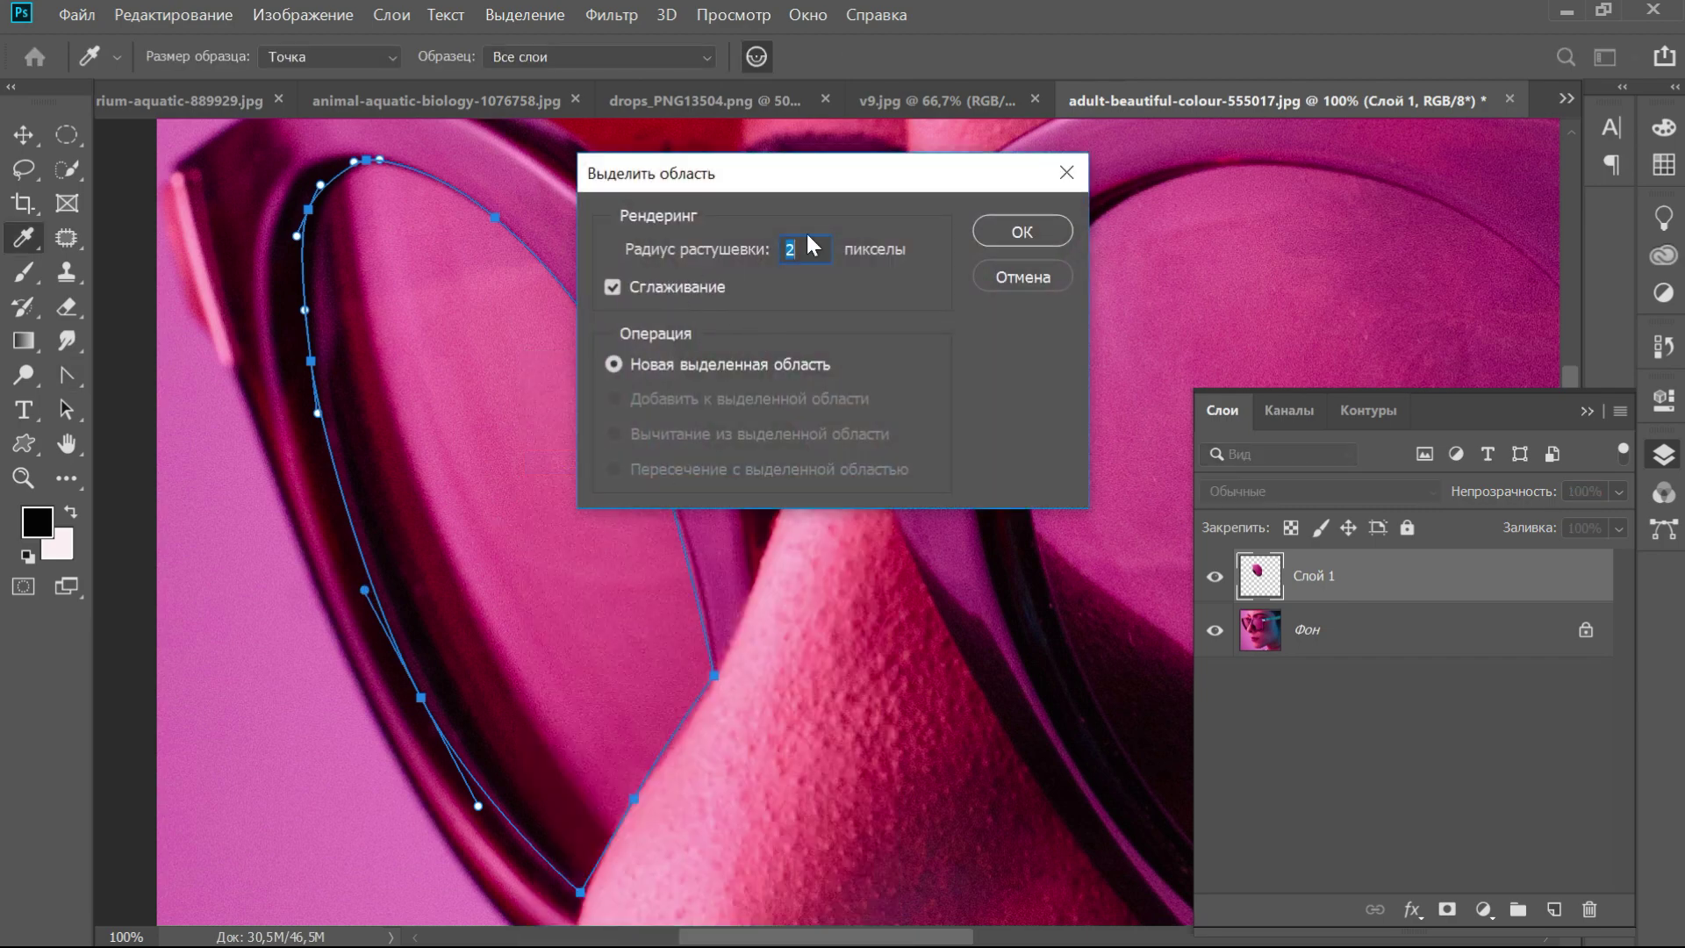
Copy the 2-pixel feathered left-lens selection from Фон onto a new layer and hide Фон
left_click(1022, 232)
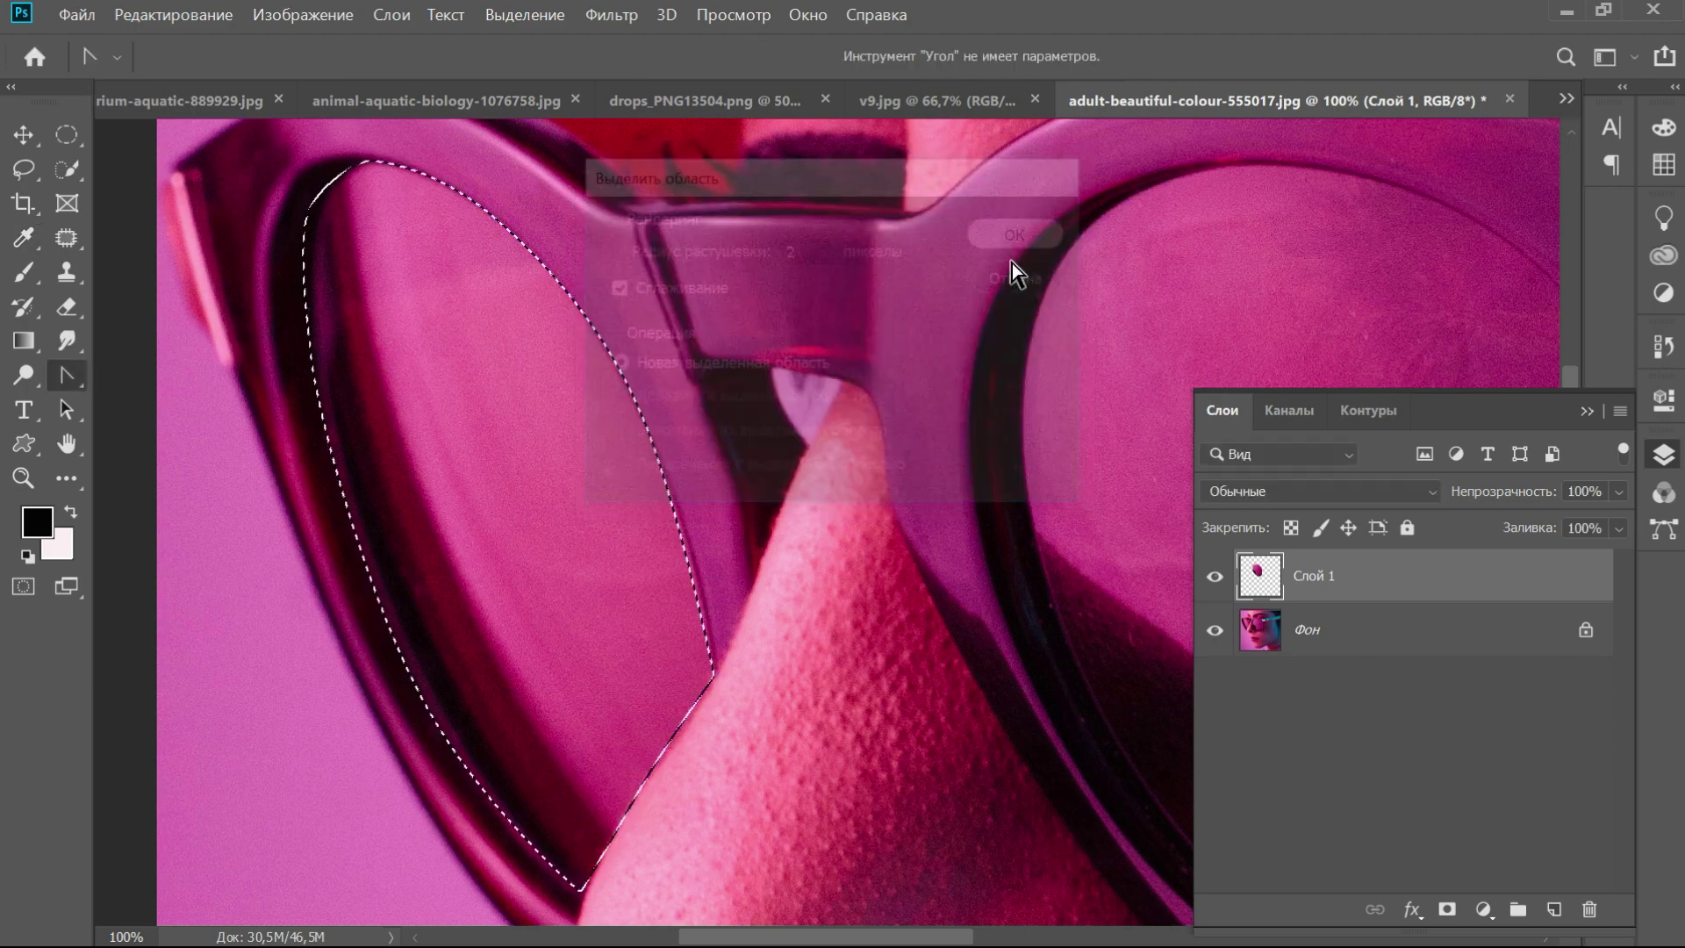
left_click(1396, 641)
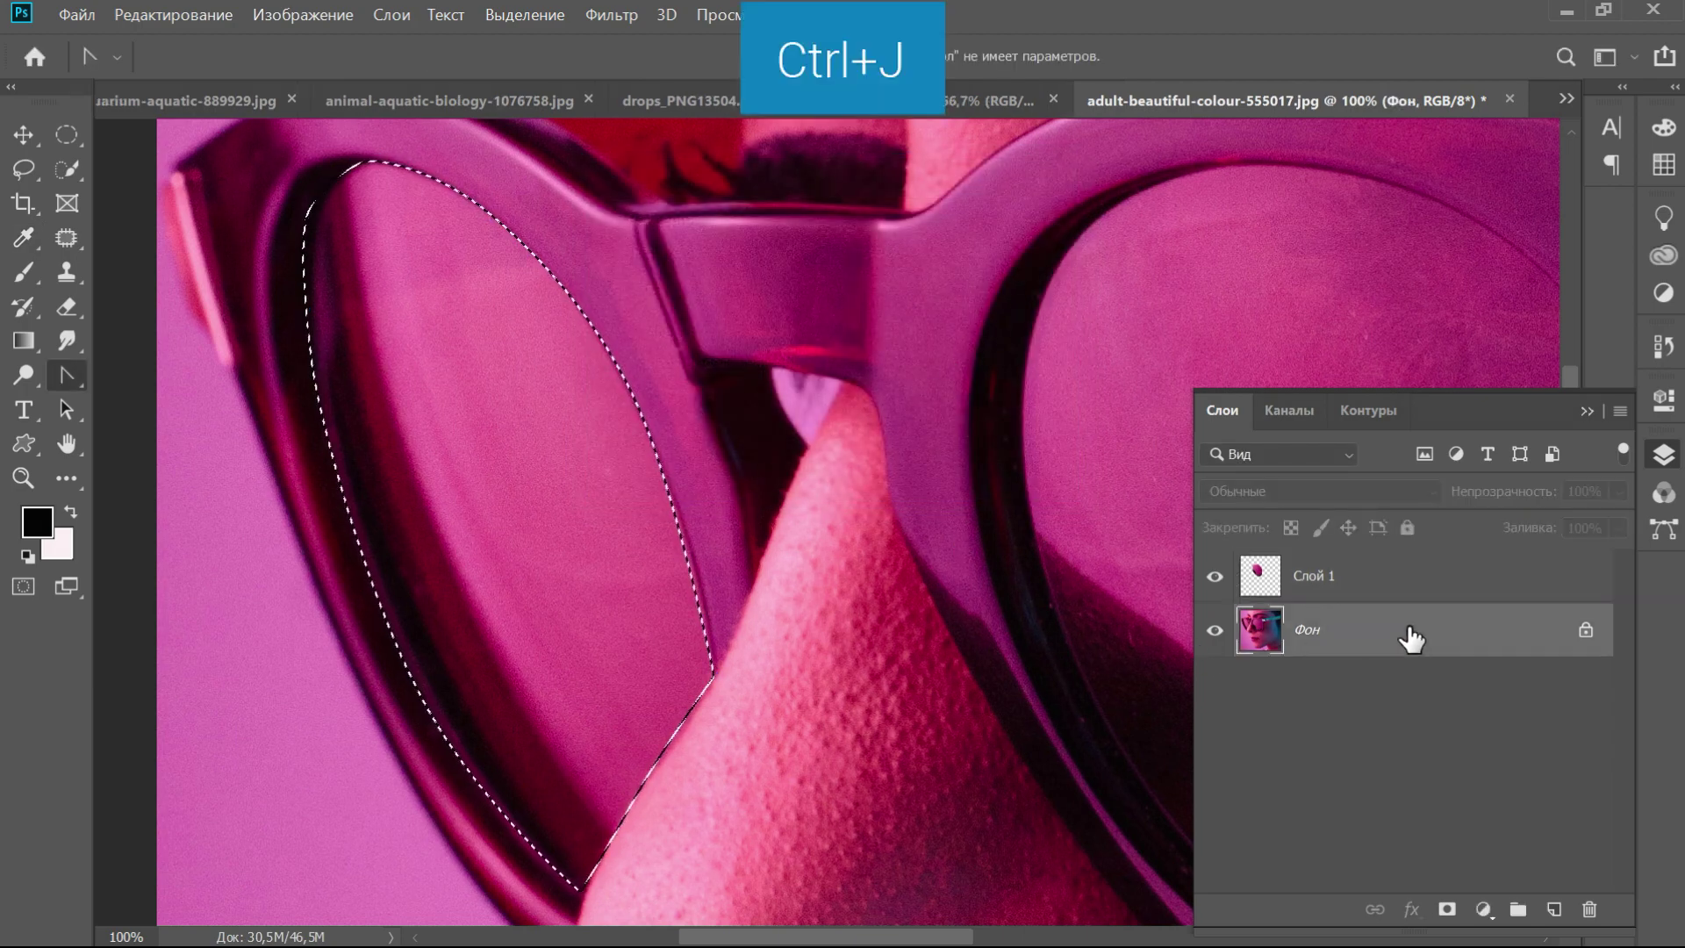
key("ctrl+j")
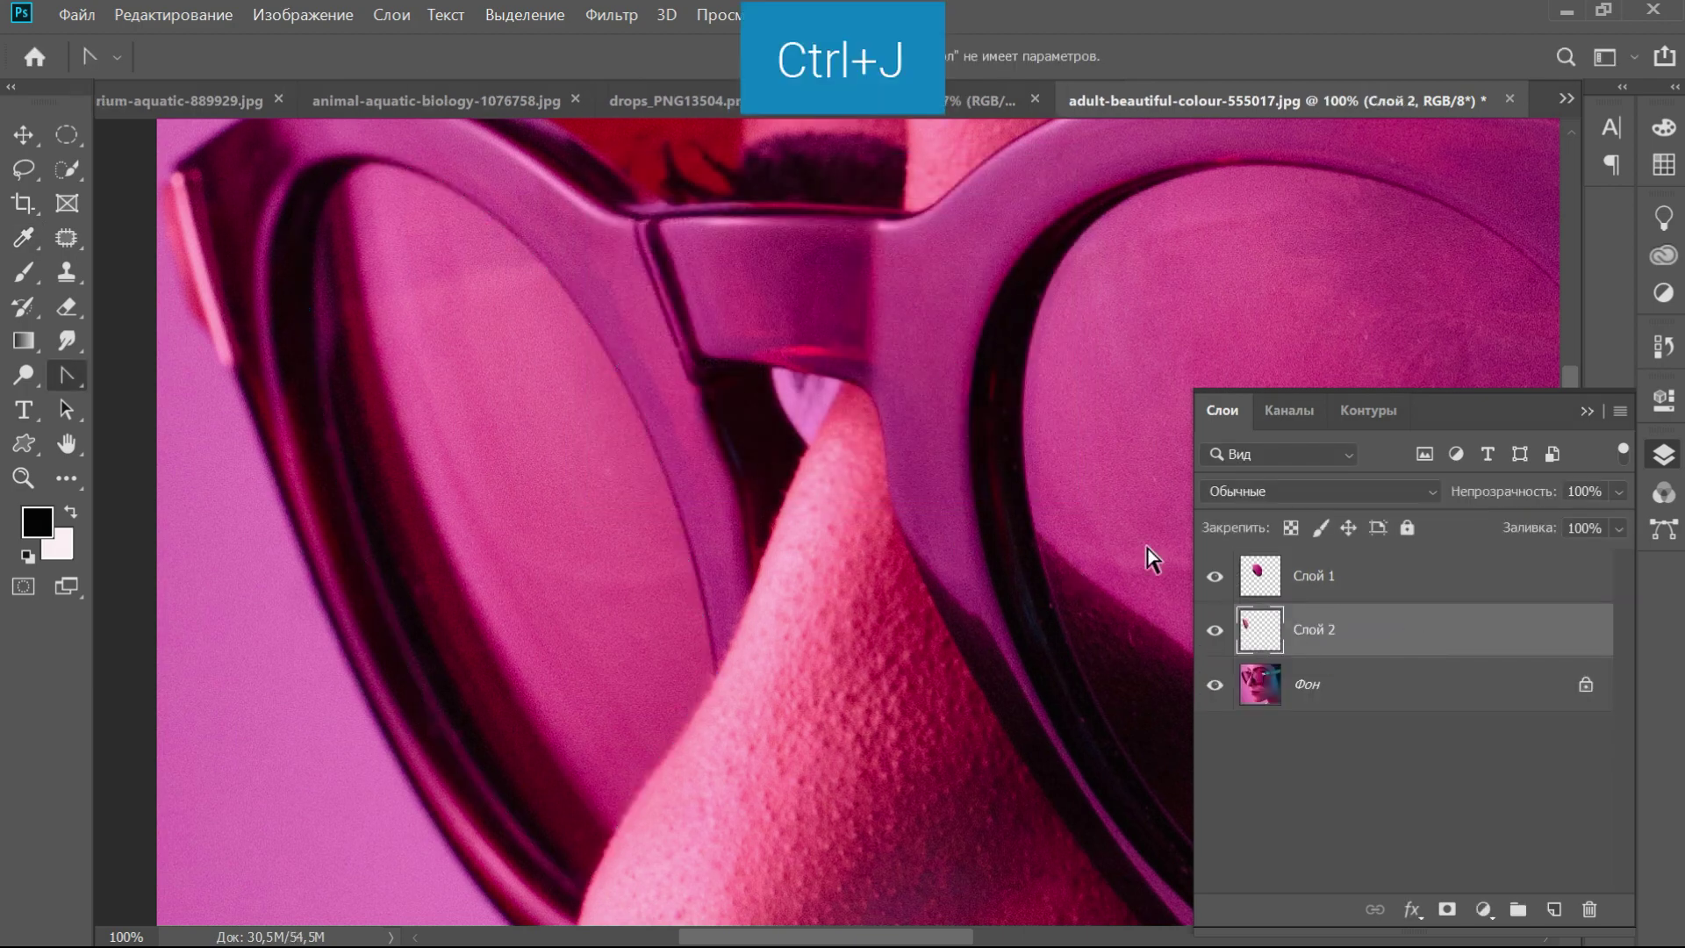
left_click(1215, 685)
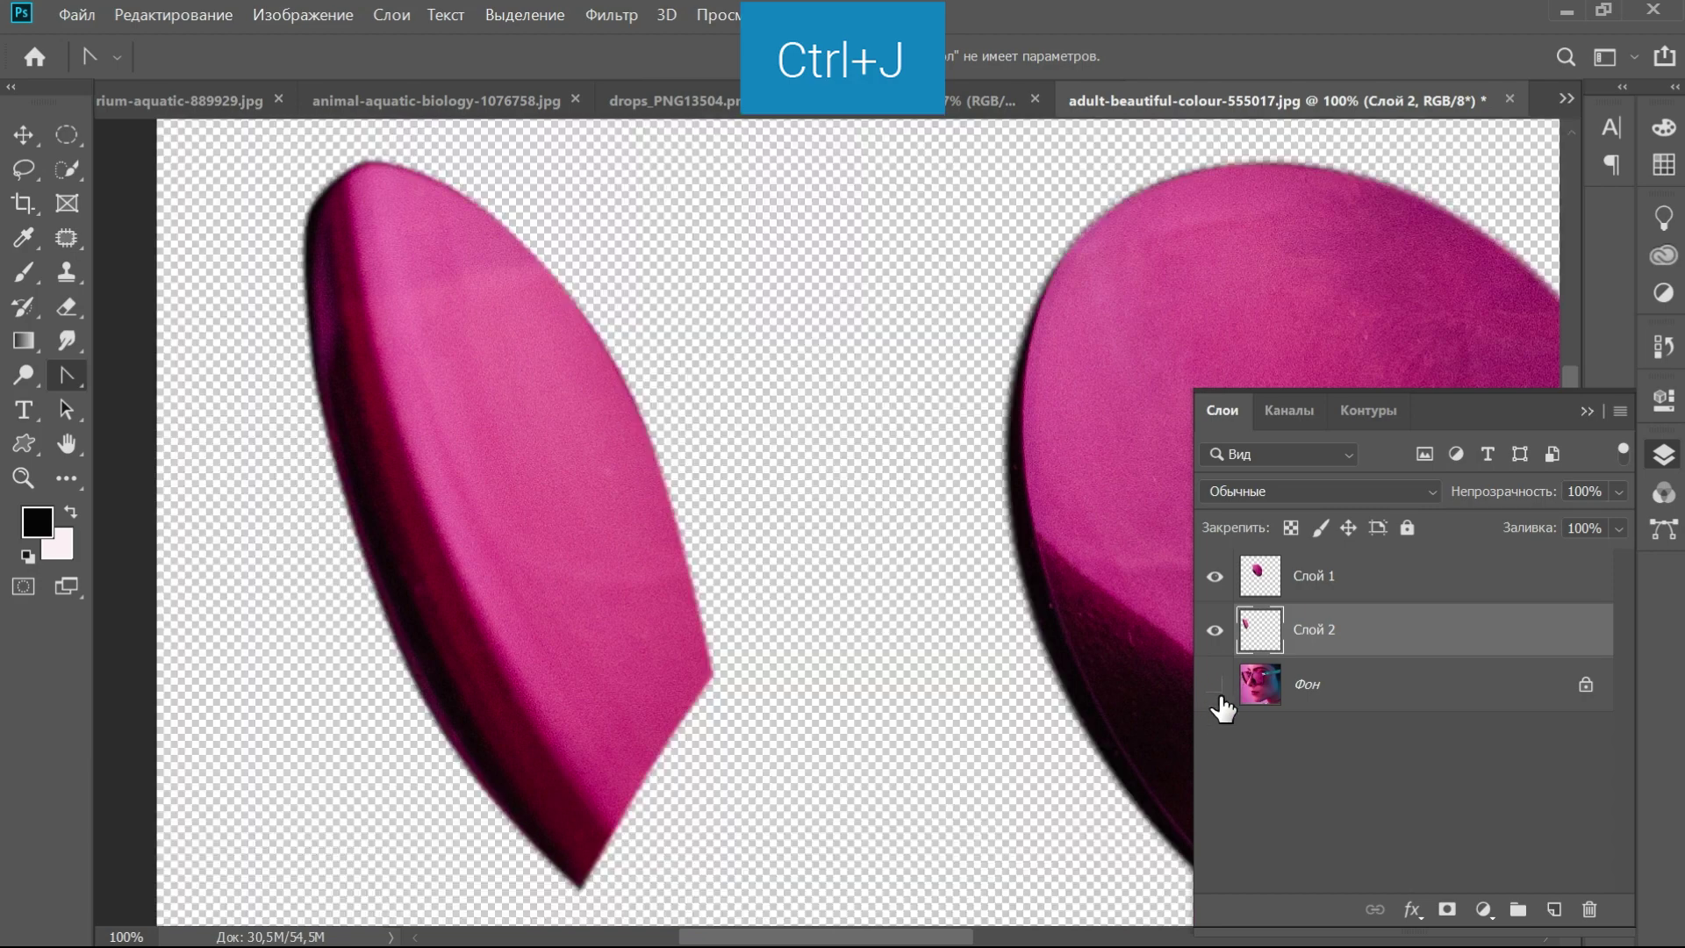
Merge both lens layers into one layer, Слой 2, and show the background again
left_click(23, 478)
left_click(822, 537, "alt")
left_click_drag(981, 556, 805, 567)
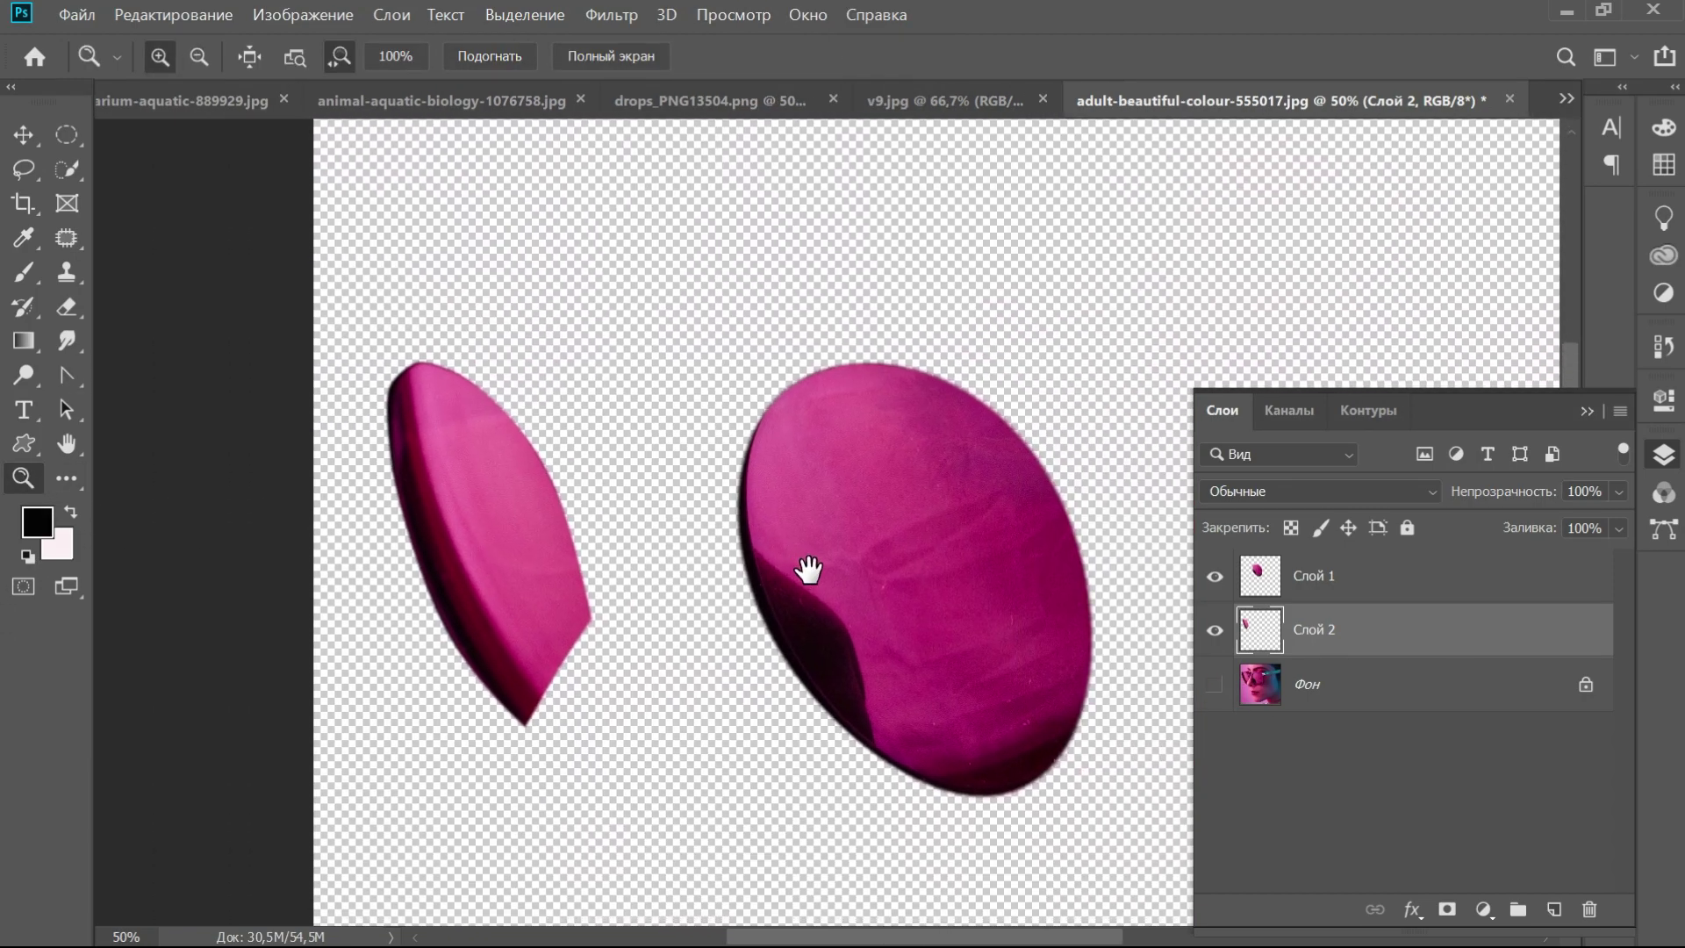
left_click(1458, 579)
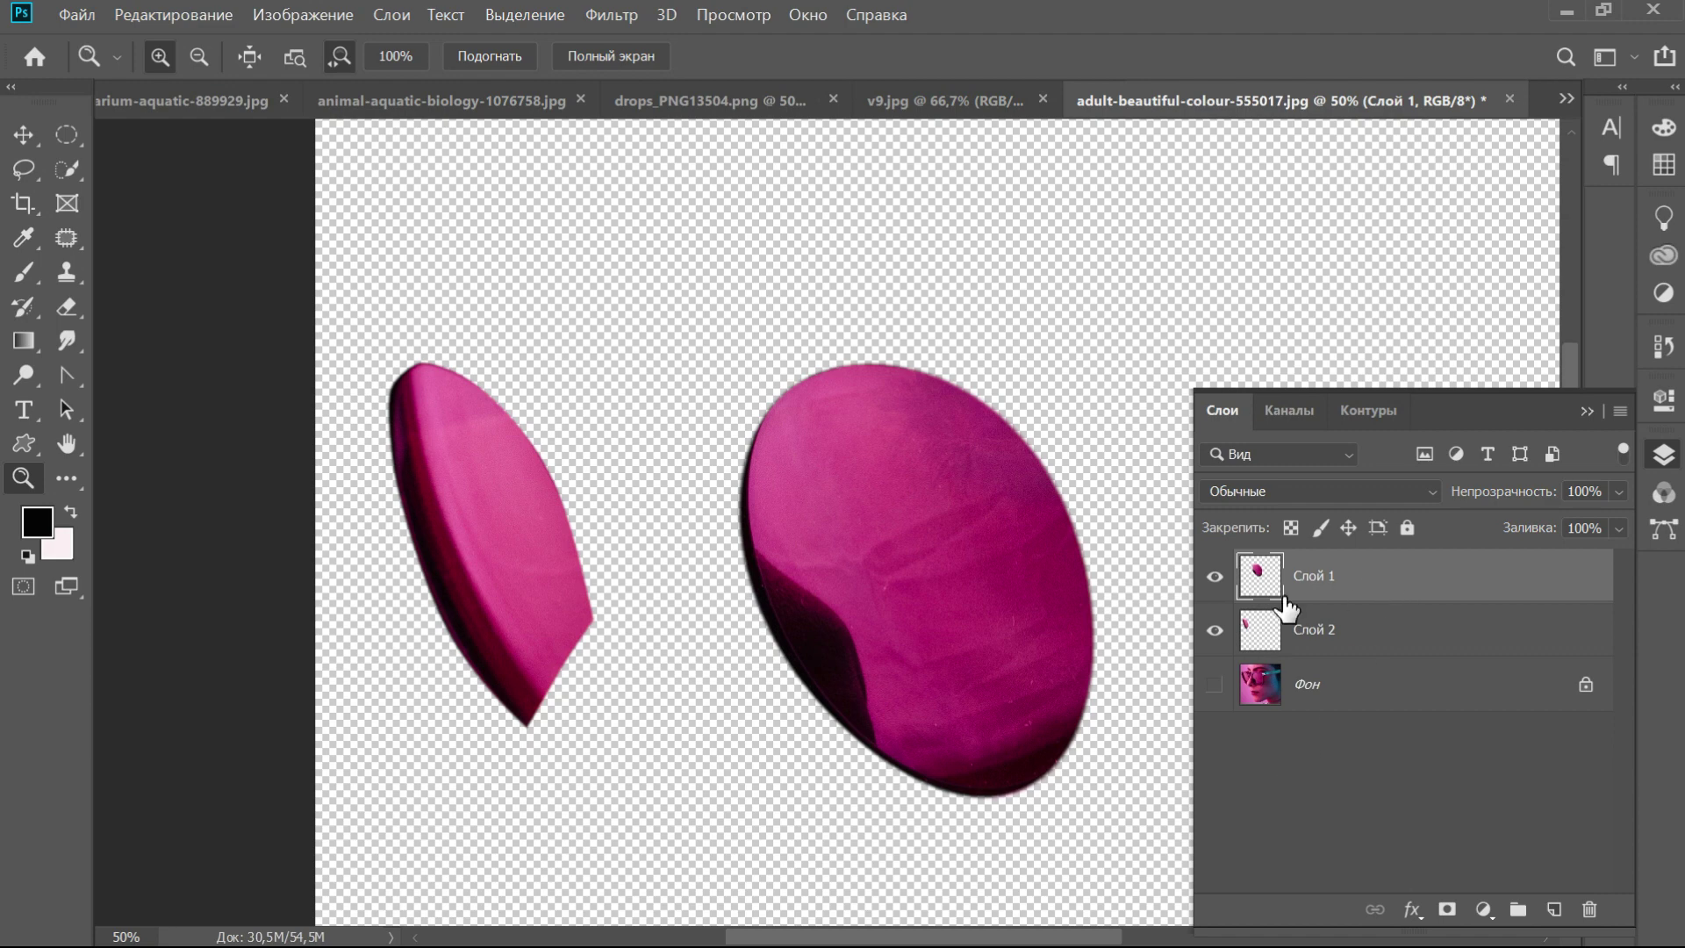
key("ctrl+e")
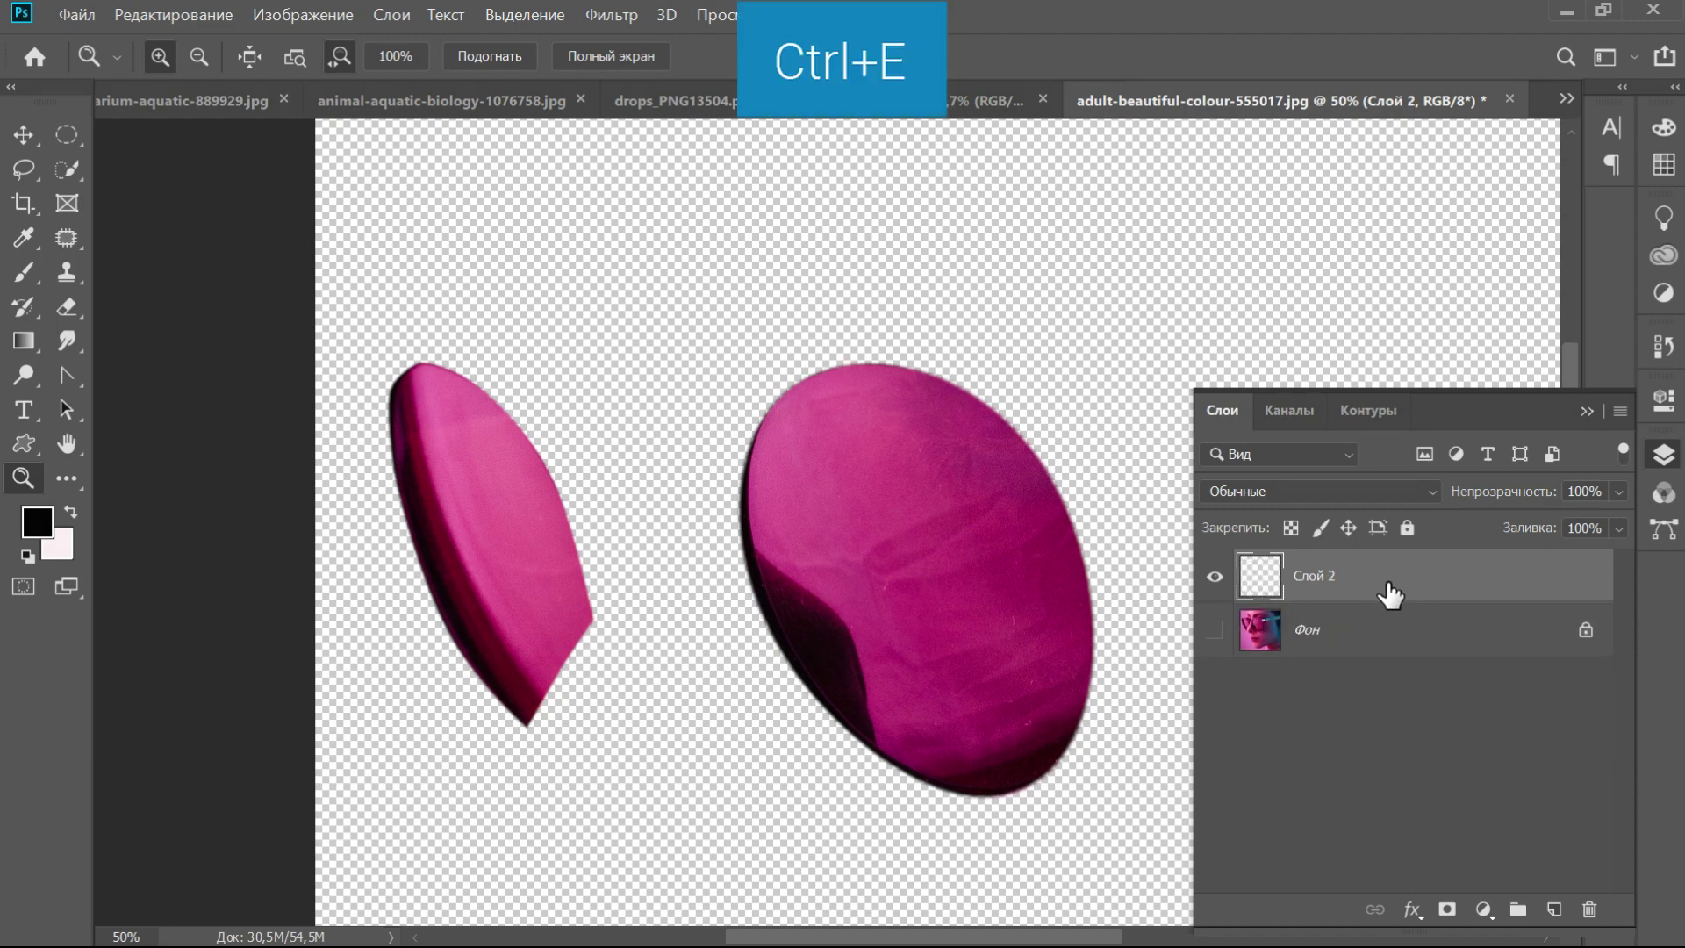
left_click(1217, 630)
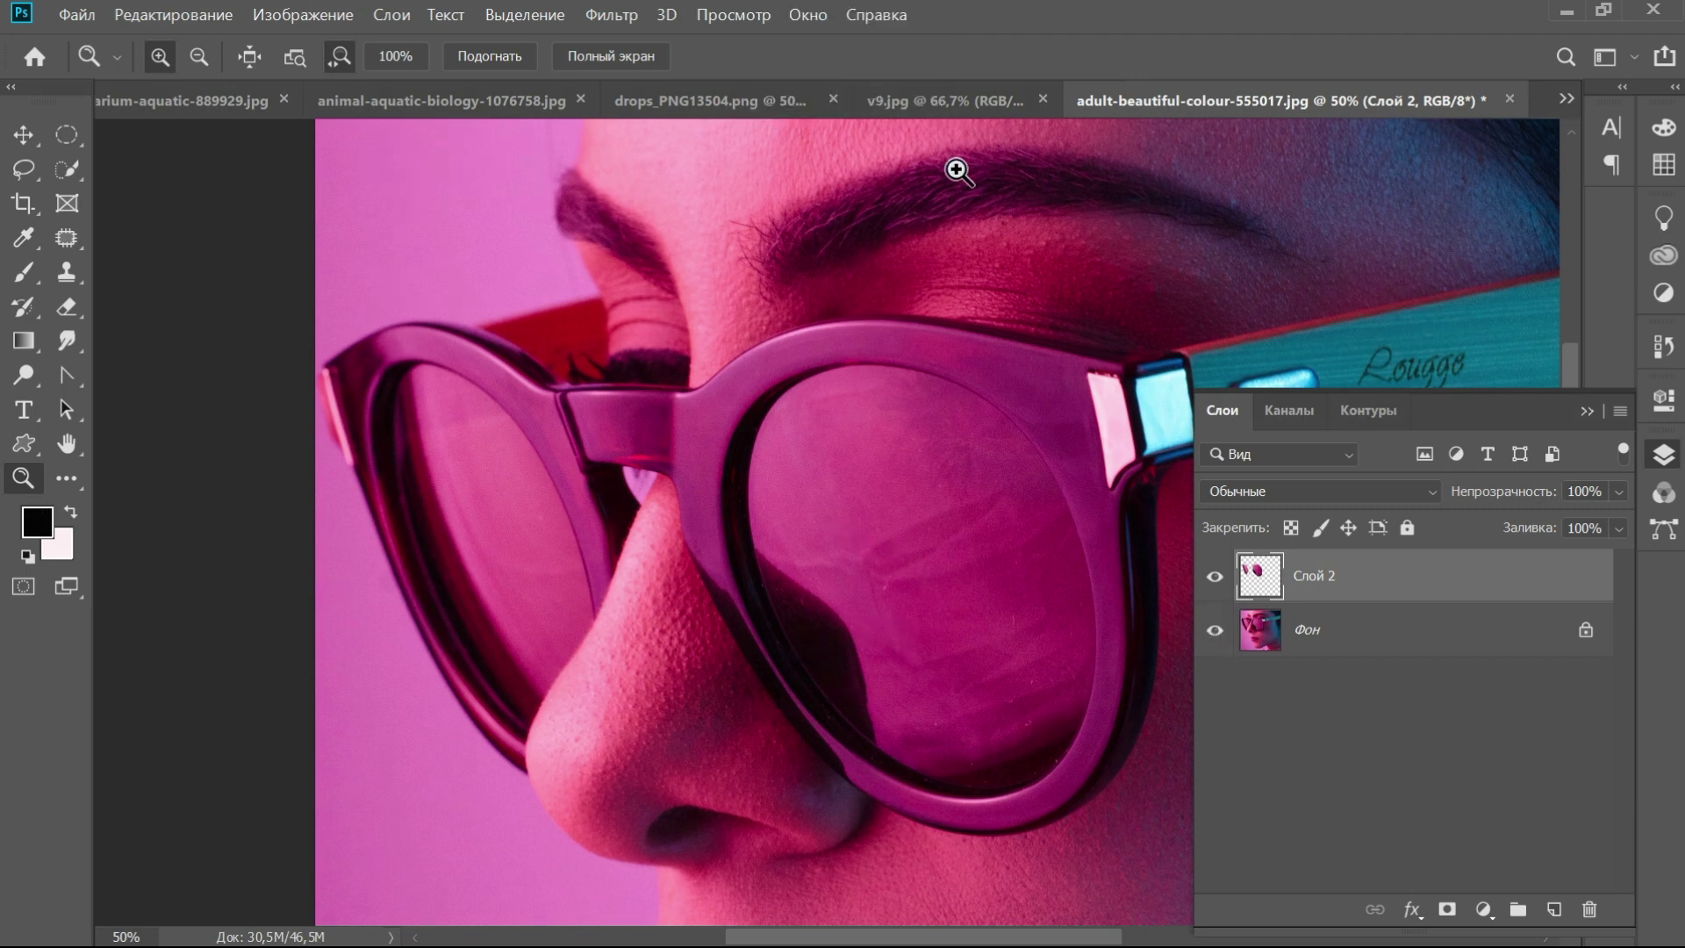
Bring the manta ray aquarium photo into the portrait as a new layer
left_click(474, 101)
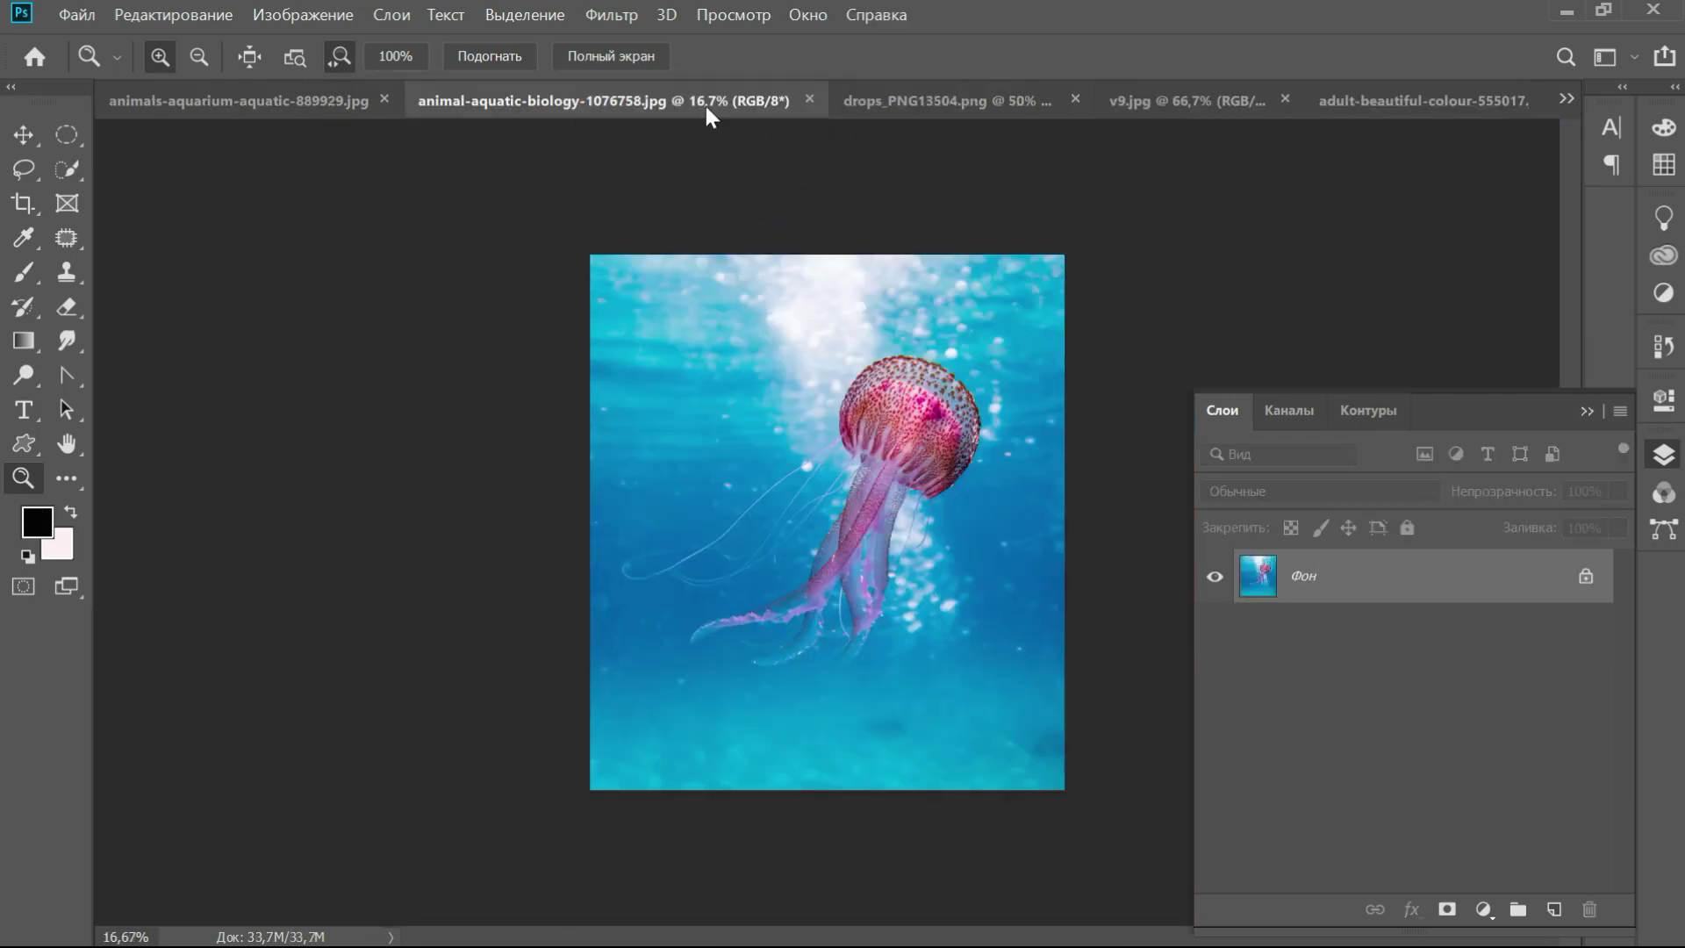
left_click(354, 94)
key("v")
mouse_move(1092, 244)
left_mouse_down()
mouse_move(1219, 102)
mouse_move(1265, 358)
left_mouse_up()
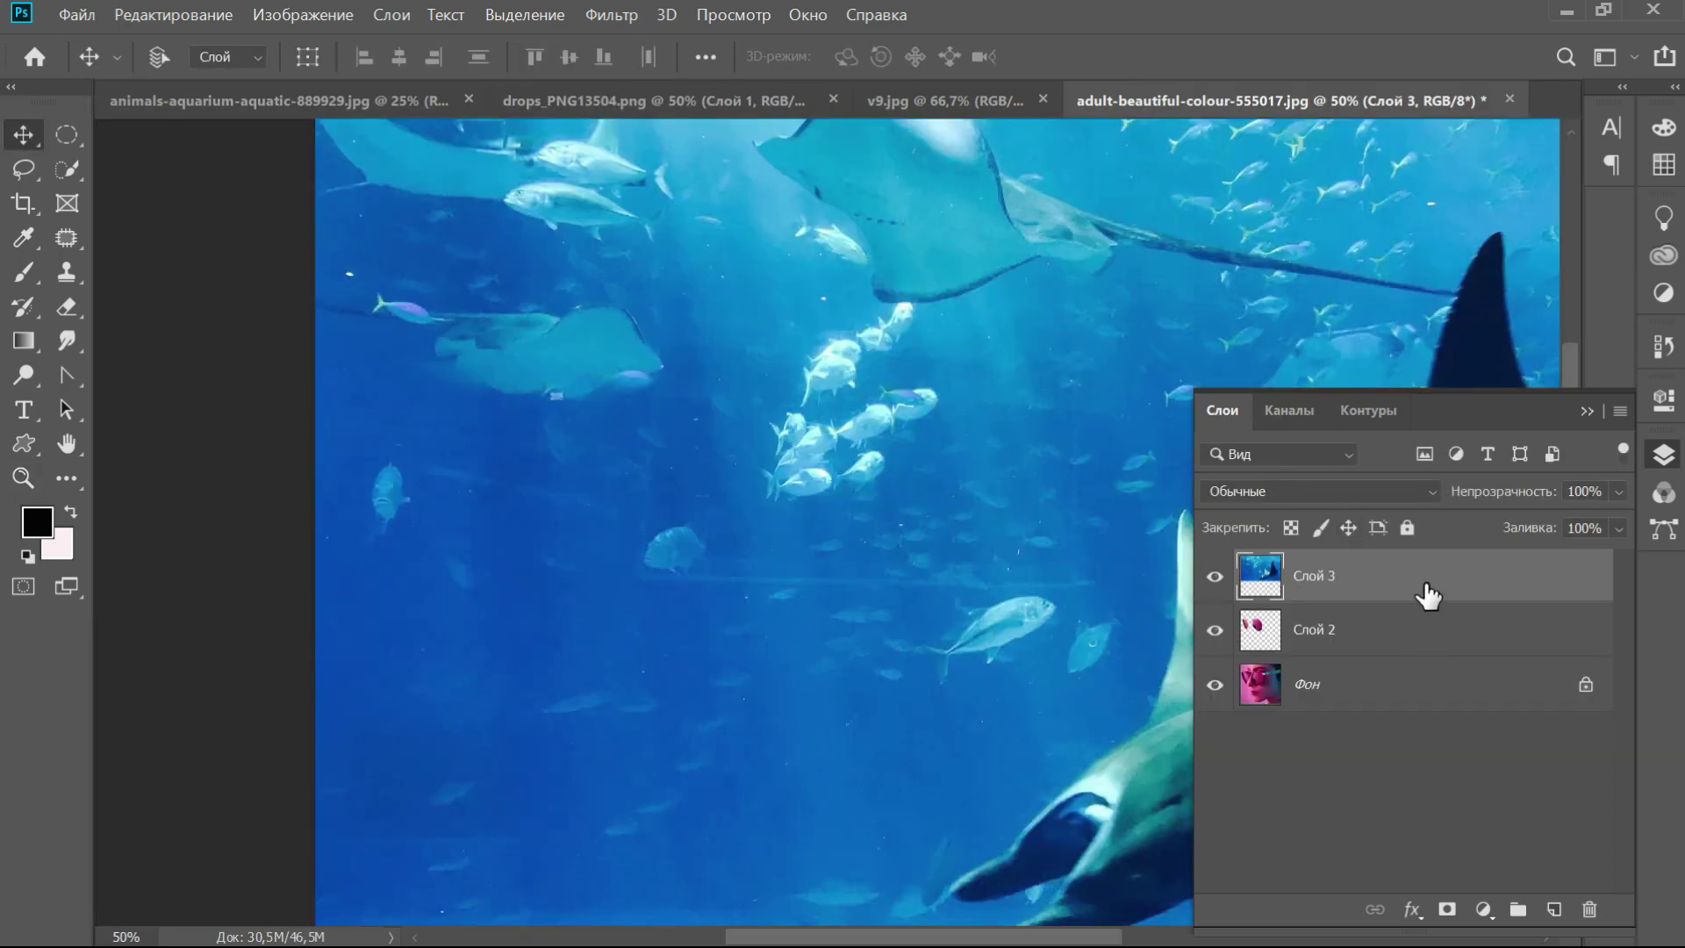
Clip the aquarium layer Слой 3 to the lens shapes and position the rays inside them
right_click(1438, 584)
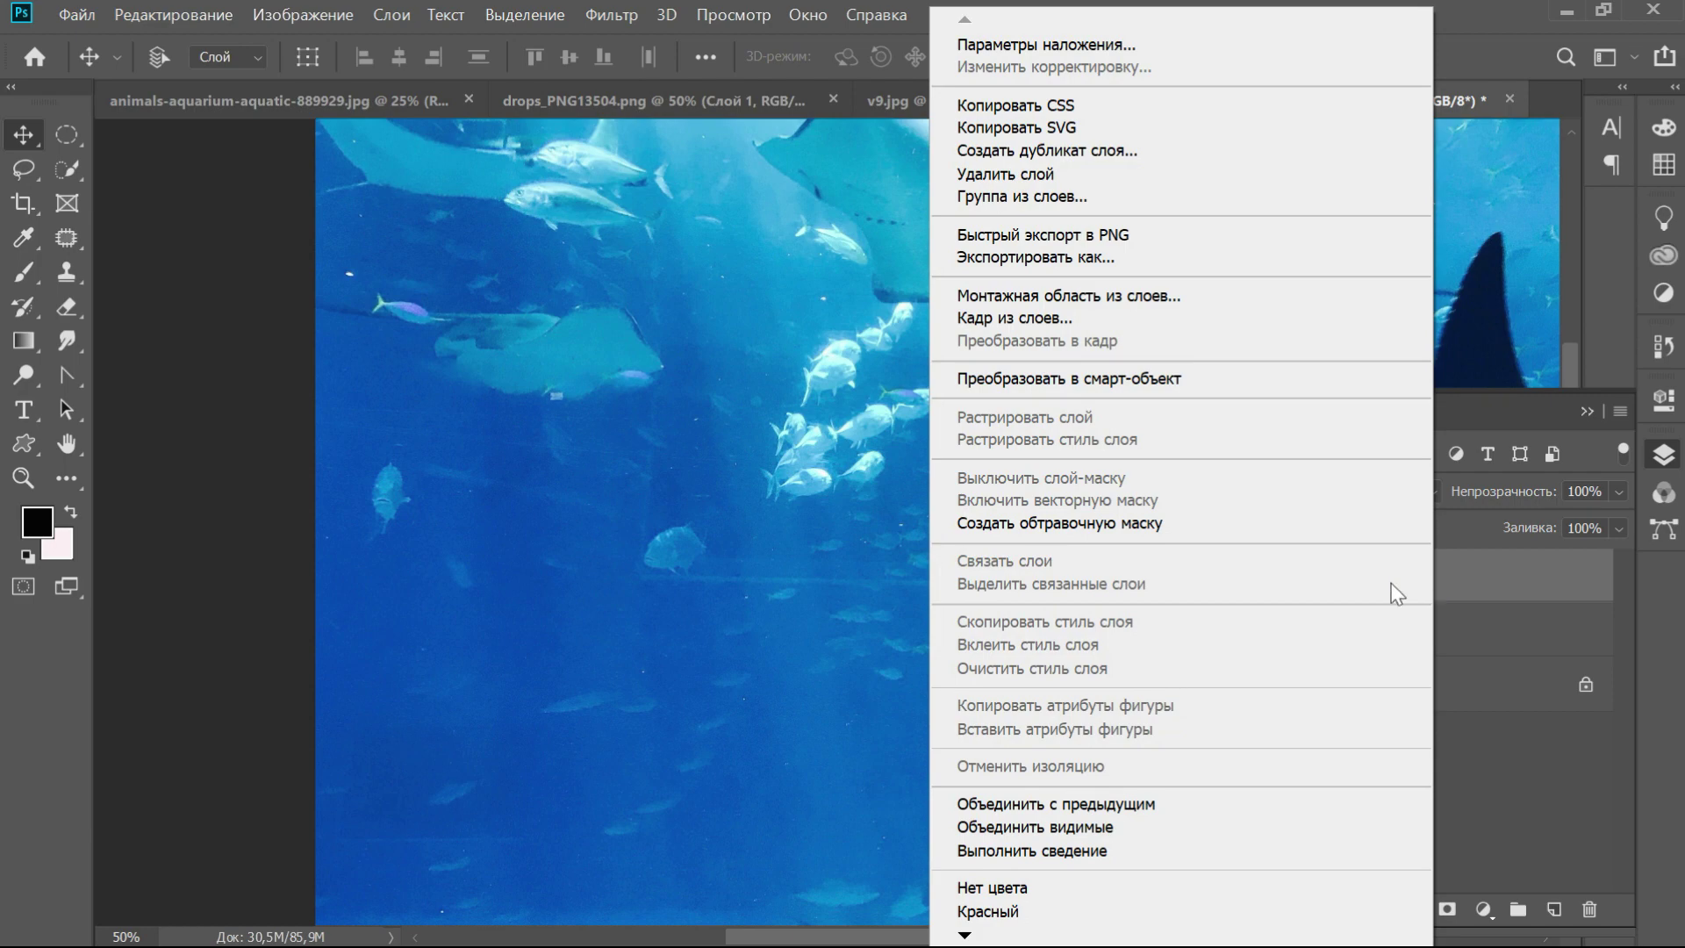
left_click(1171, 525)
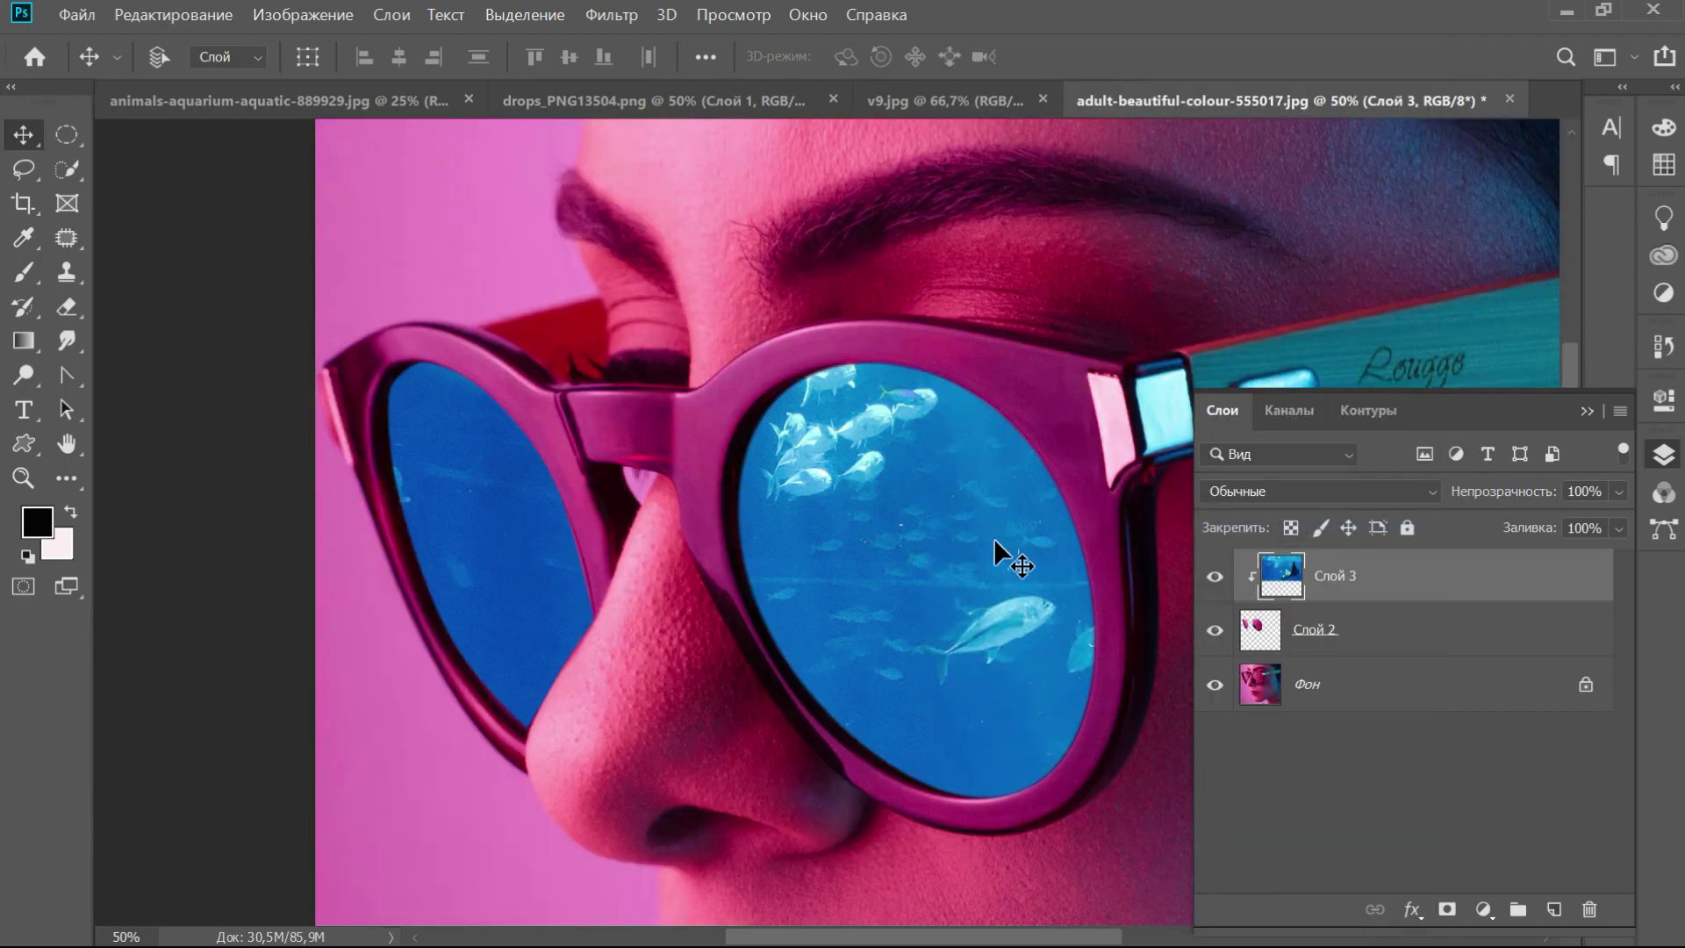
left_click_drag(840, 604, 901, 629)
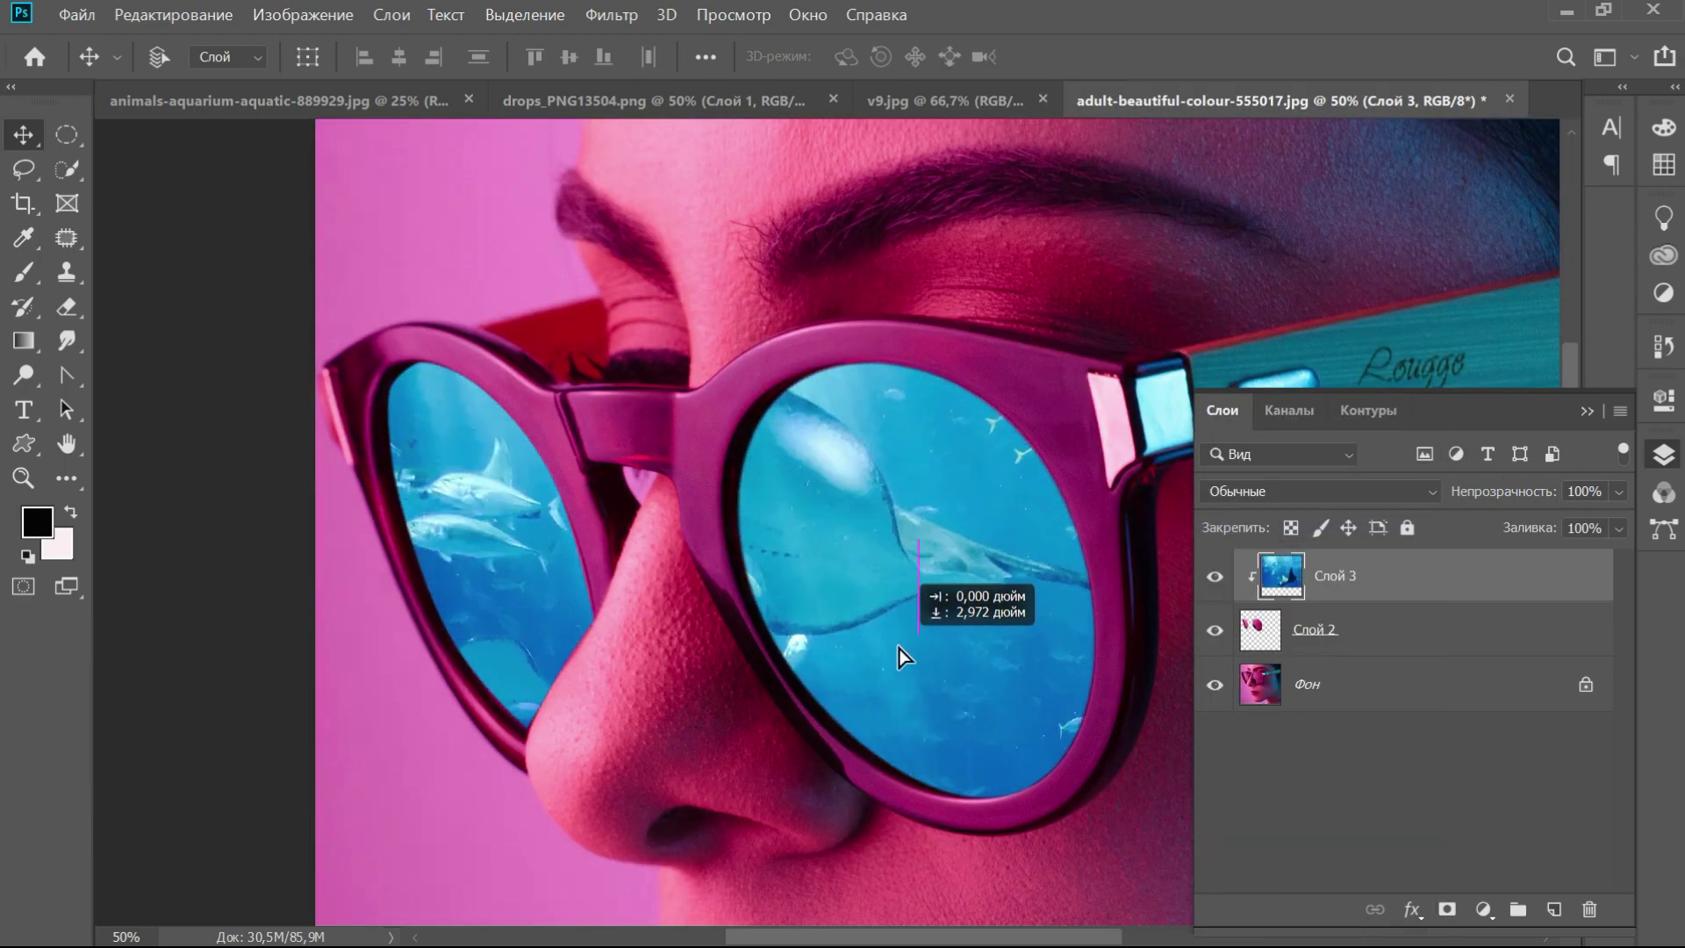
left_click_drag(904, 641, 904, 632)
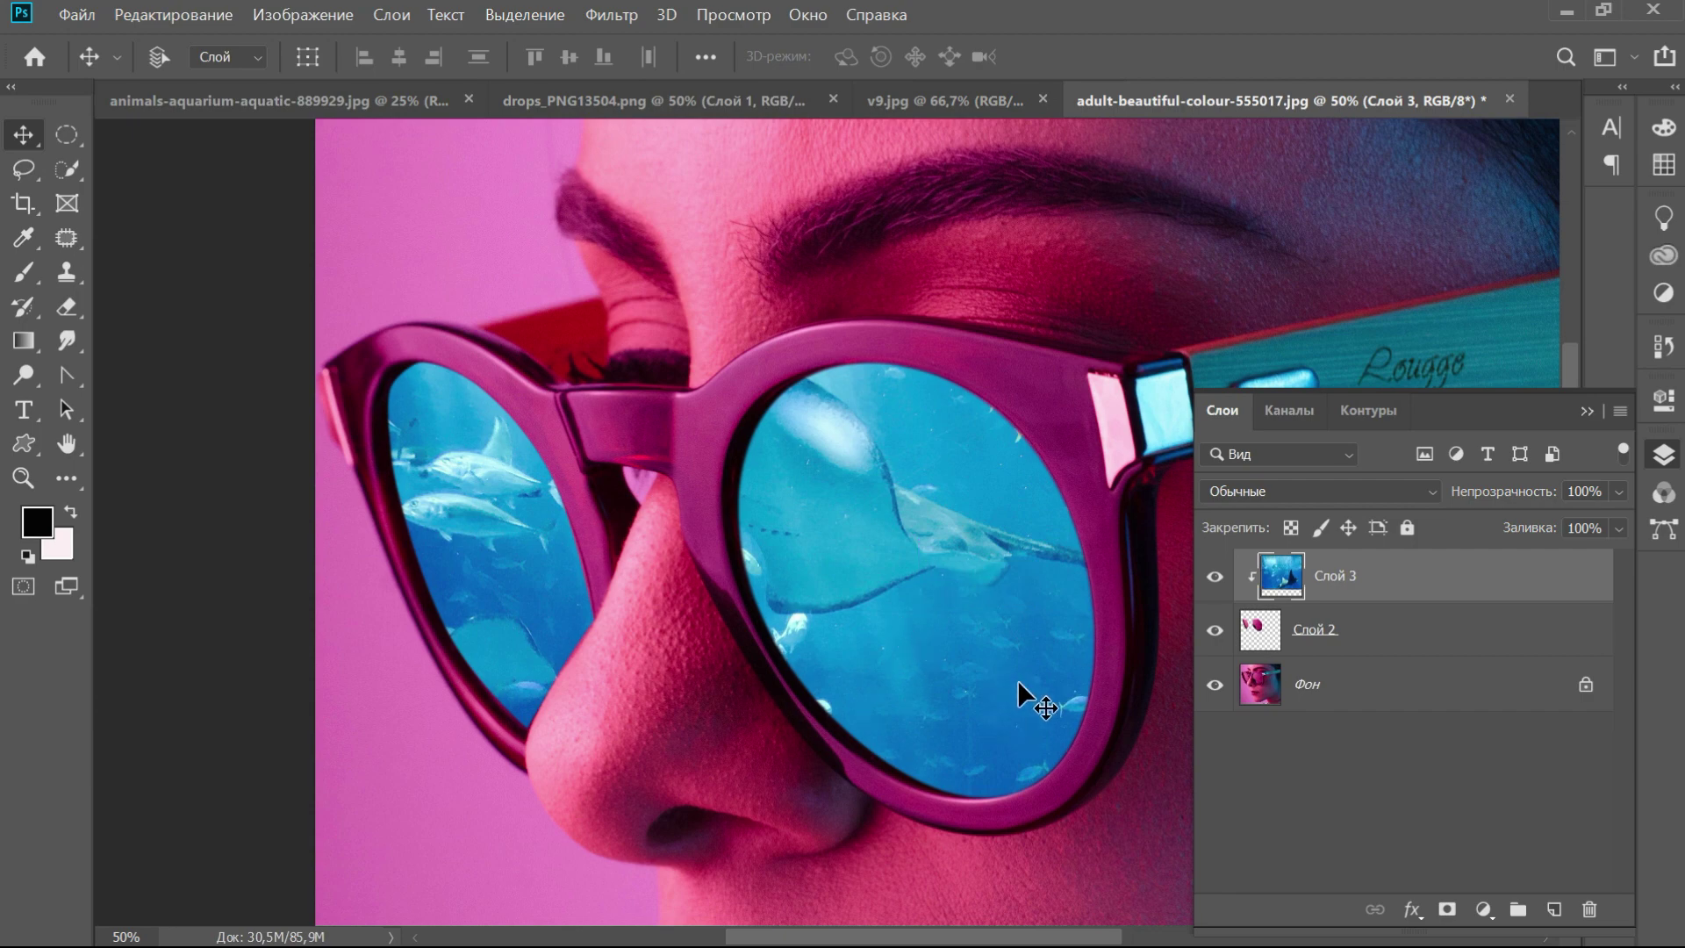
key("ctrl+plus")
key("z")
left_click(722, 391)
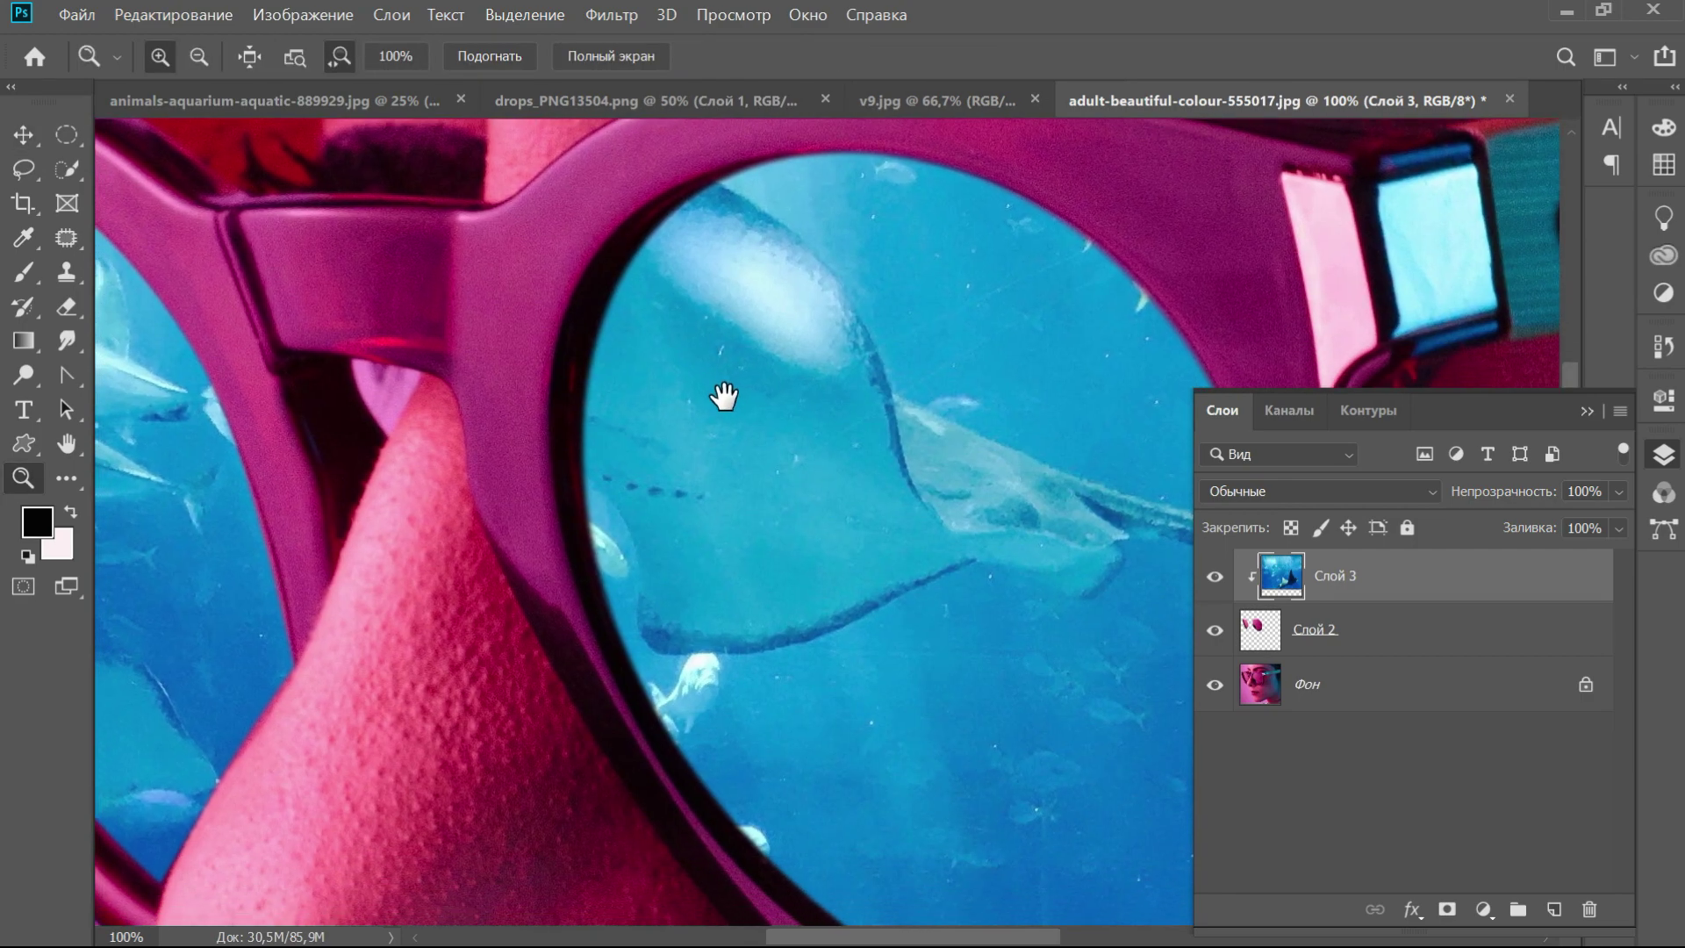
Paint over the right lens's dark inner rim on Слой 2 with a 175 px brush, undoing the overdone stroke
scroll(694, 636, "down", 2)
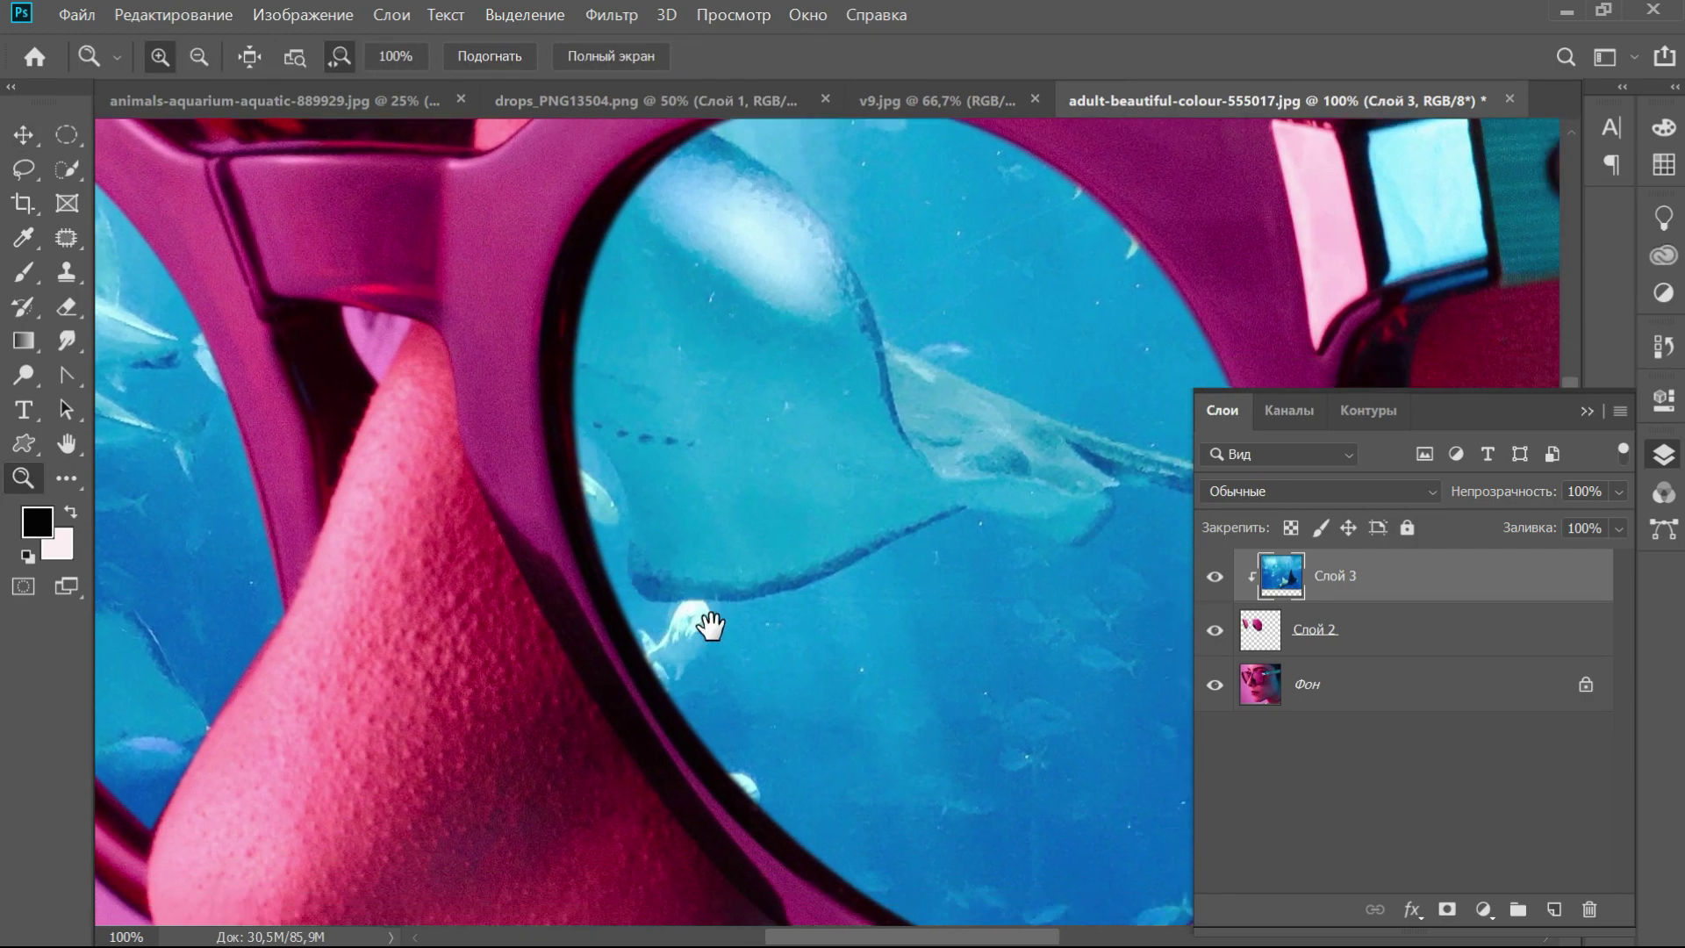
left_click(1383, 632)
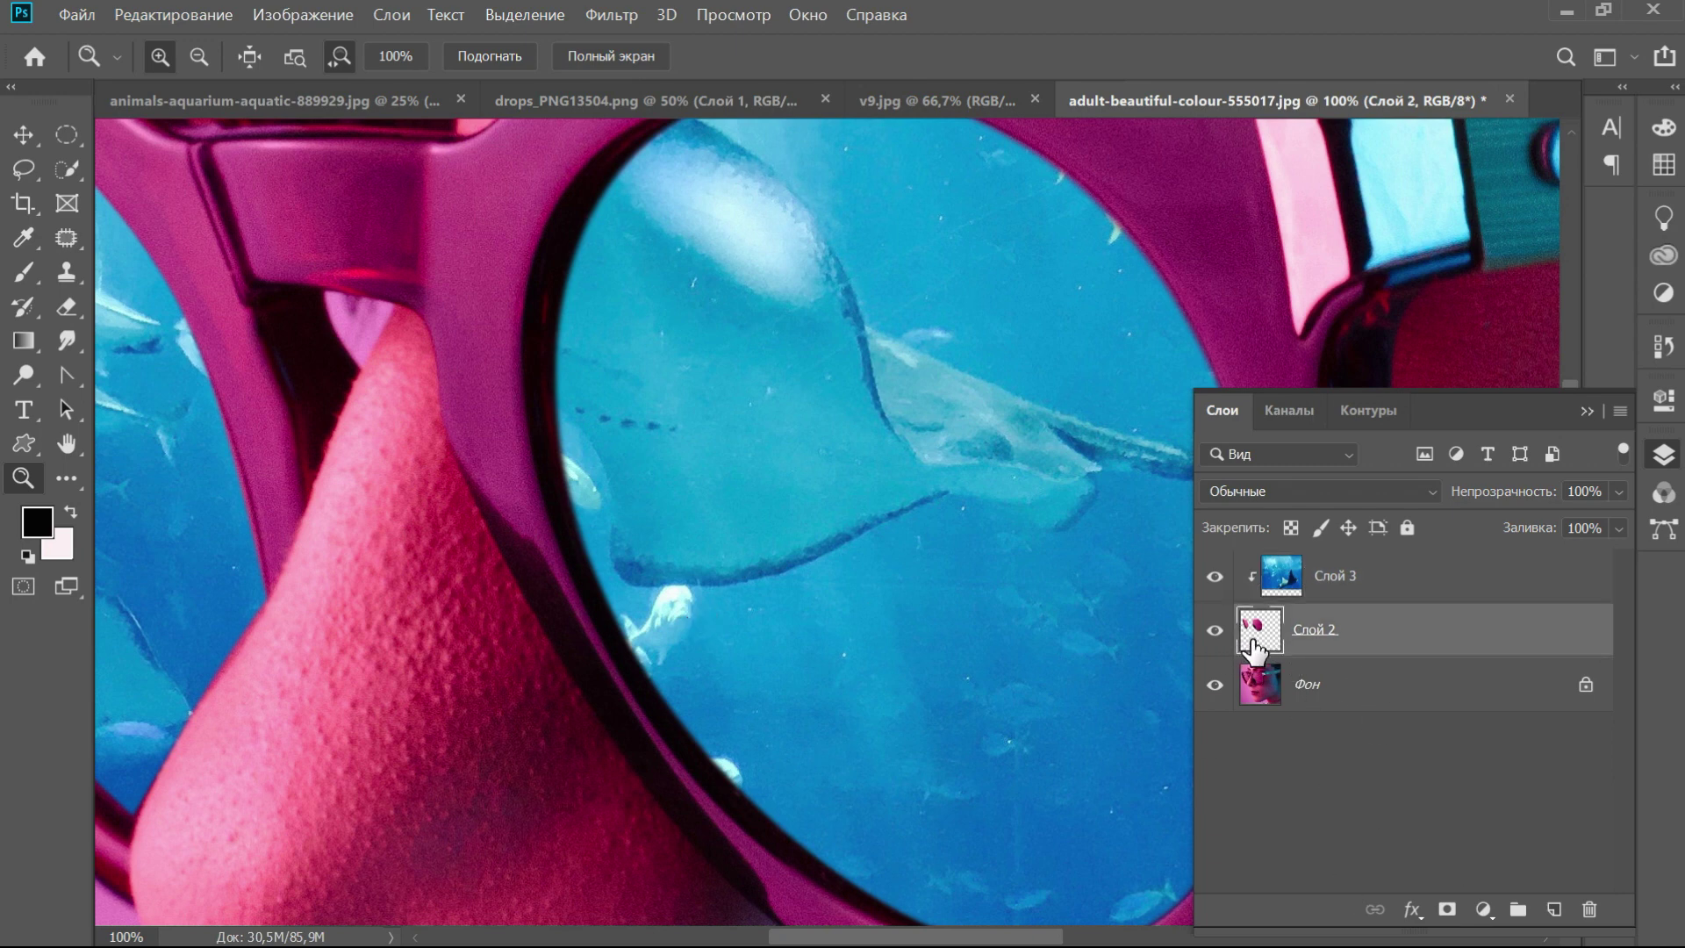
scroll(986, 575, "up", 3)
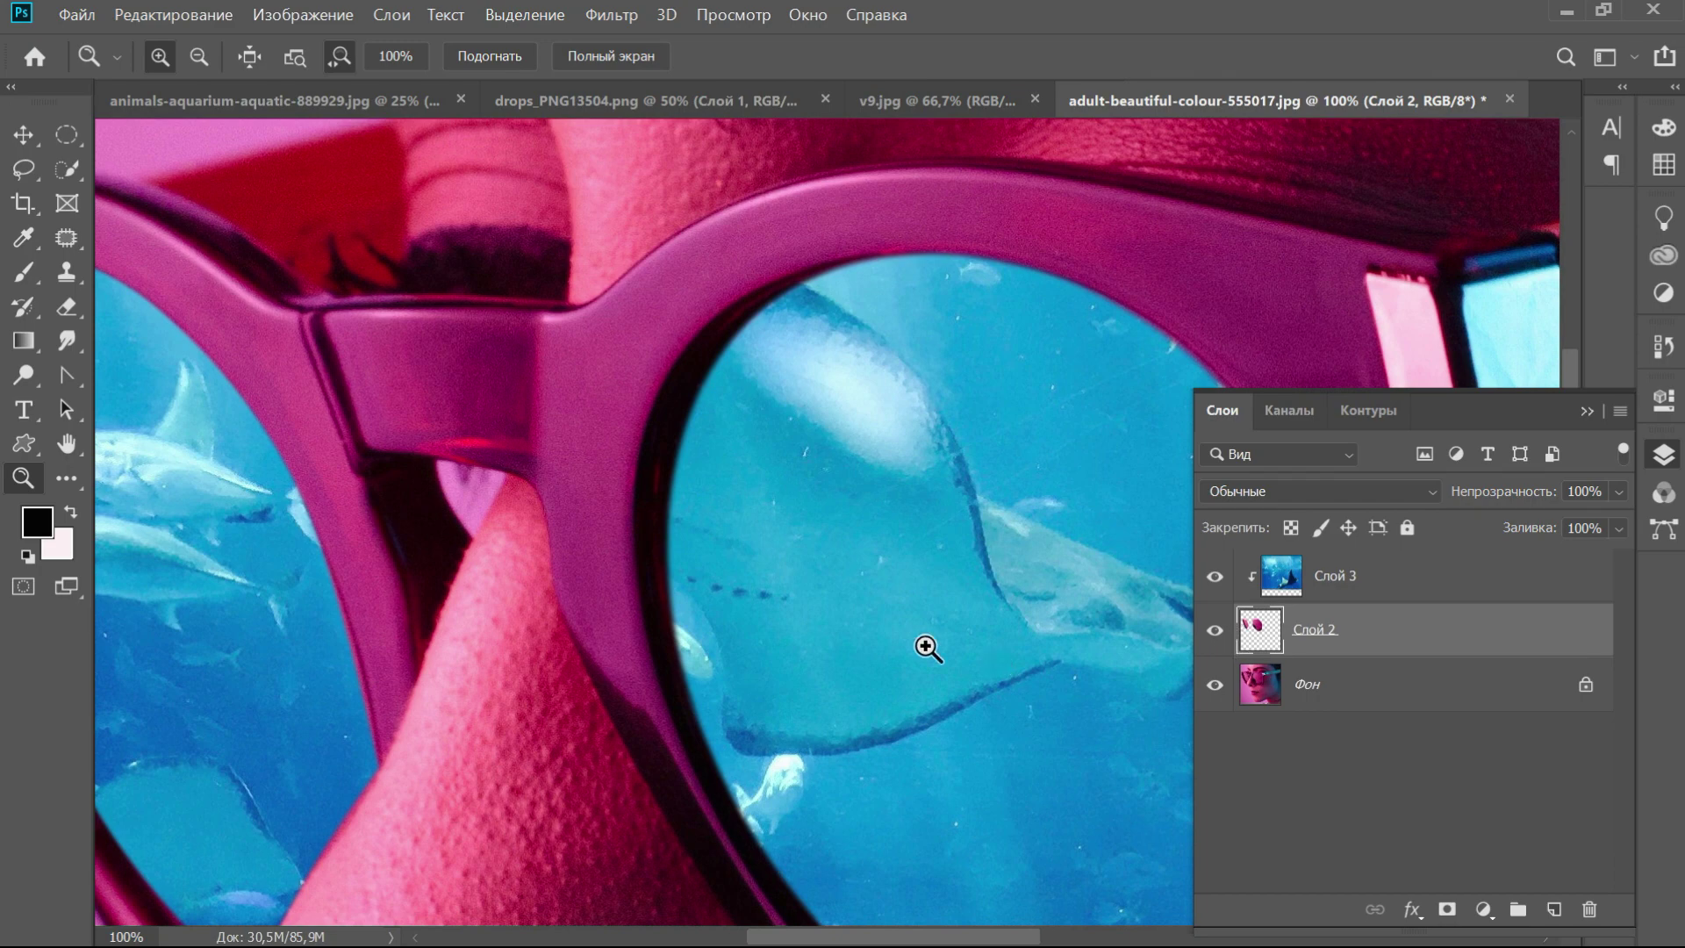
left_click(31, 268)
key("bracketleft")
key("bracketleft")
key("bracketleft")
key("bracketleft")
key("bracketleft")
left_click_drag(715, 386, 723, 470)
left_click_drag(725, 496, 718, 689)
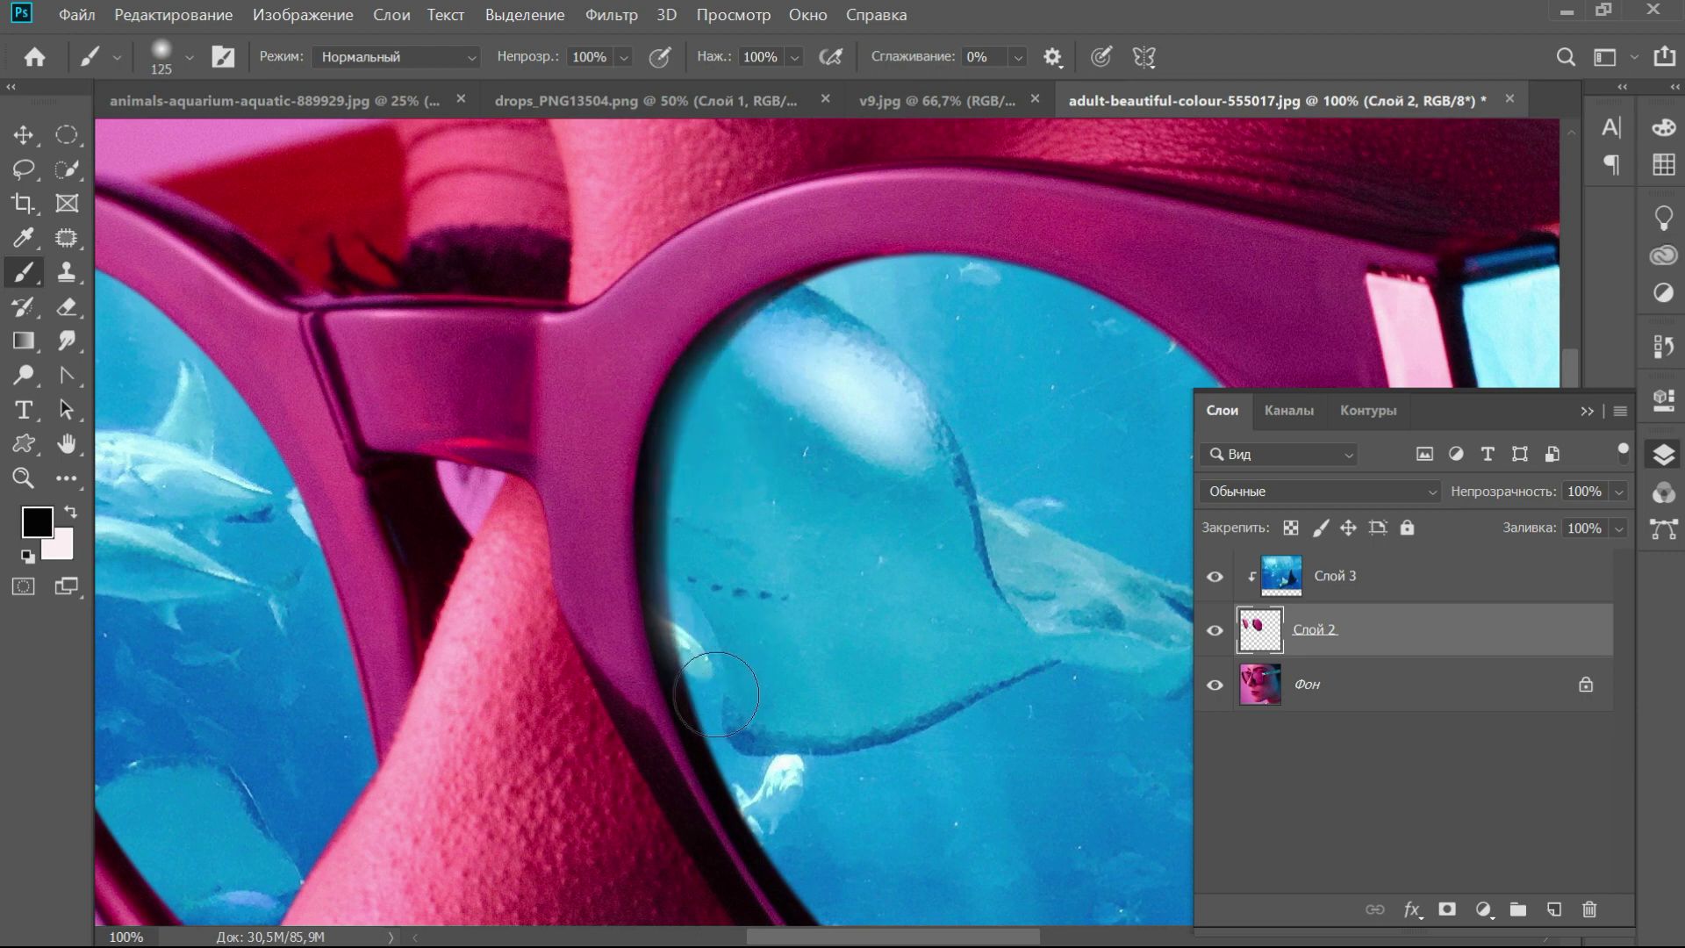
key("ctrl+z")
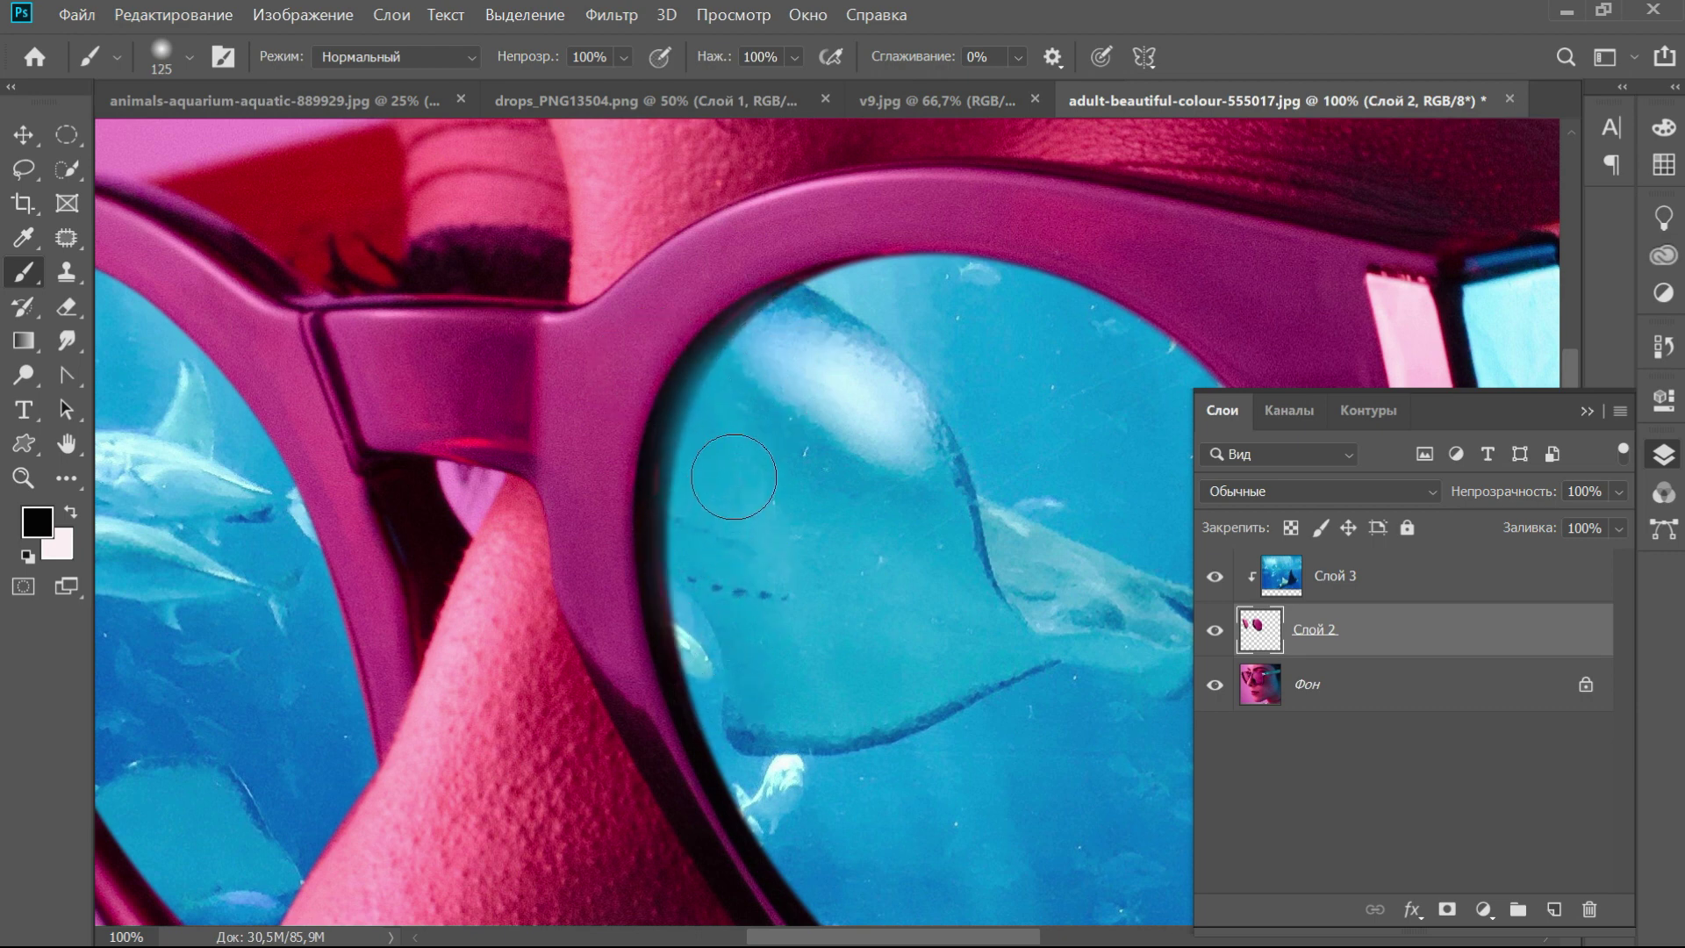
key("z")
left_click(840, 539, "alt")
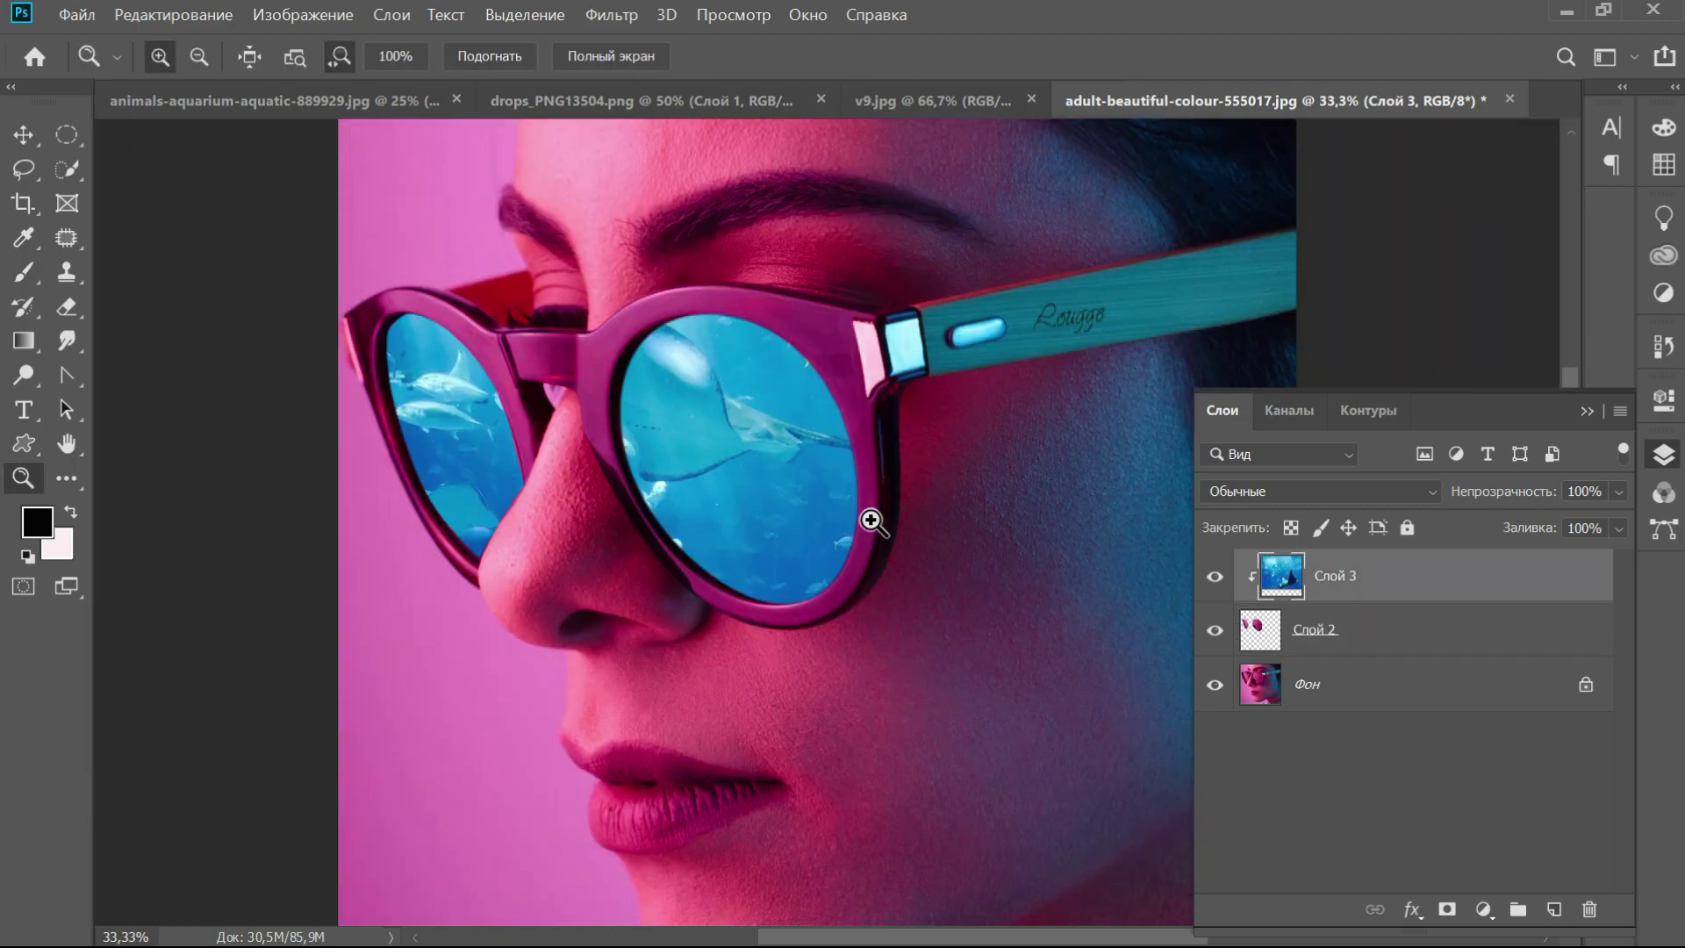
Load the Слой 2 lens selection, add Слой 4, and intersect it with an ellipse over the lens tops
left_click(1259, 624, "ctrl")
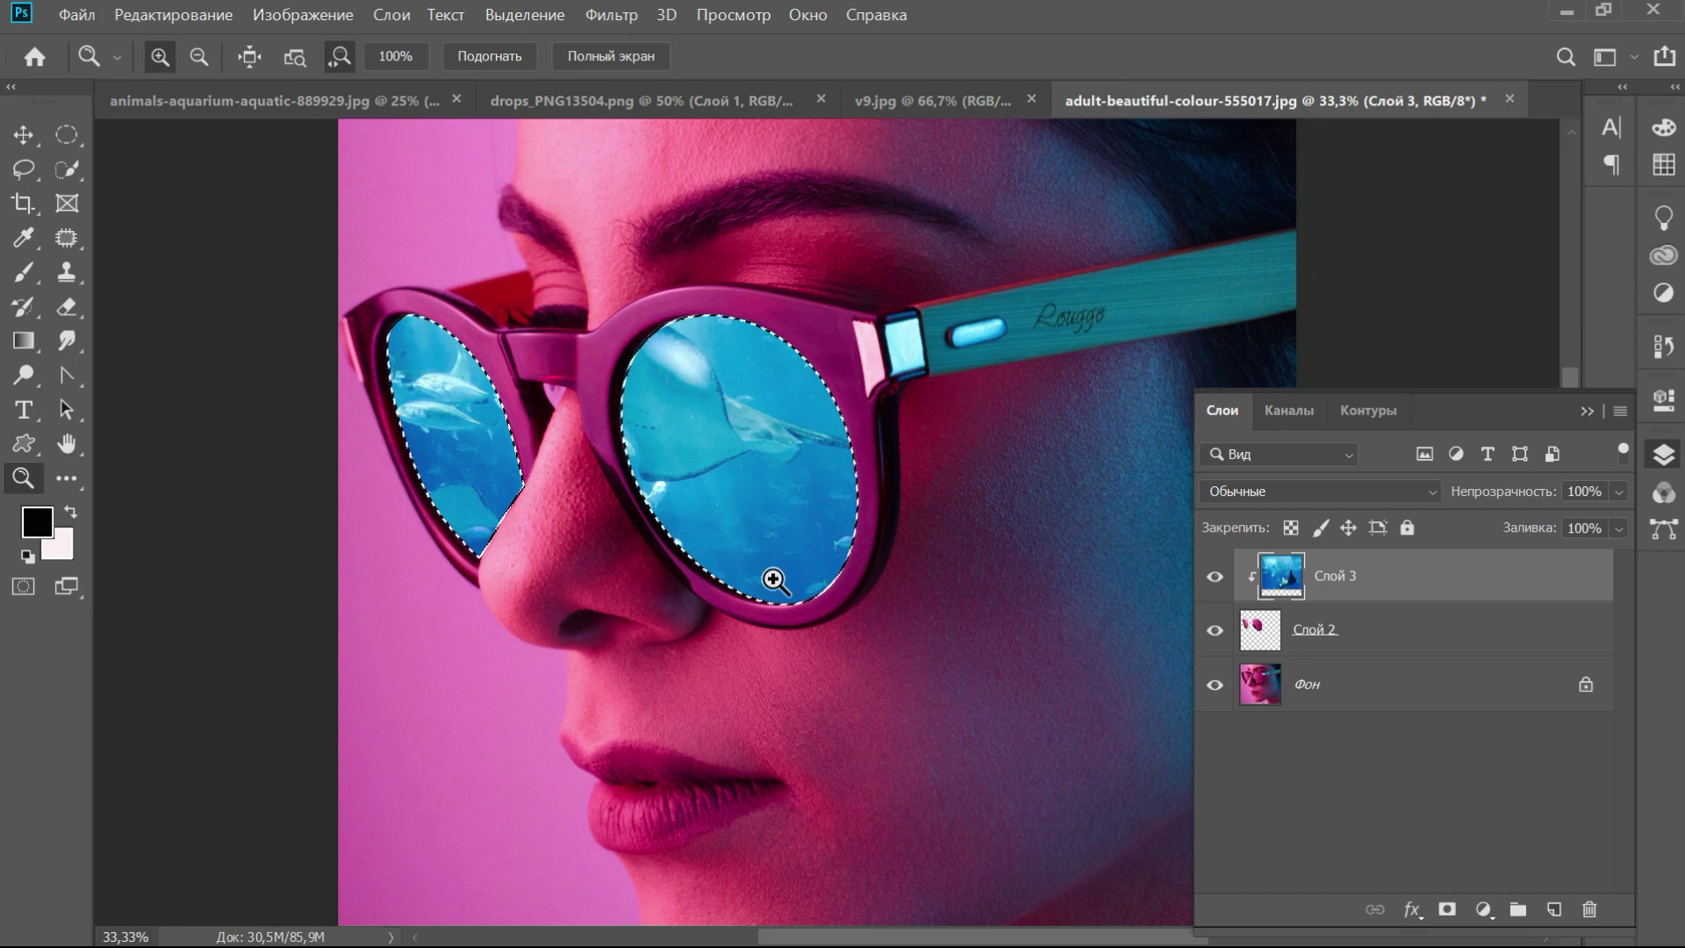
left_click(1555, 910)
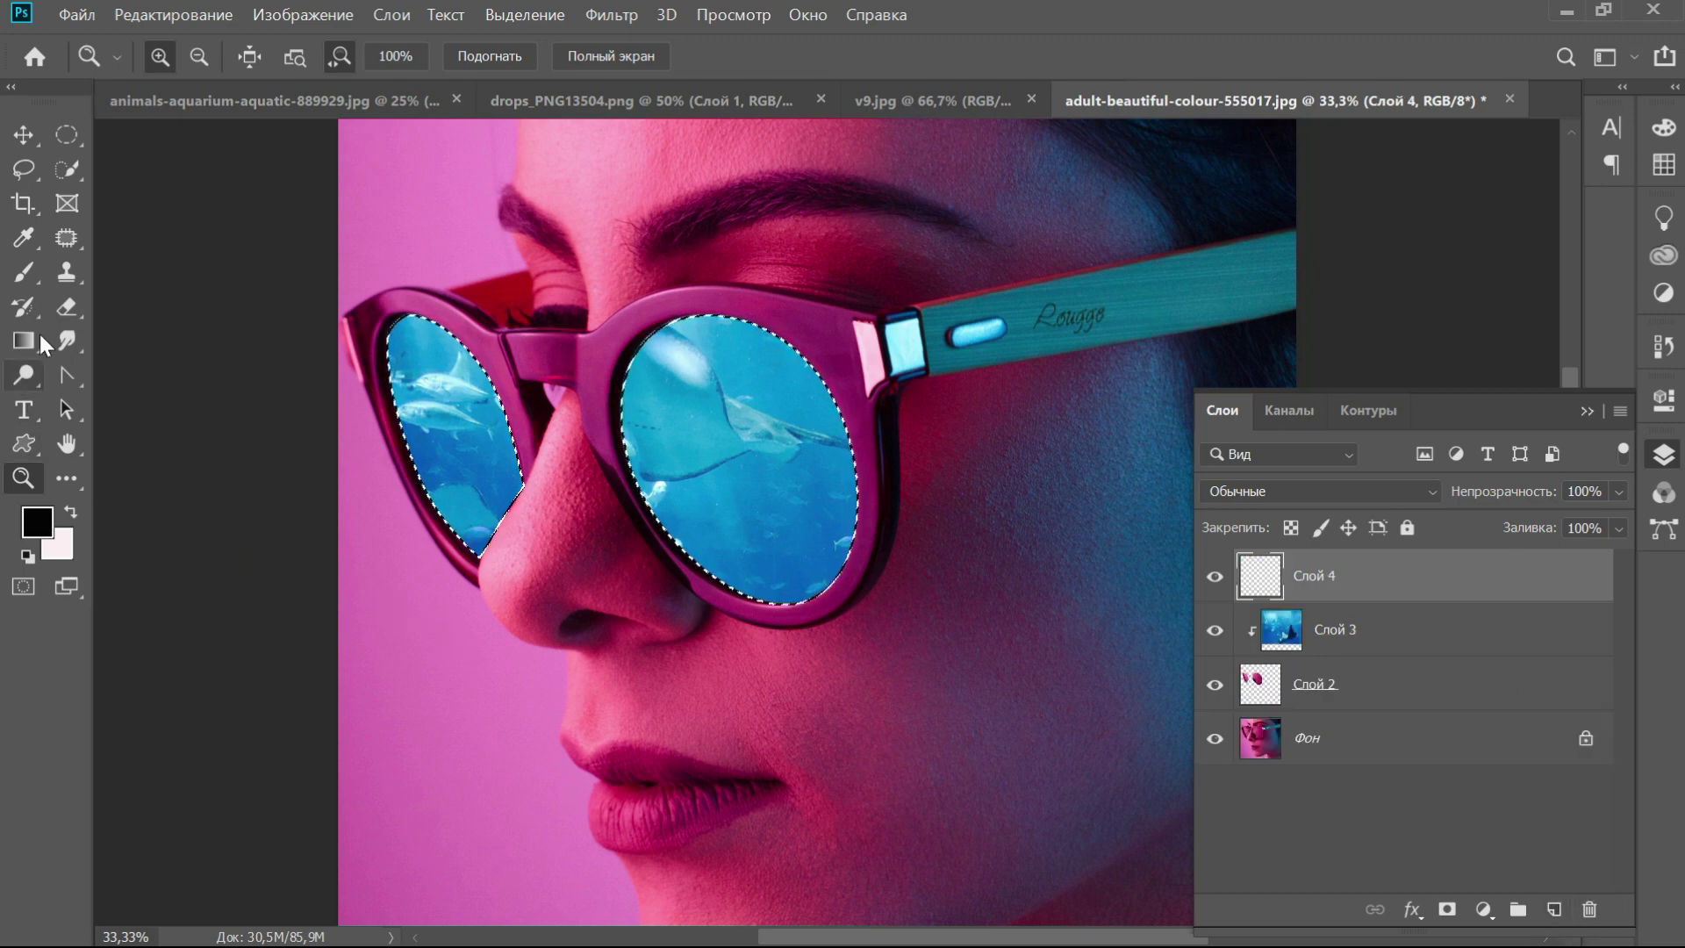
left_click(67, 135)
left_click_drag(667, 310, 662, 425)
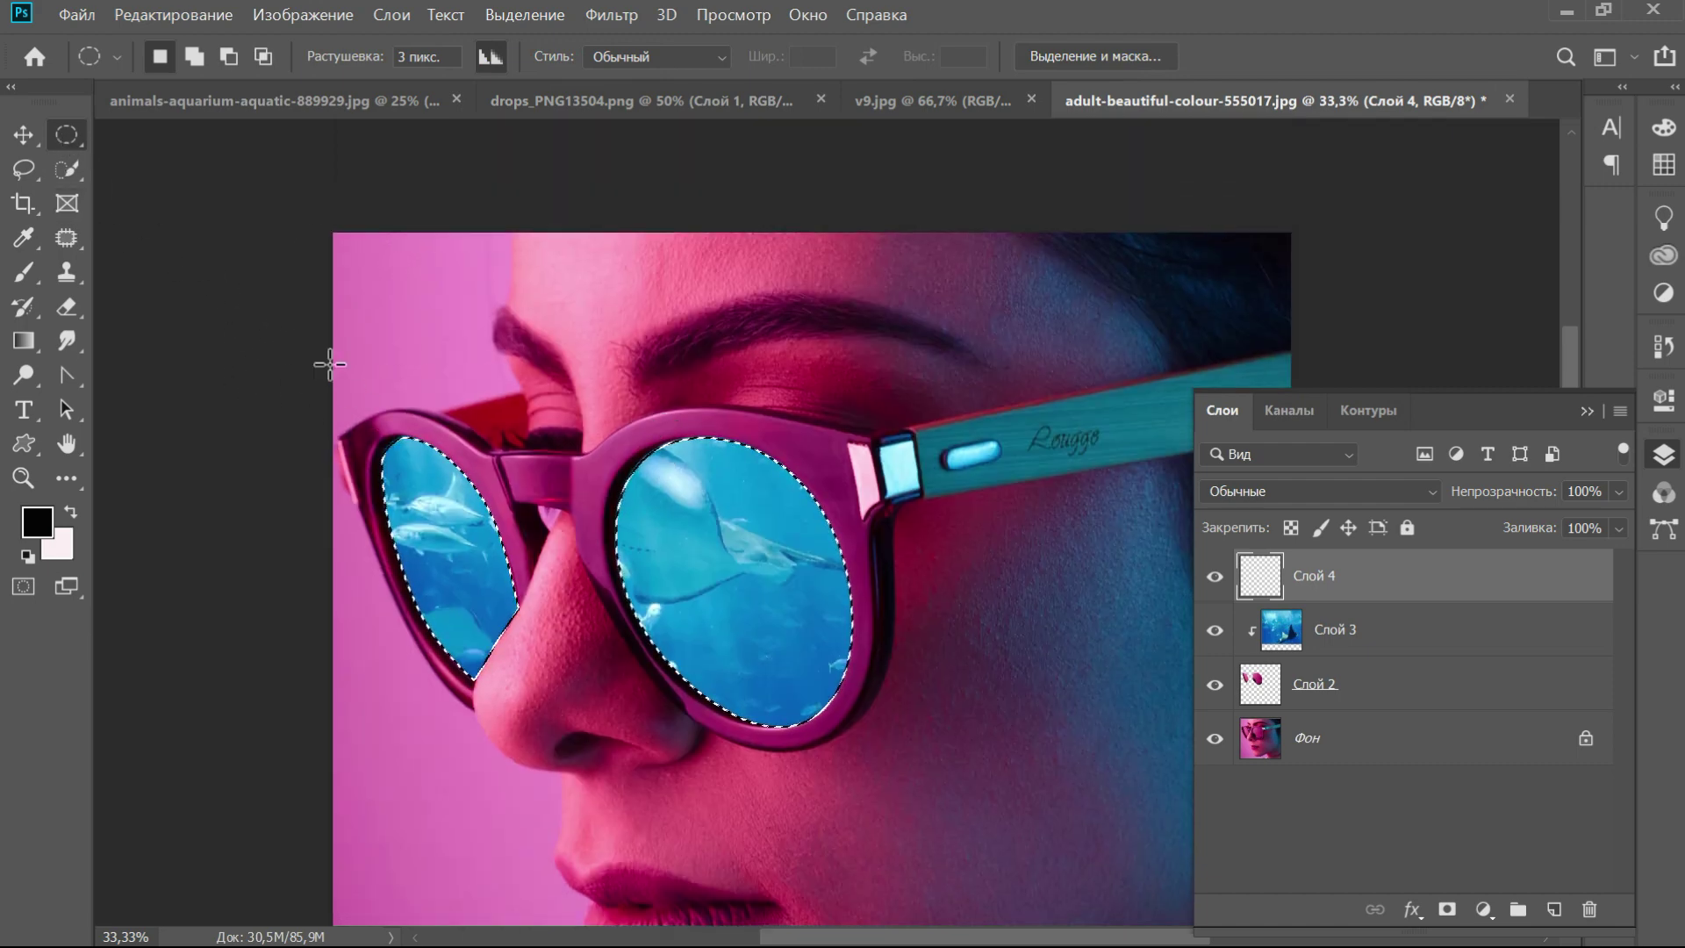
mouse_move(285, 310)
left_mouse_down()
mouse_move(359, 376)
mouse_move(787, 568)
left_mouse_up()
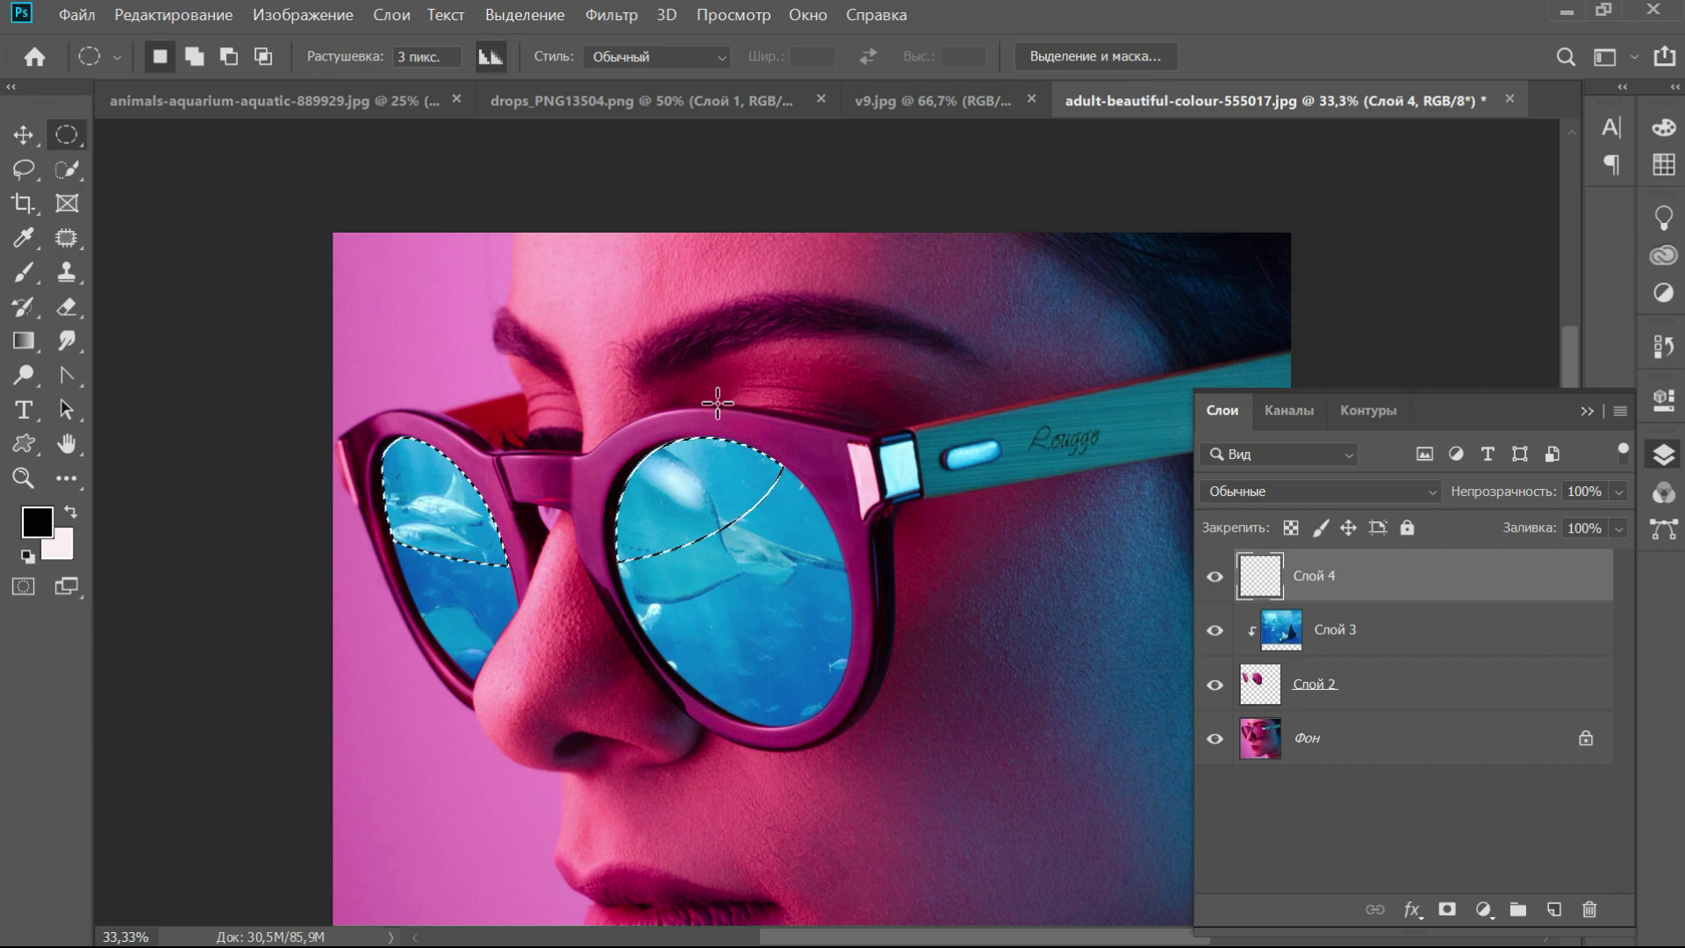
left_click(24, 341)
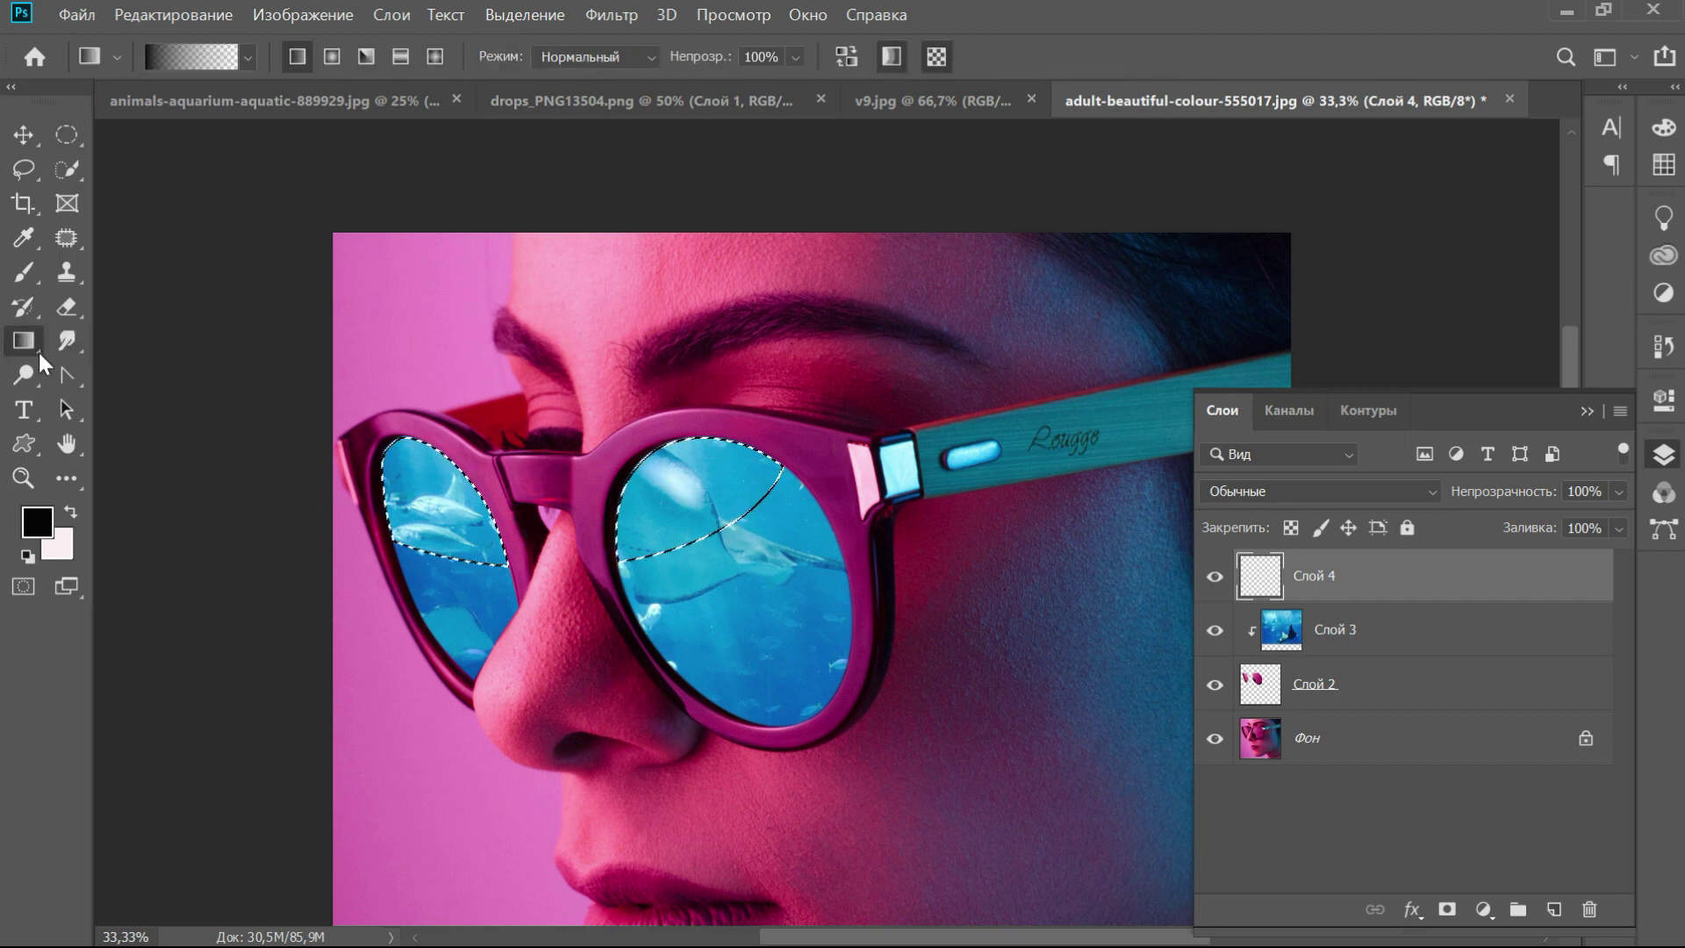
Set a light pink foreground sampled from the image, gradient it across the lens tops, then deselect
left_click(69, 512)
left_click(443, 311)
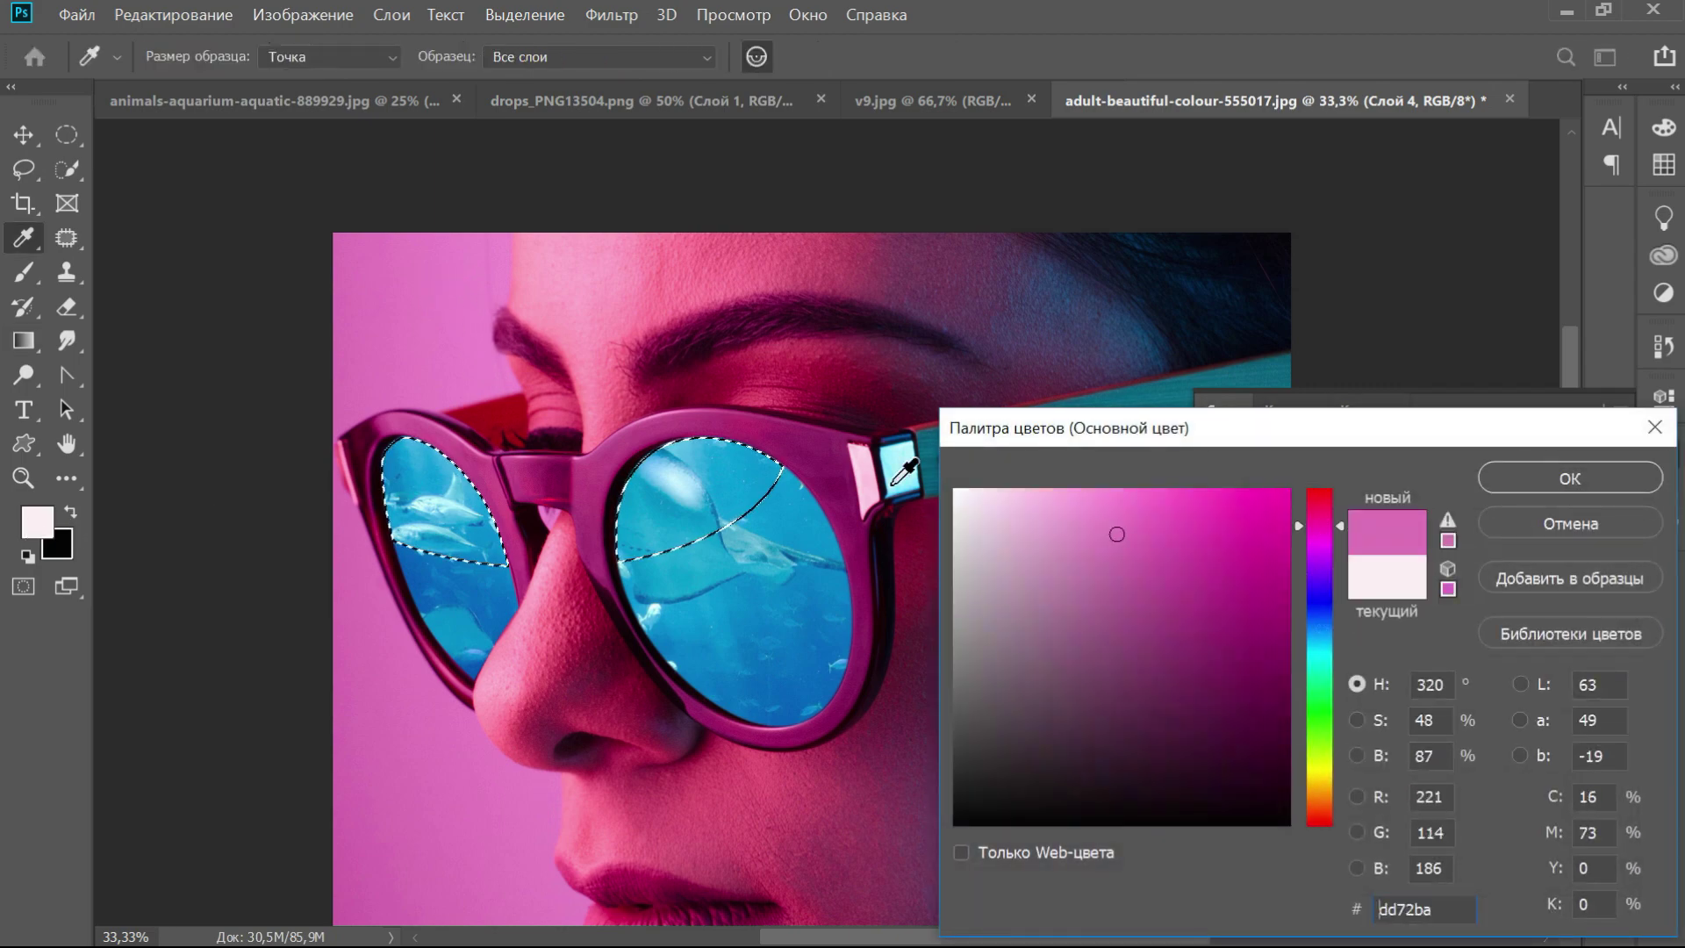
left_click_drag(1005, 514, 1023, 488)
left_click(1570, 478)
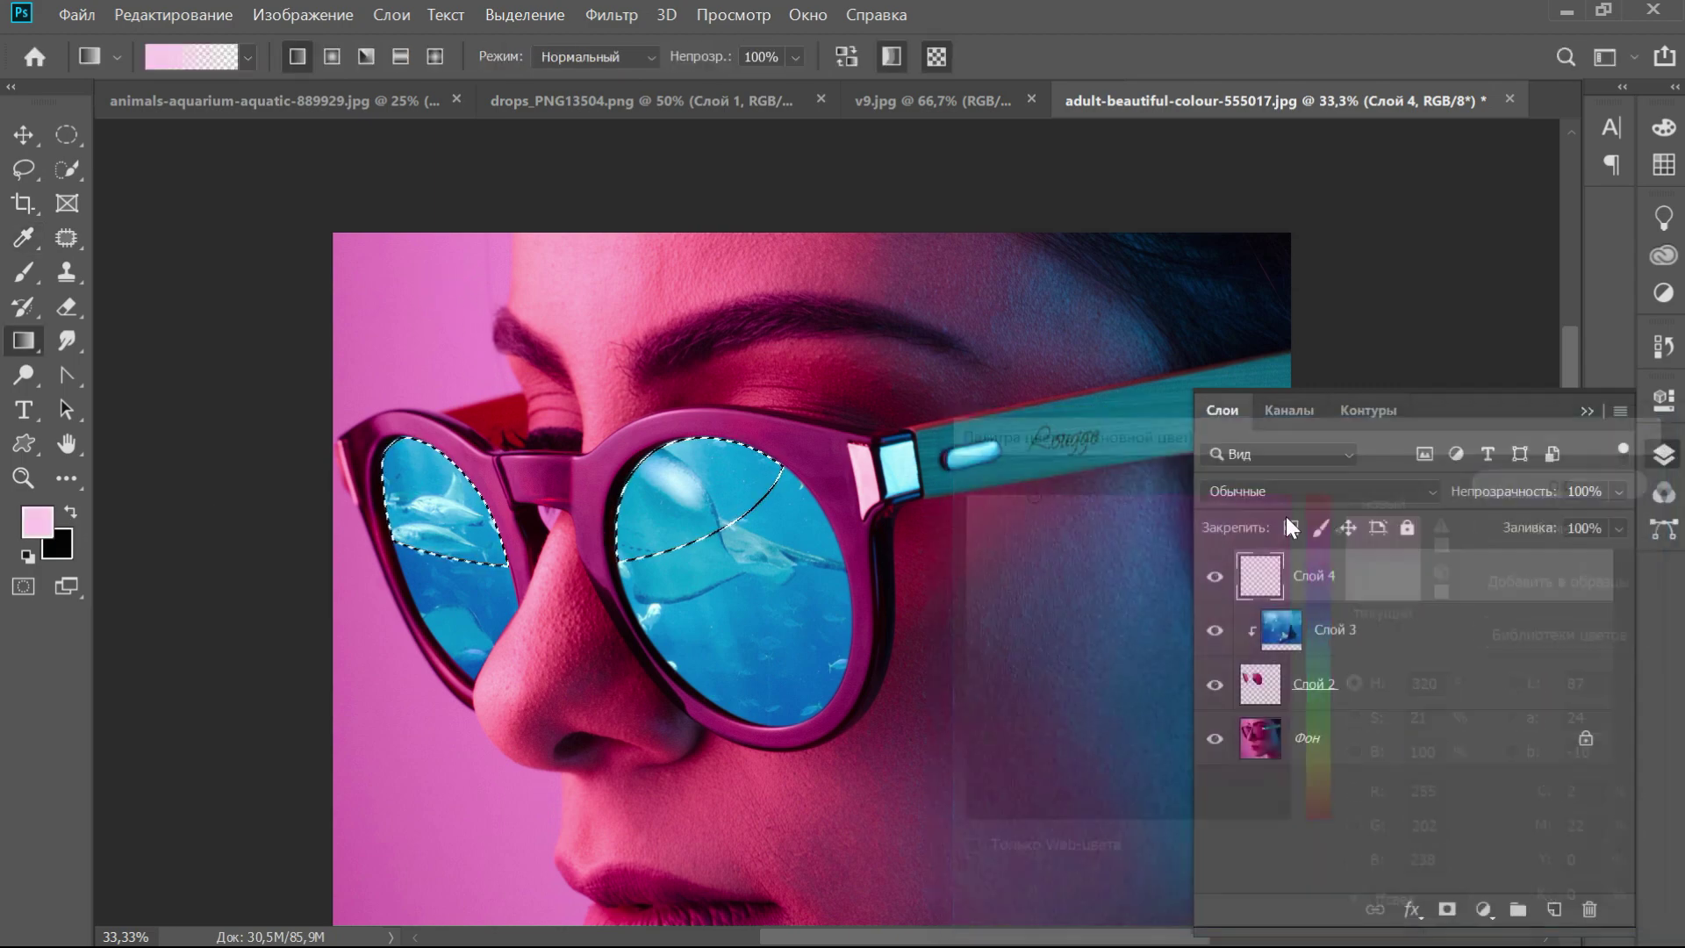
left_click_drag(527, 313, 616, 559)
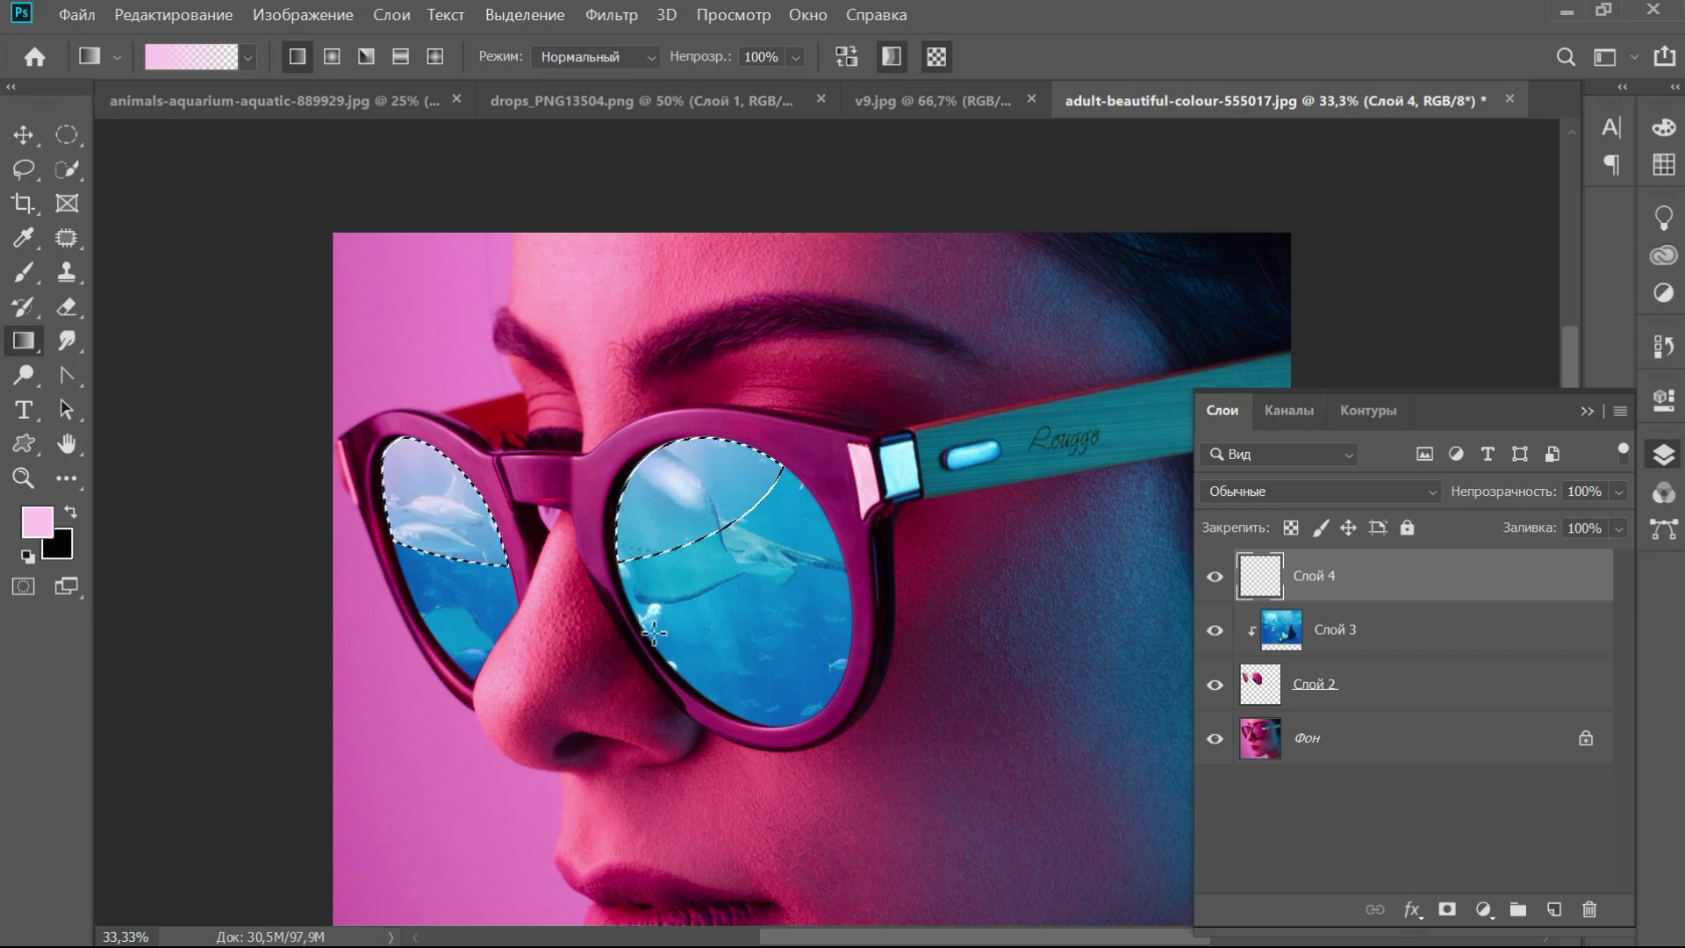
key("ctrl+d")
Compare the pink gradient layer in the full view and lower its opacity to 82%
key("z")
key("ctrl+minus")
left_click(1215, 576)
left_click_drag(1619, 492, 1588, 539)
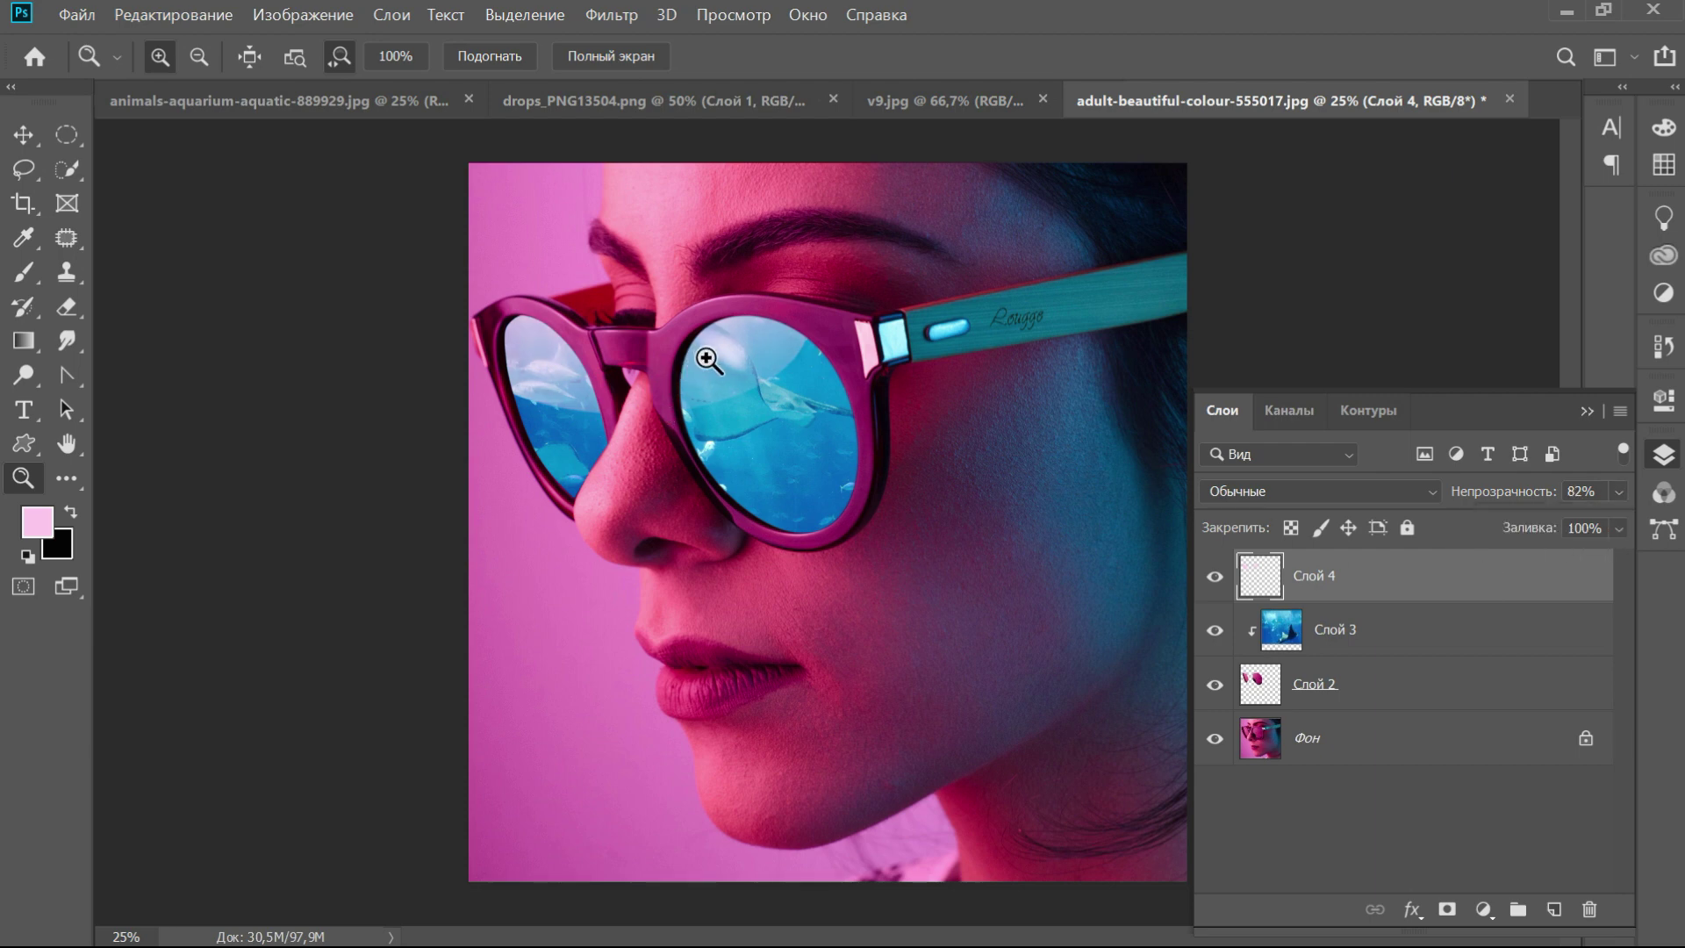
left_click(715, 378)
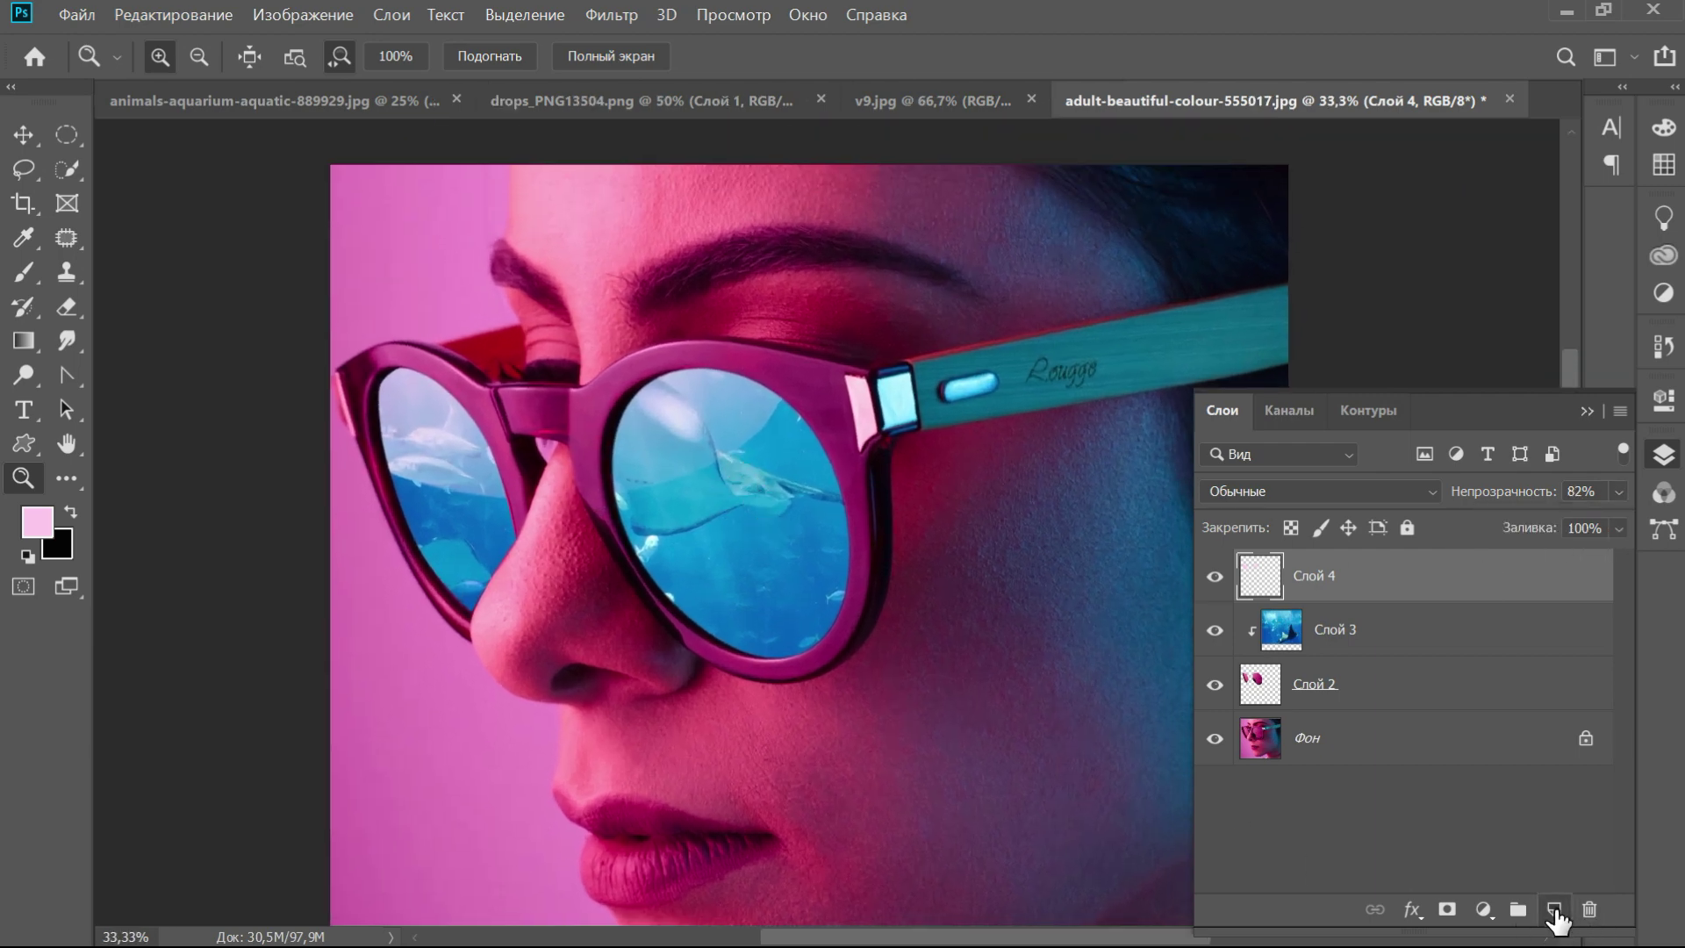
On new layer Слой 5, paint a soft 1800 px pink glow over the glasses, blended in Перекрытие (Overlay)
left_click(1554, 909)
left_click(24, 274)
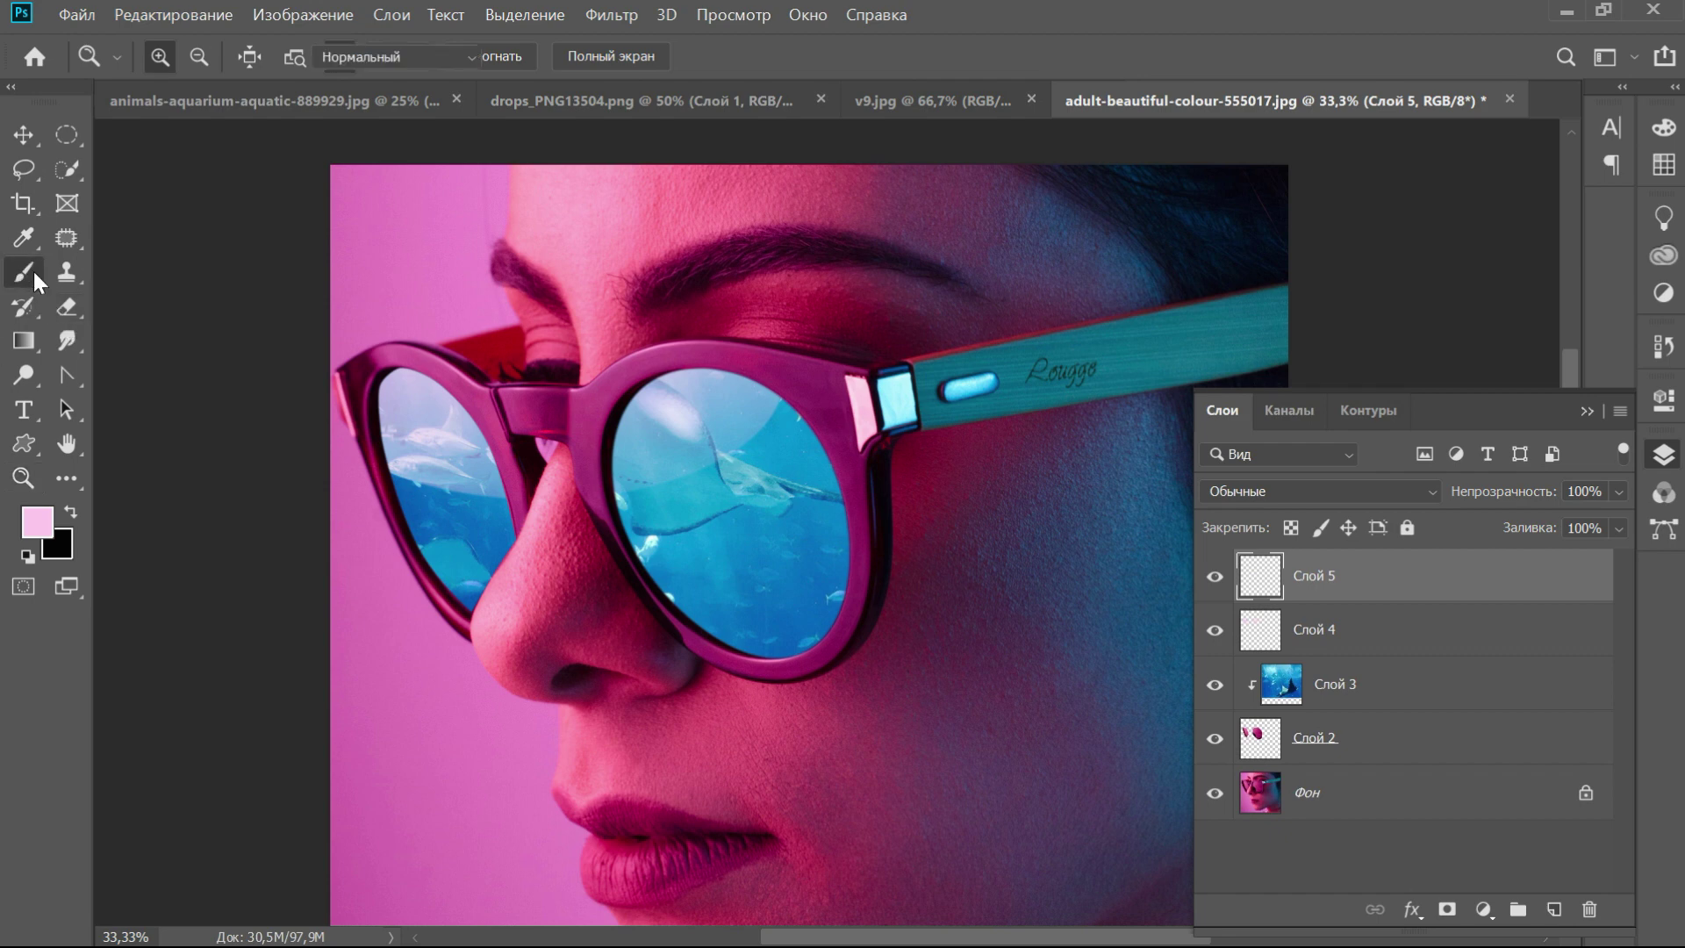
key("bracketright")
key("bracketright")
key("bracketright")
key("bracketright")
key("bracketright")
key("bracketright")
key("bracketright")
key("bracketright")
key("bracketright")
left_click_drag(921, 610, 872, 508)
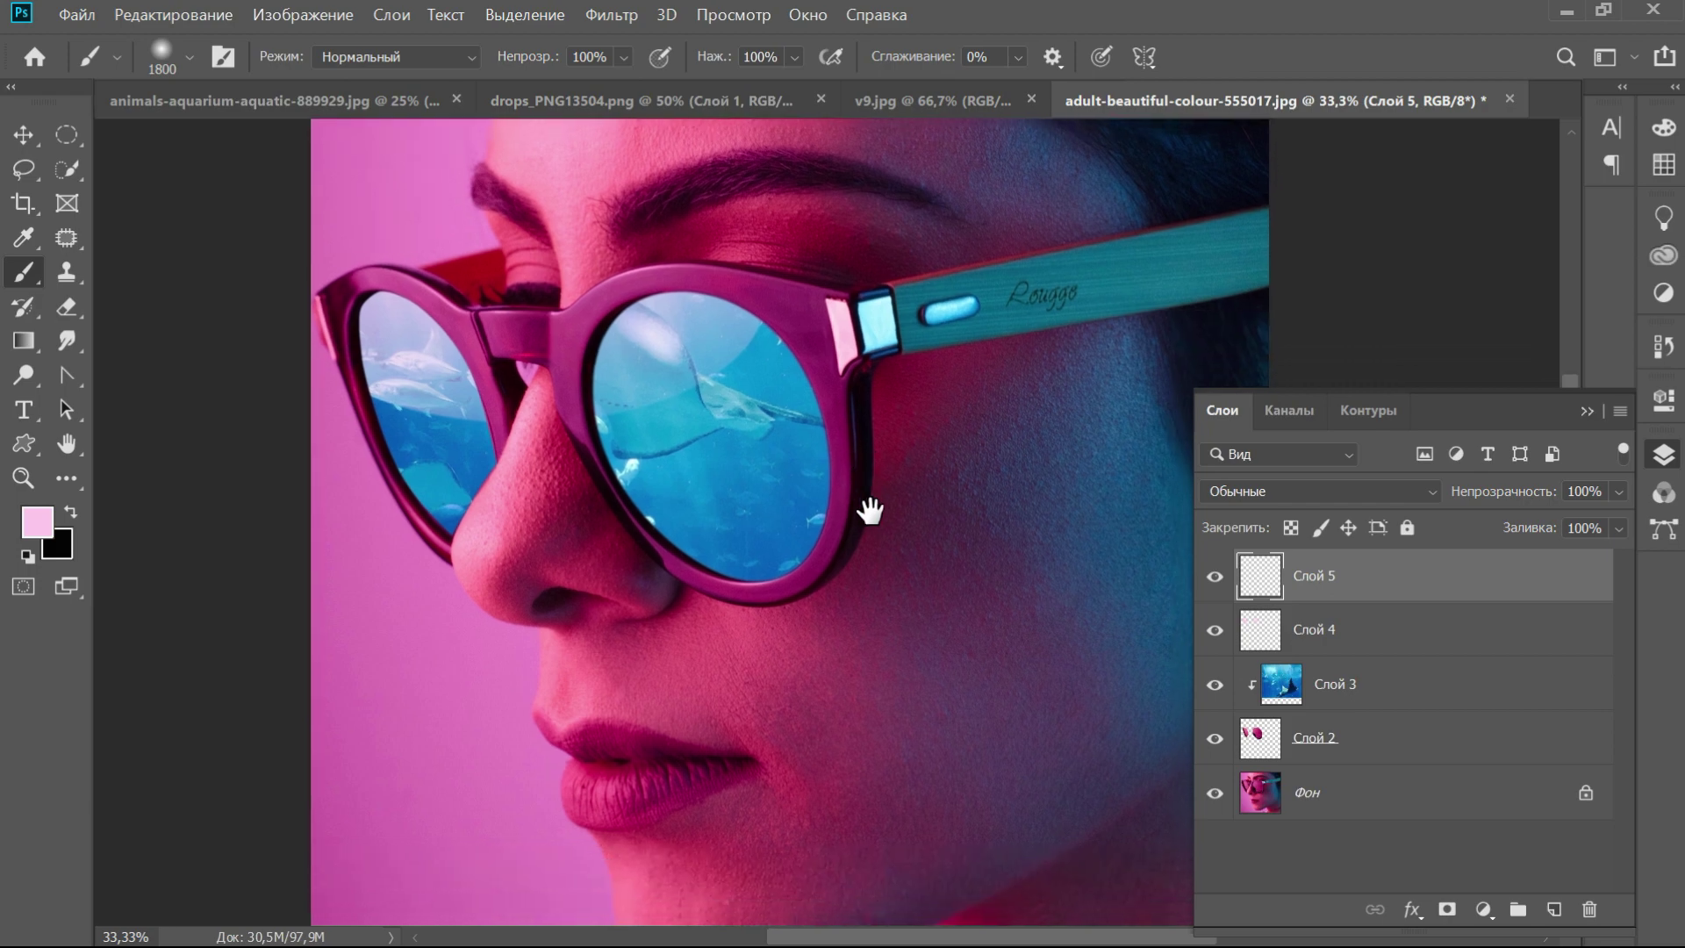
left_click_drag(773, 597, 597, 428)
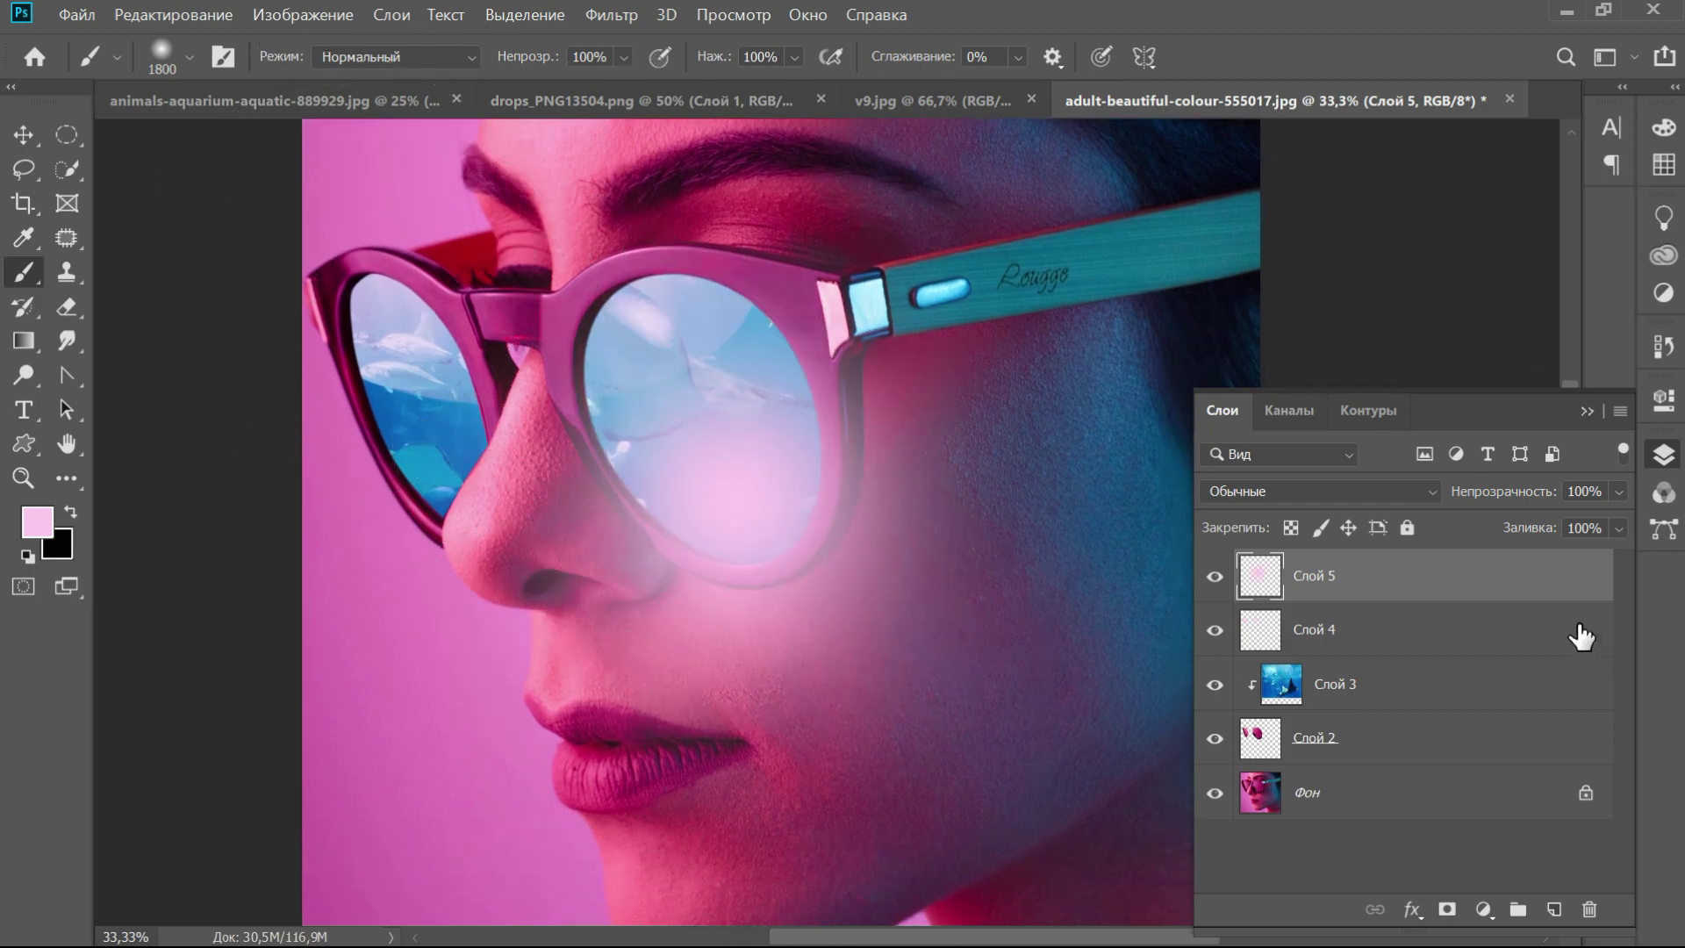
left_click(1426, 492)
left_click(1336, 604)
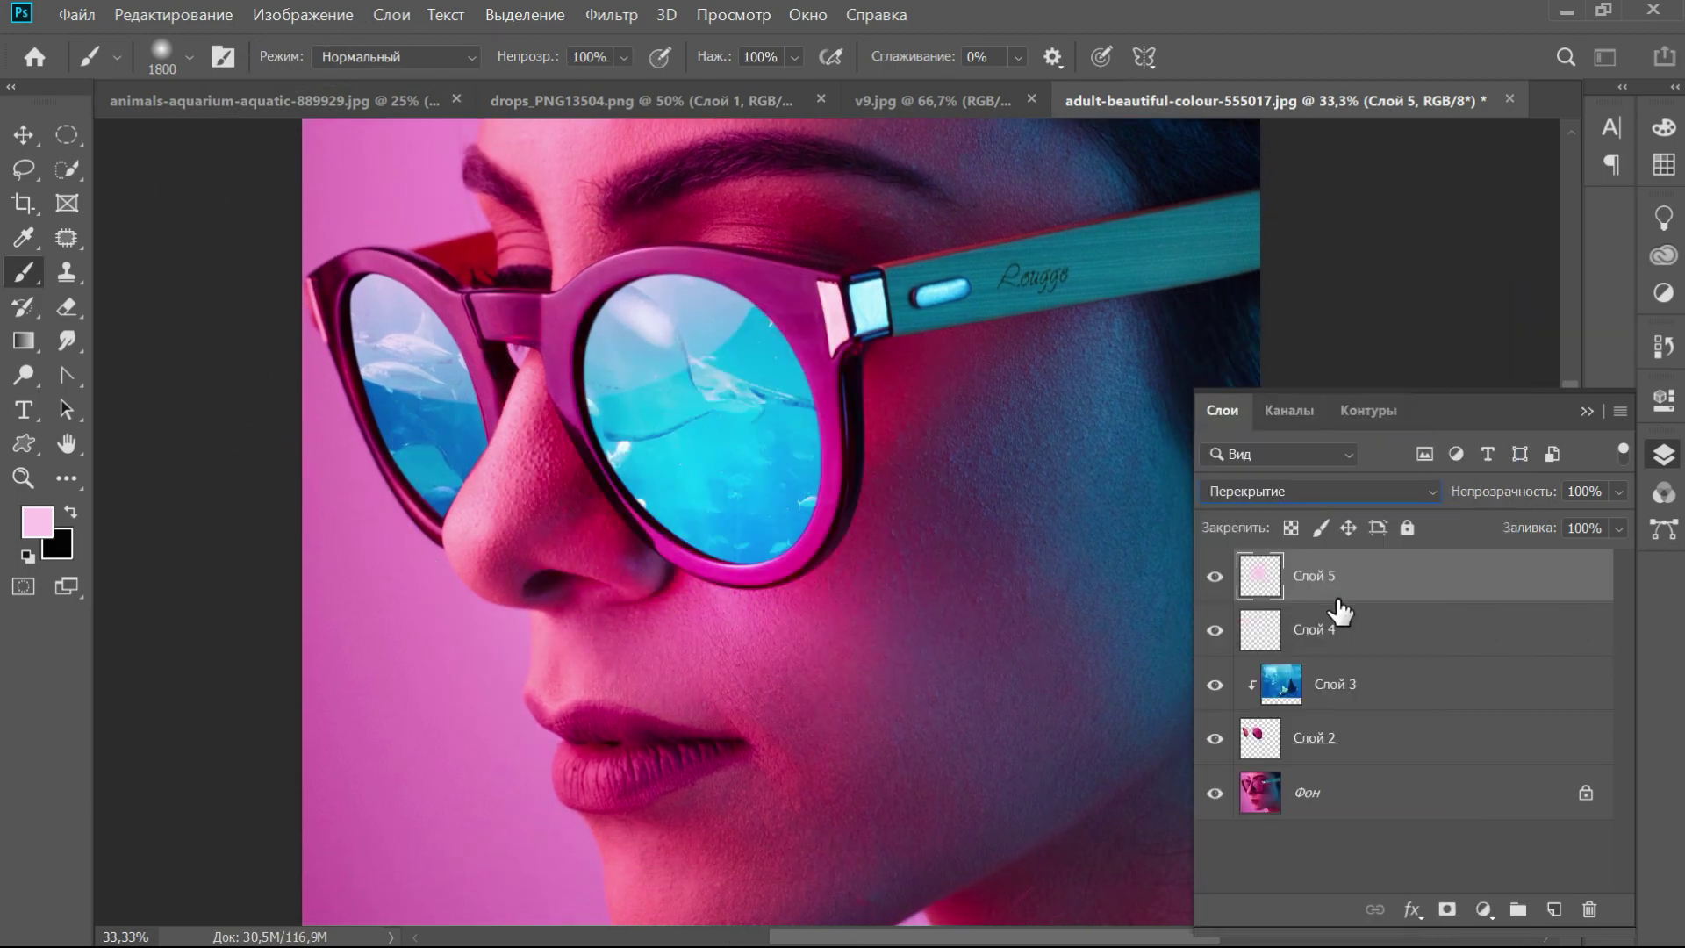
Alt-drag the Слой 5 glow into two copies, Слой 5 копия and копия 2, placed lower toward the chin
left_click(23, 134)
mouse_move(782, 372)
left_mouse_down()
mouse_move(701, 729)
mouse_move(988, 560)
left_mouse_up()
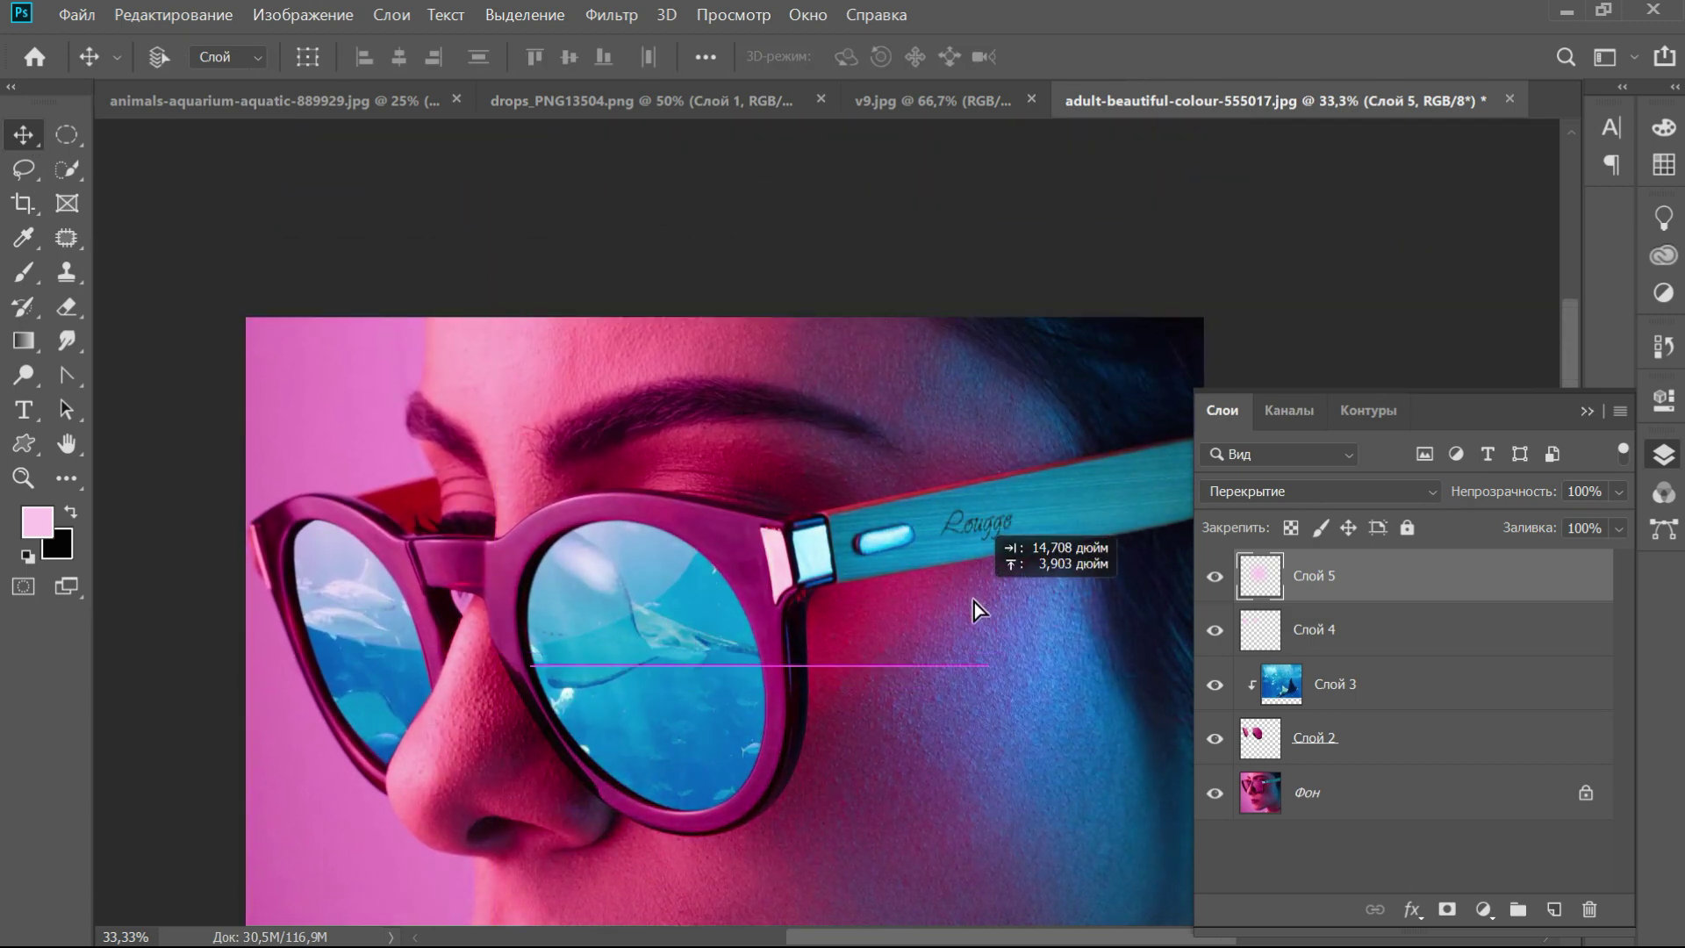
left_click_drag(988, 561, 969, 599)
scroll(983, 762, "down", 3)
left_click_drag(983, 762, 932, 583)
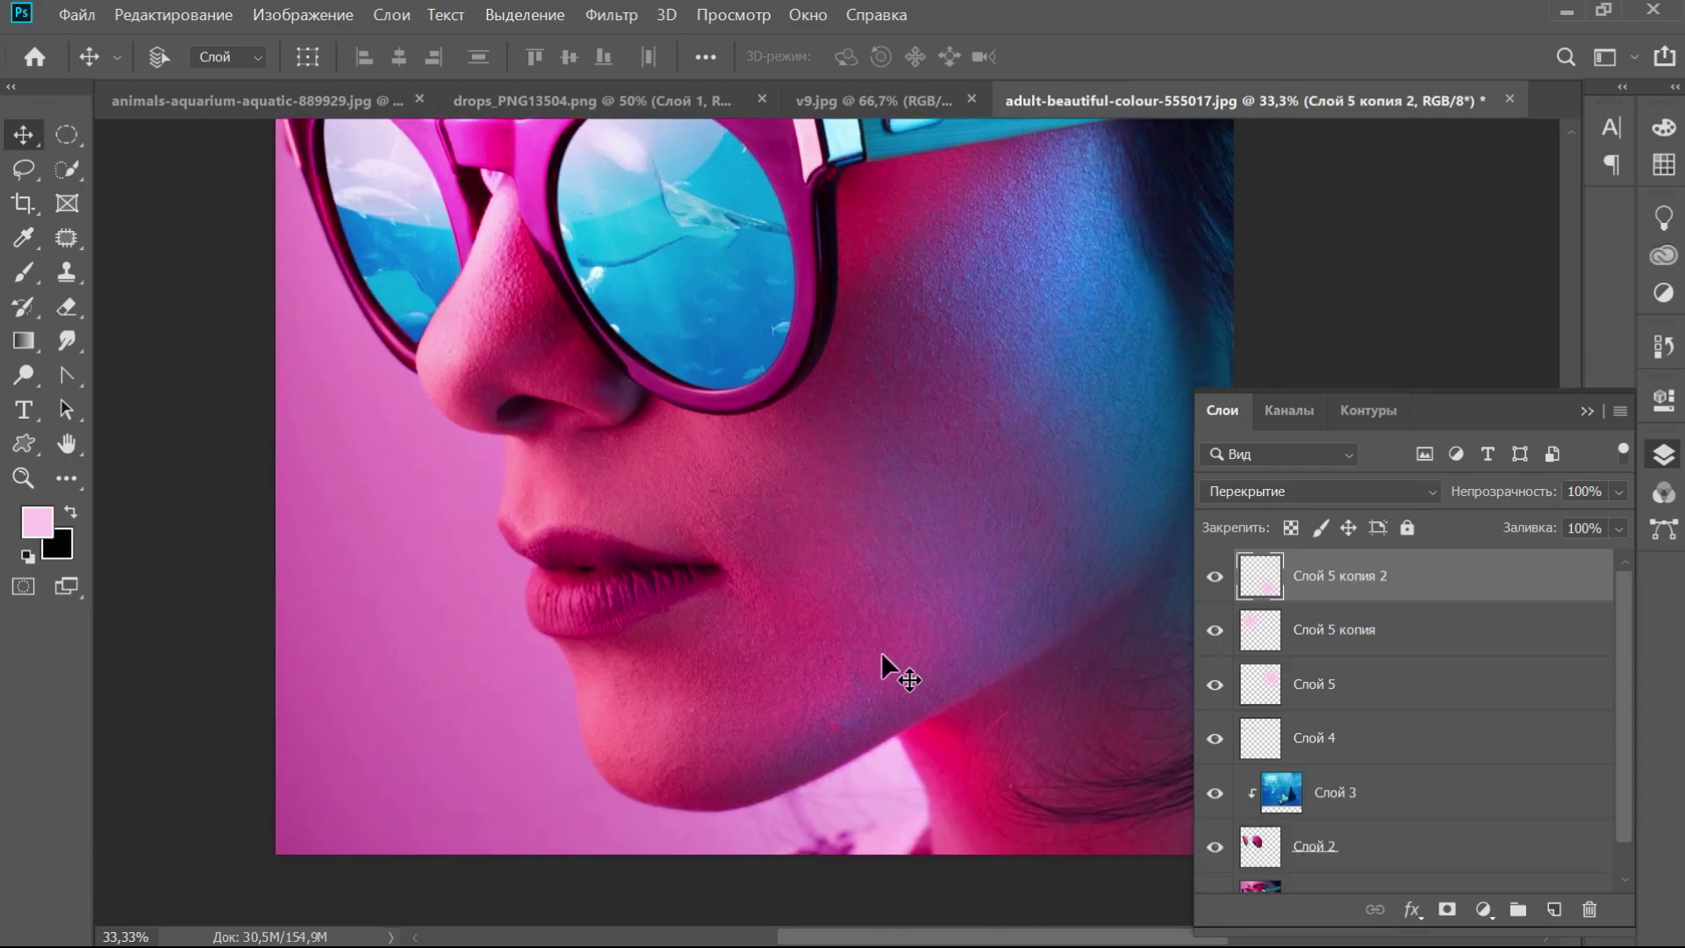
left_click_drag(884, 670, 860, 682)
left_click(22, 477)
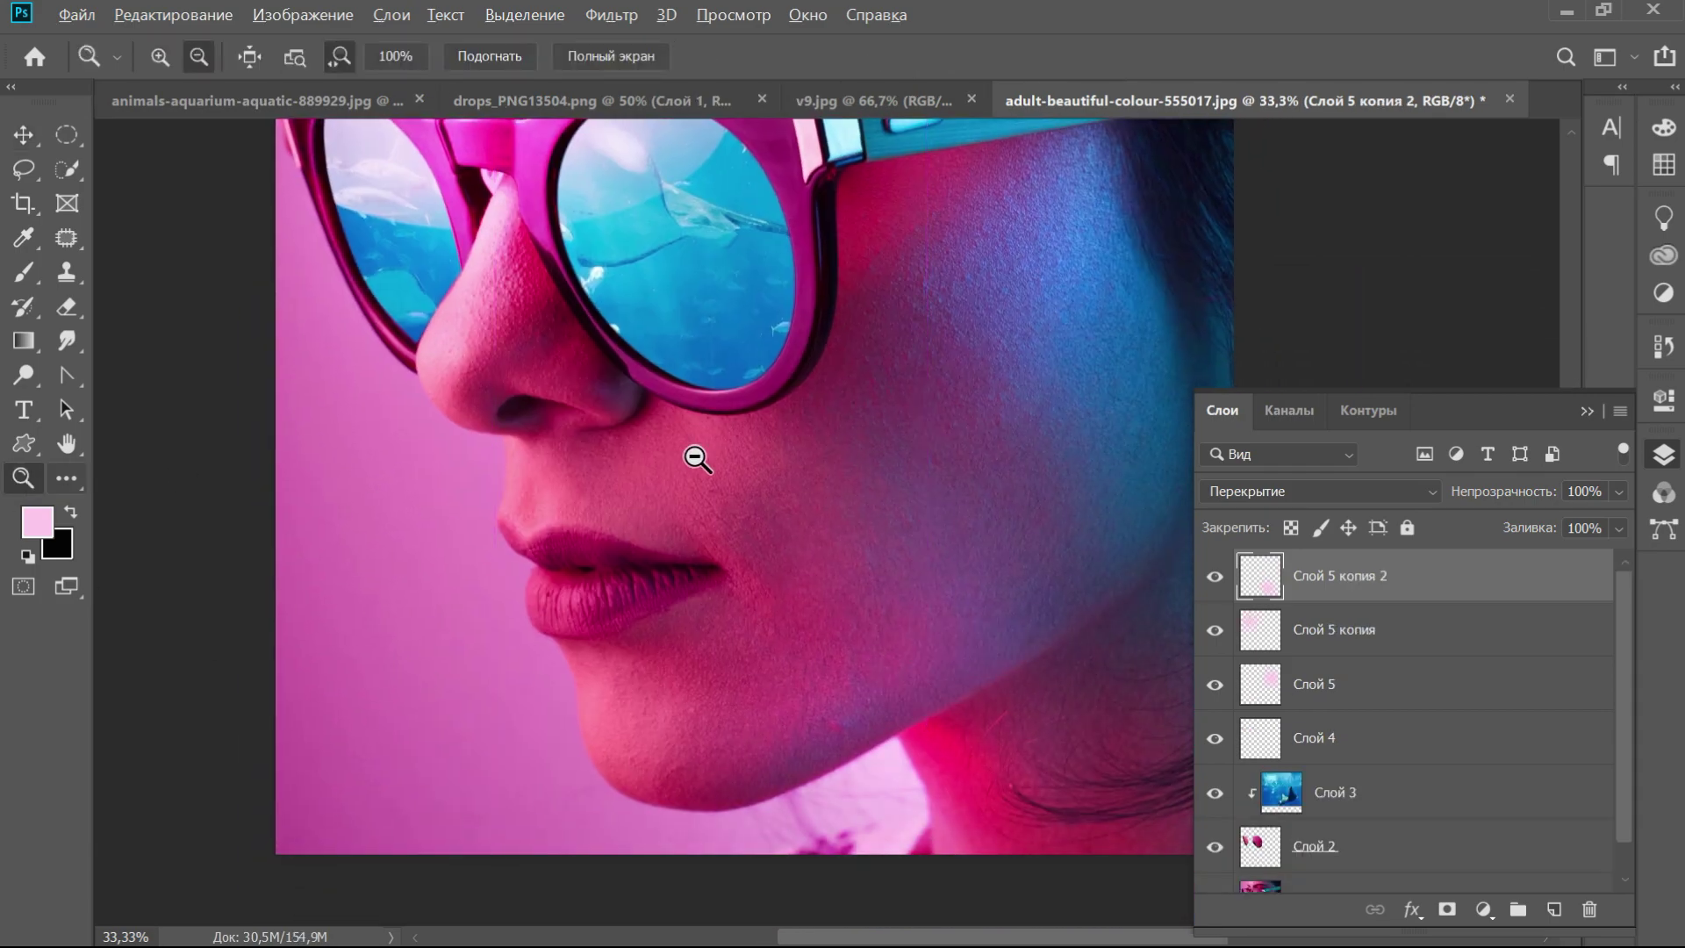
left_click(676, 459, "alt")
left_click_drag(807, 478, 696, 576)
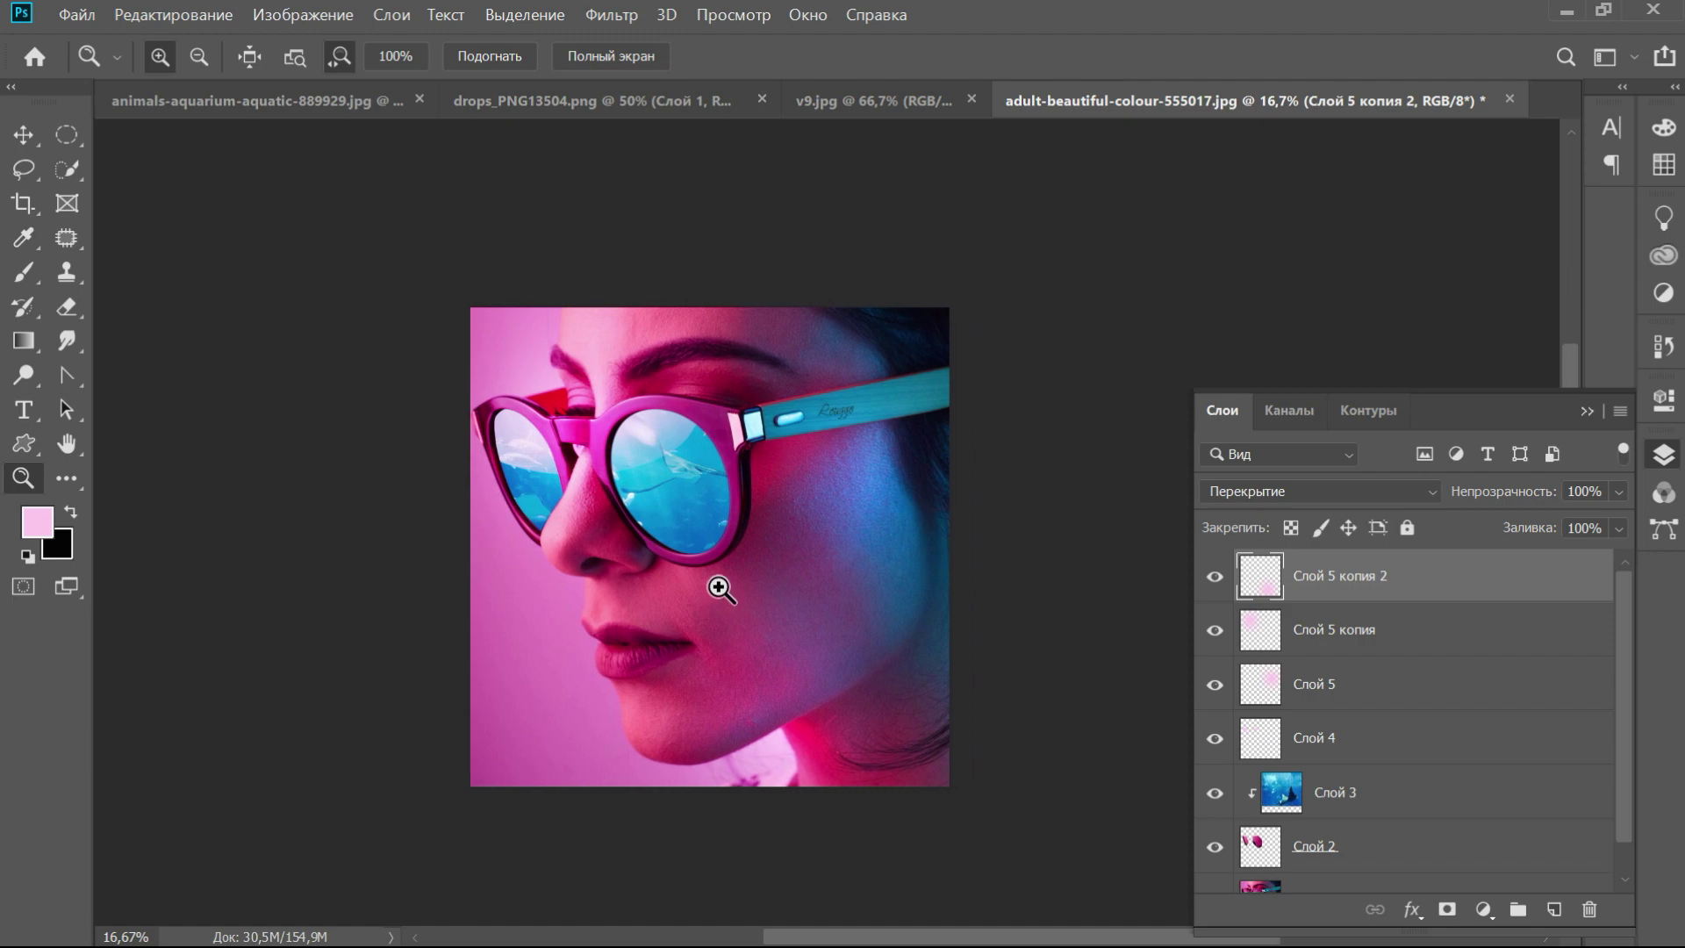
left_click(714, 582)
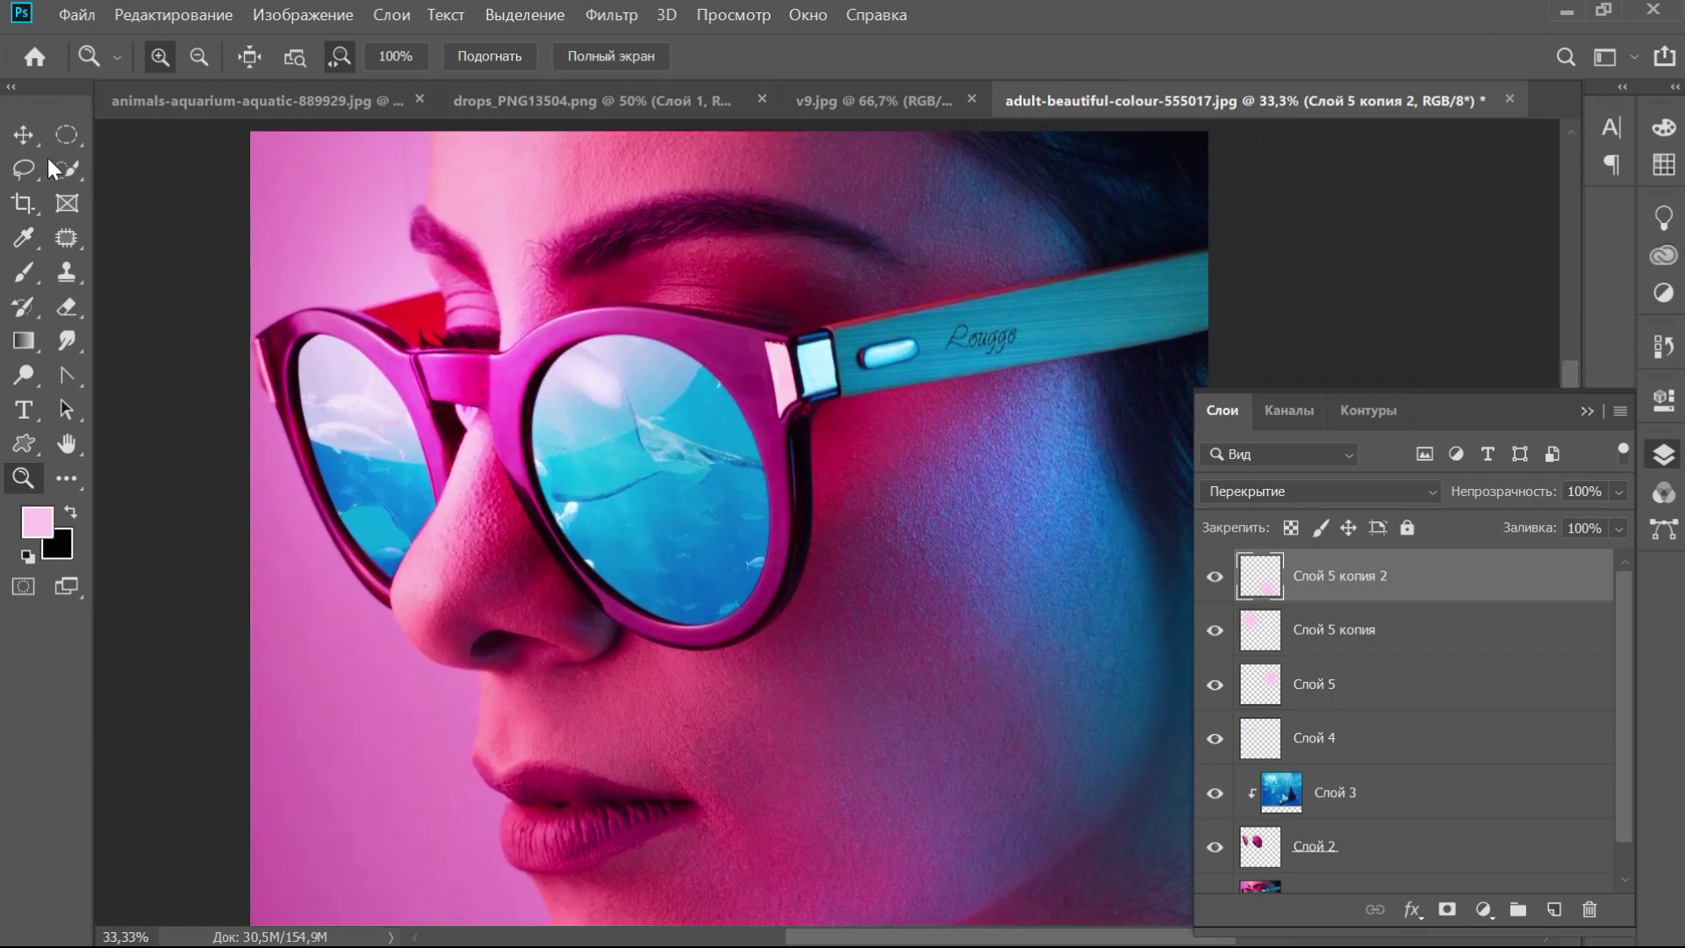
key("v")
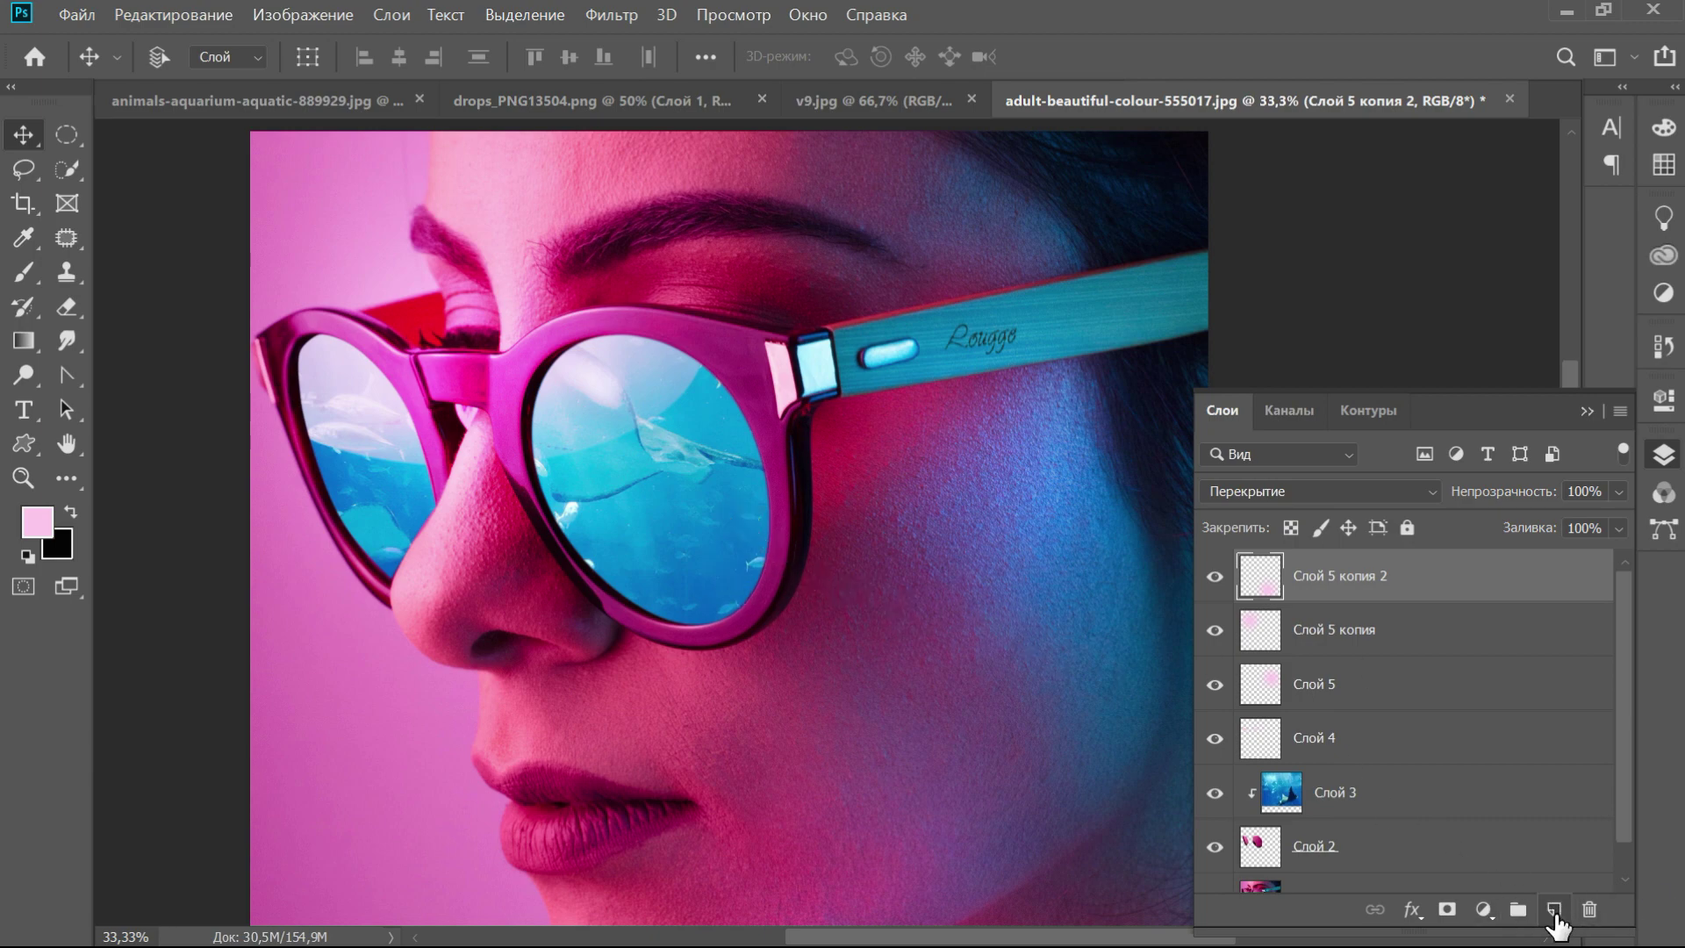
Add layer Слой 6 and sample a pale colour from the lens as the foreground
left_click(1555, 913)
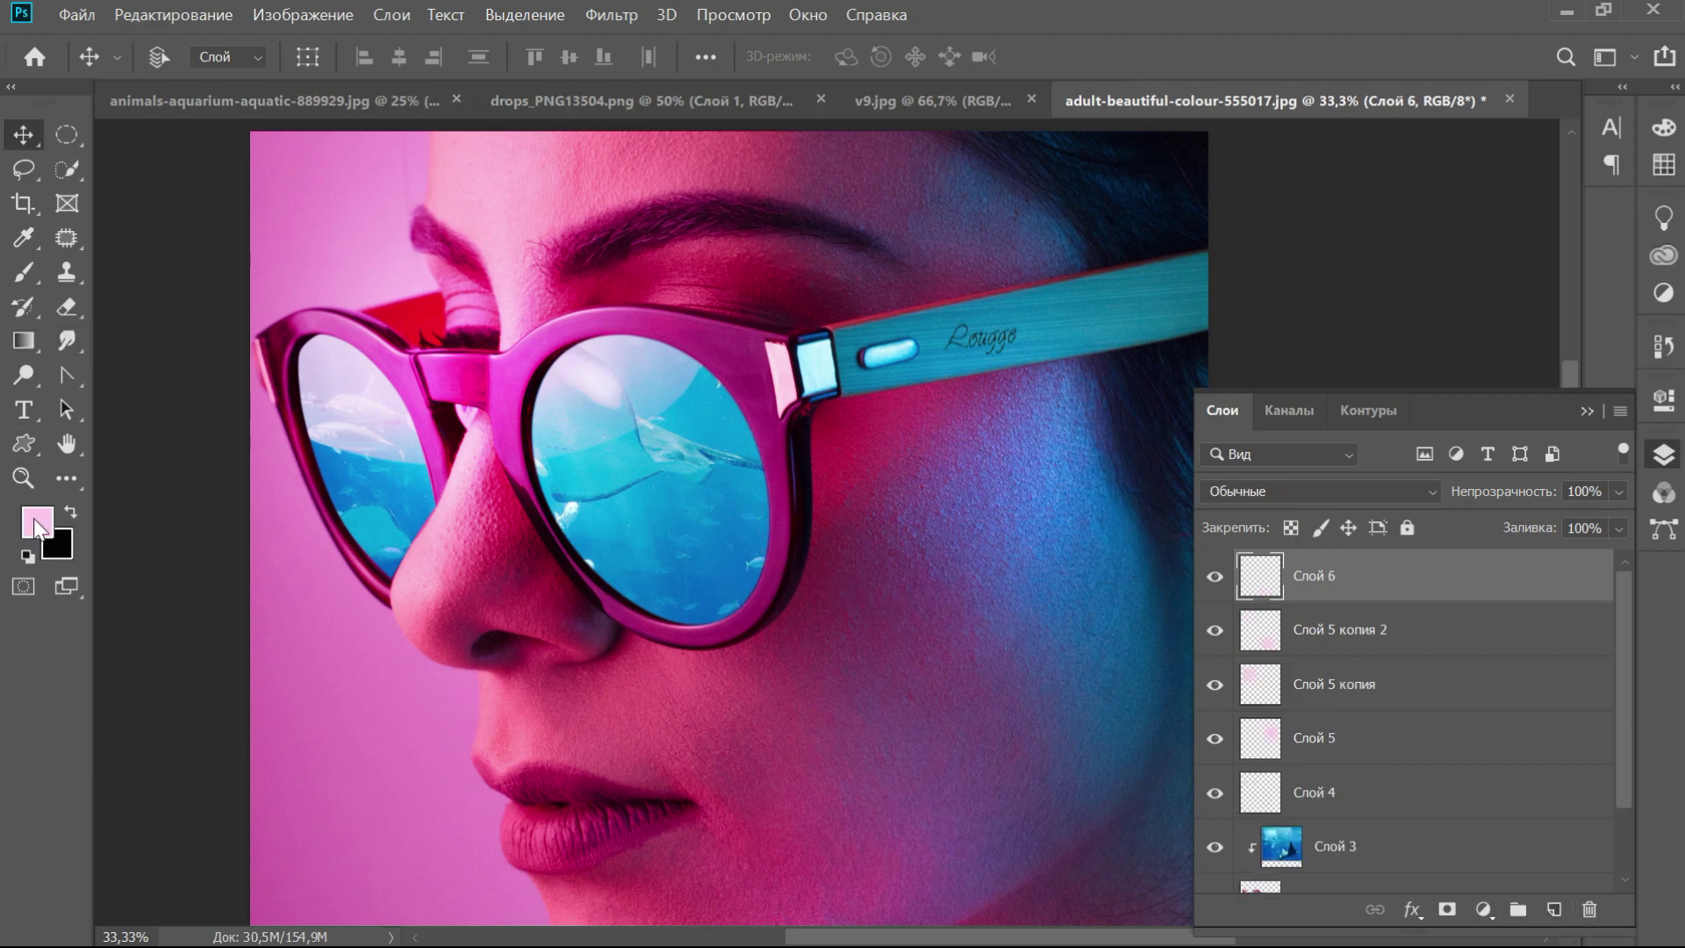
left_click(35, 522)
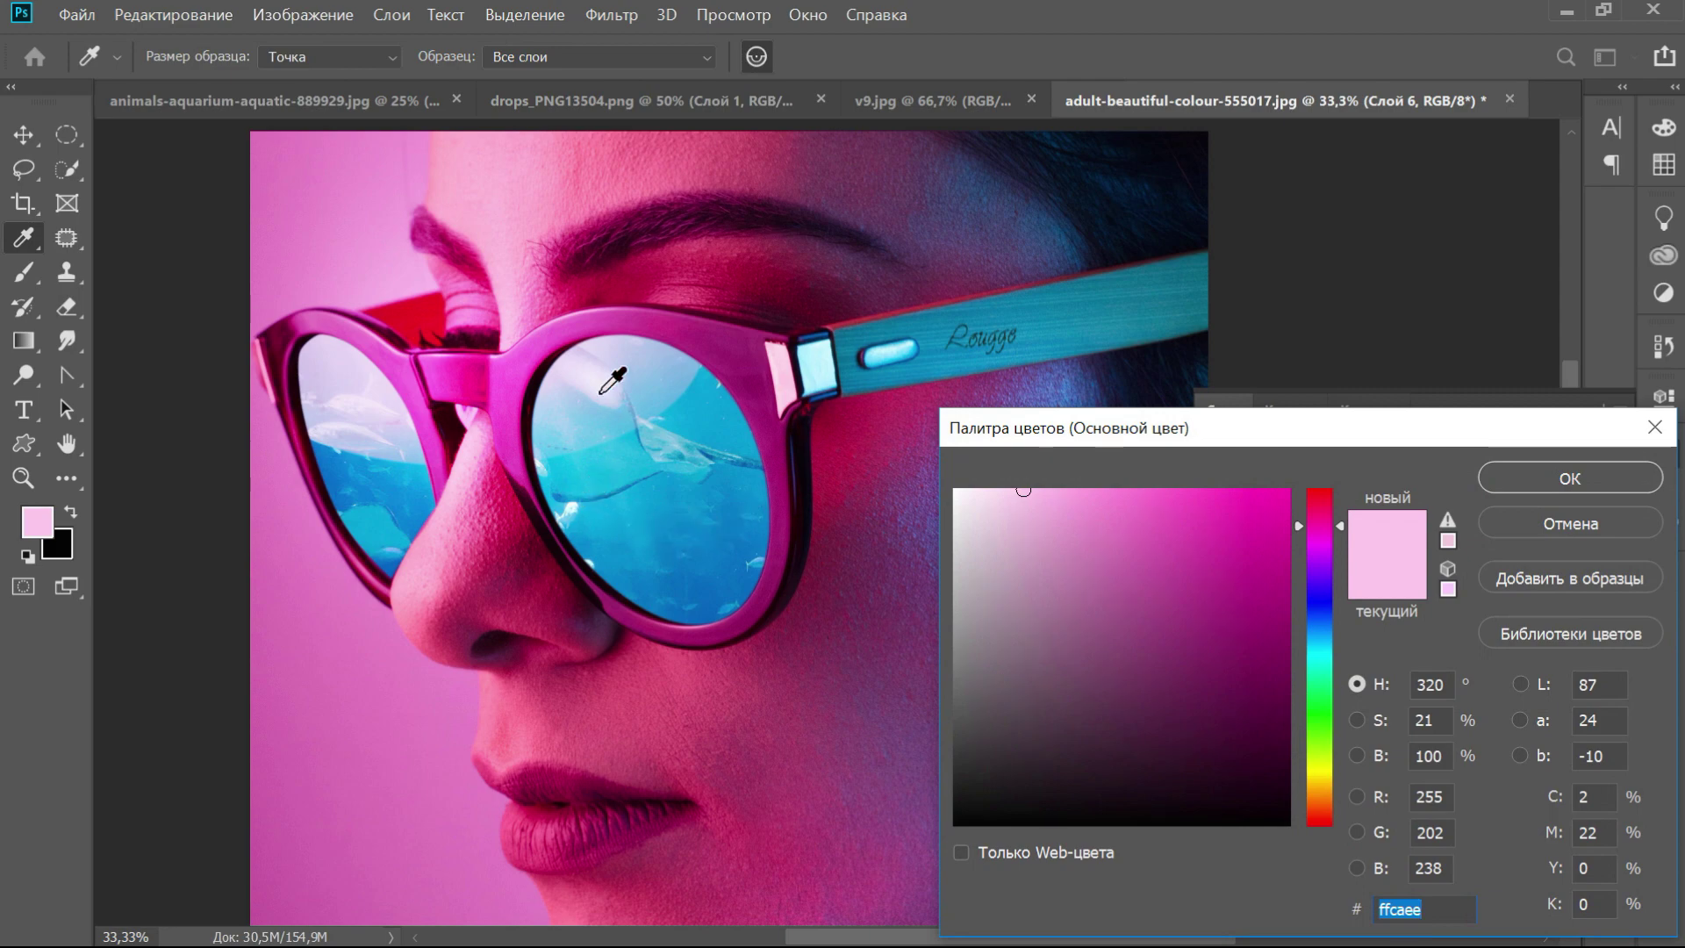
left_click(601, 393)
left_click(1538, 487)
key("v")
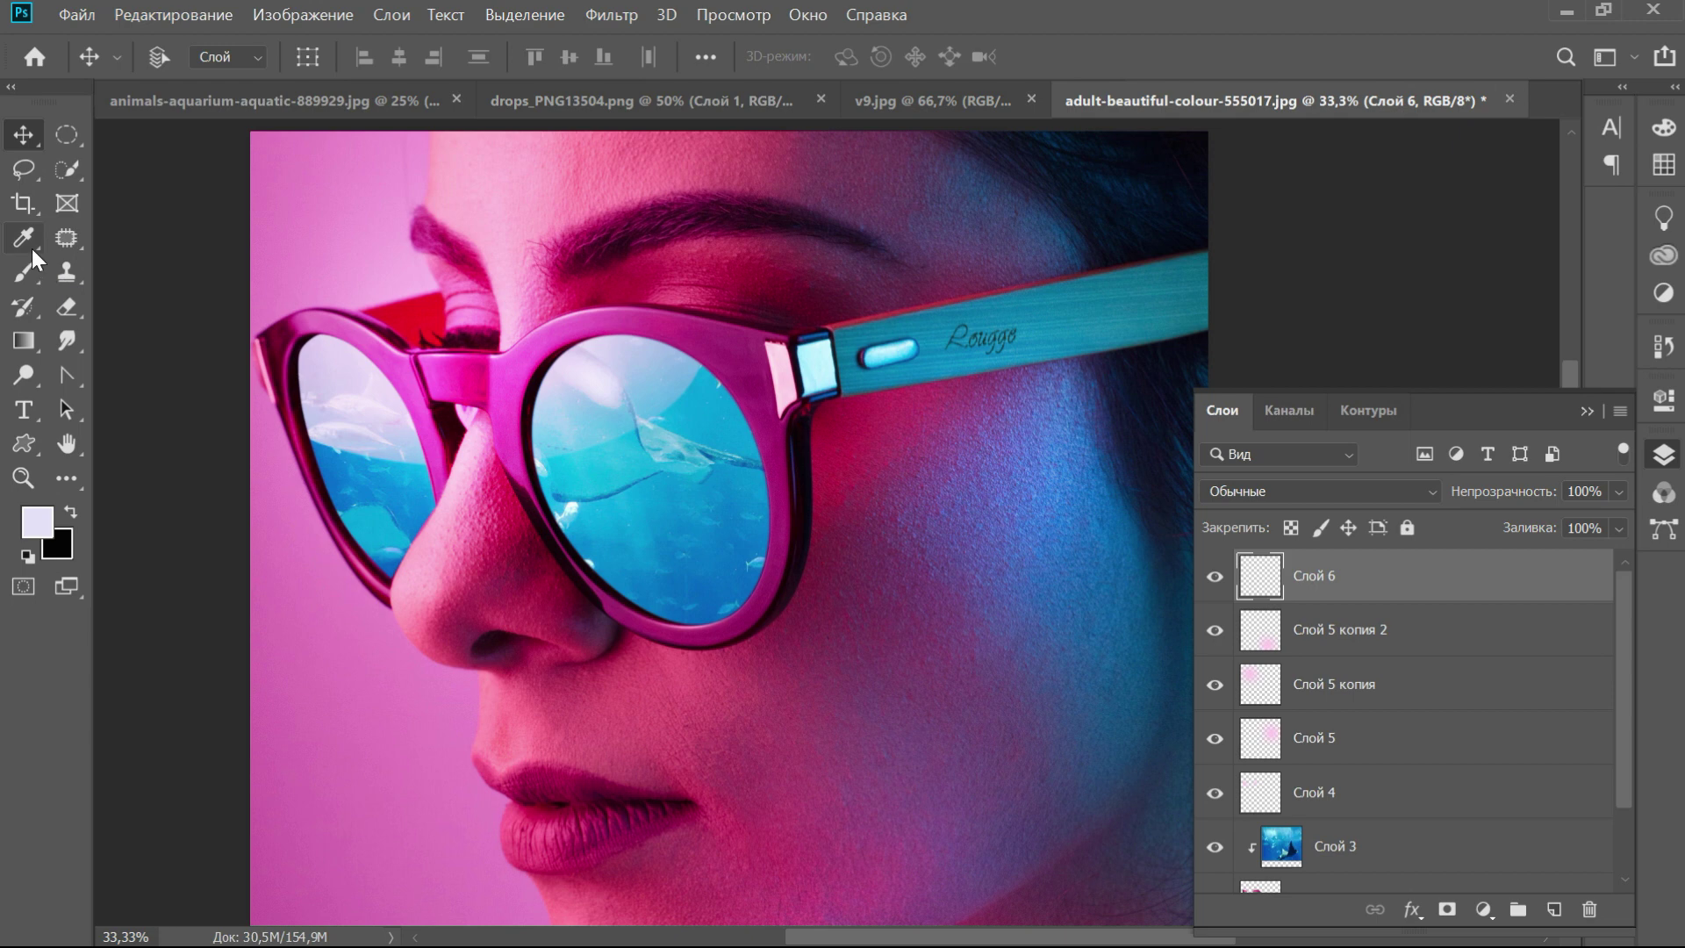
Choose the 1116 crack brush from the Cracks_01 brush presets
left_click(24, 272)
left_click(189, 60)
scroll(321, 372, "down", 2)
scroll(321, 412, "down", 8)
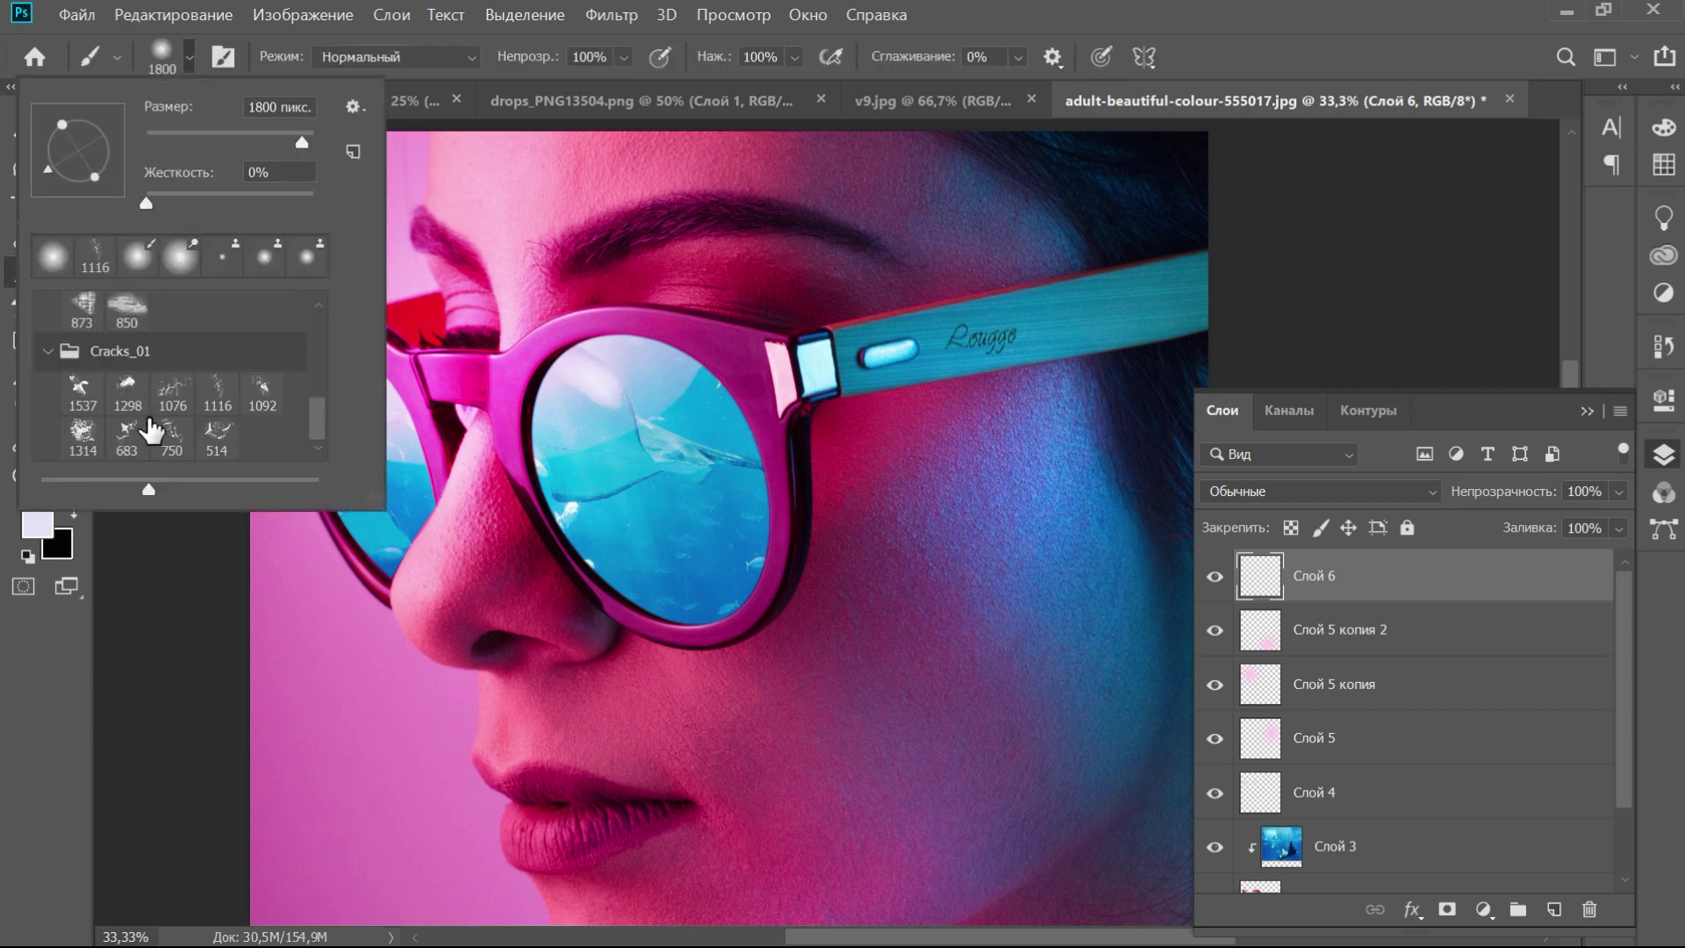
left_click(172, 391)
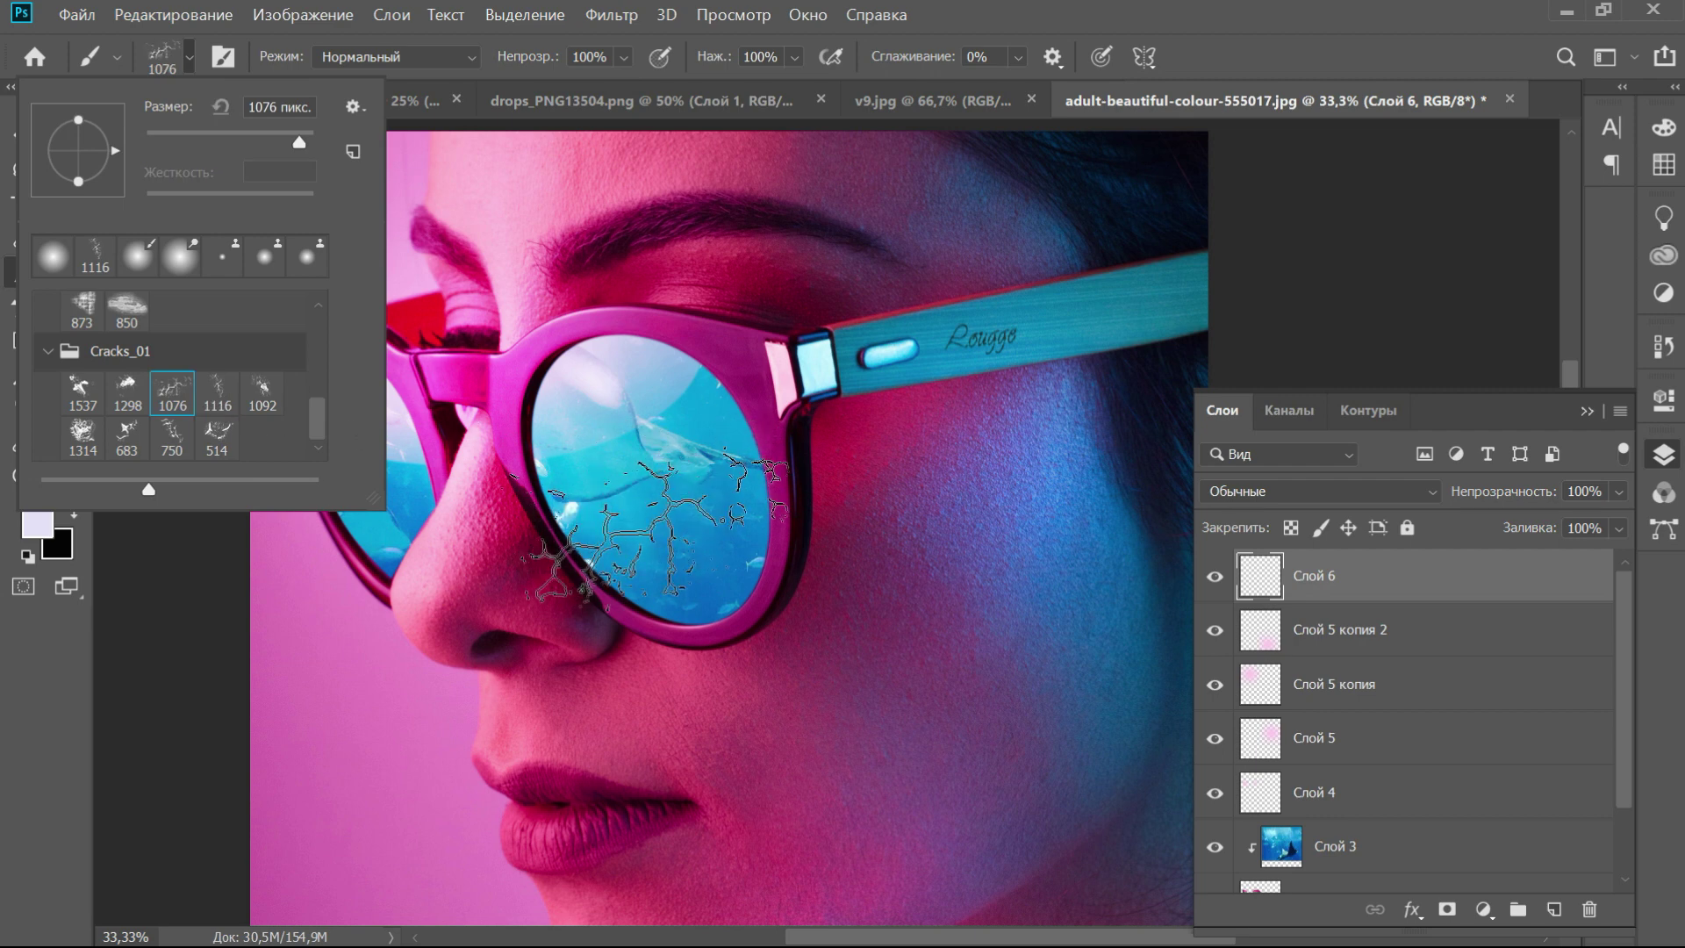
left_click(218, 390)
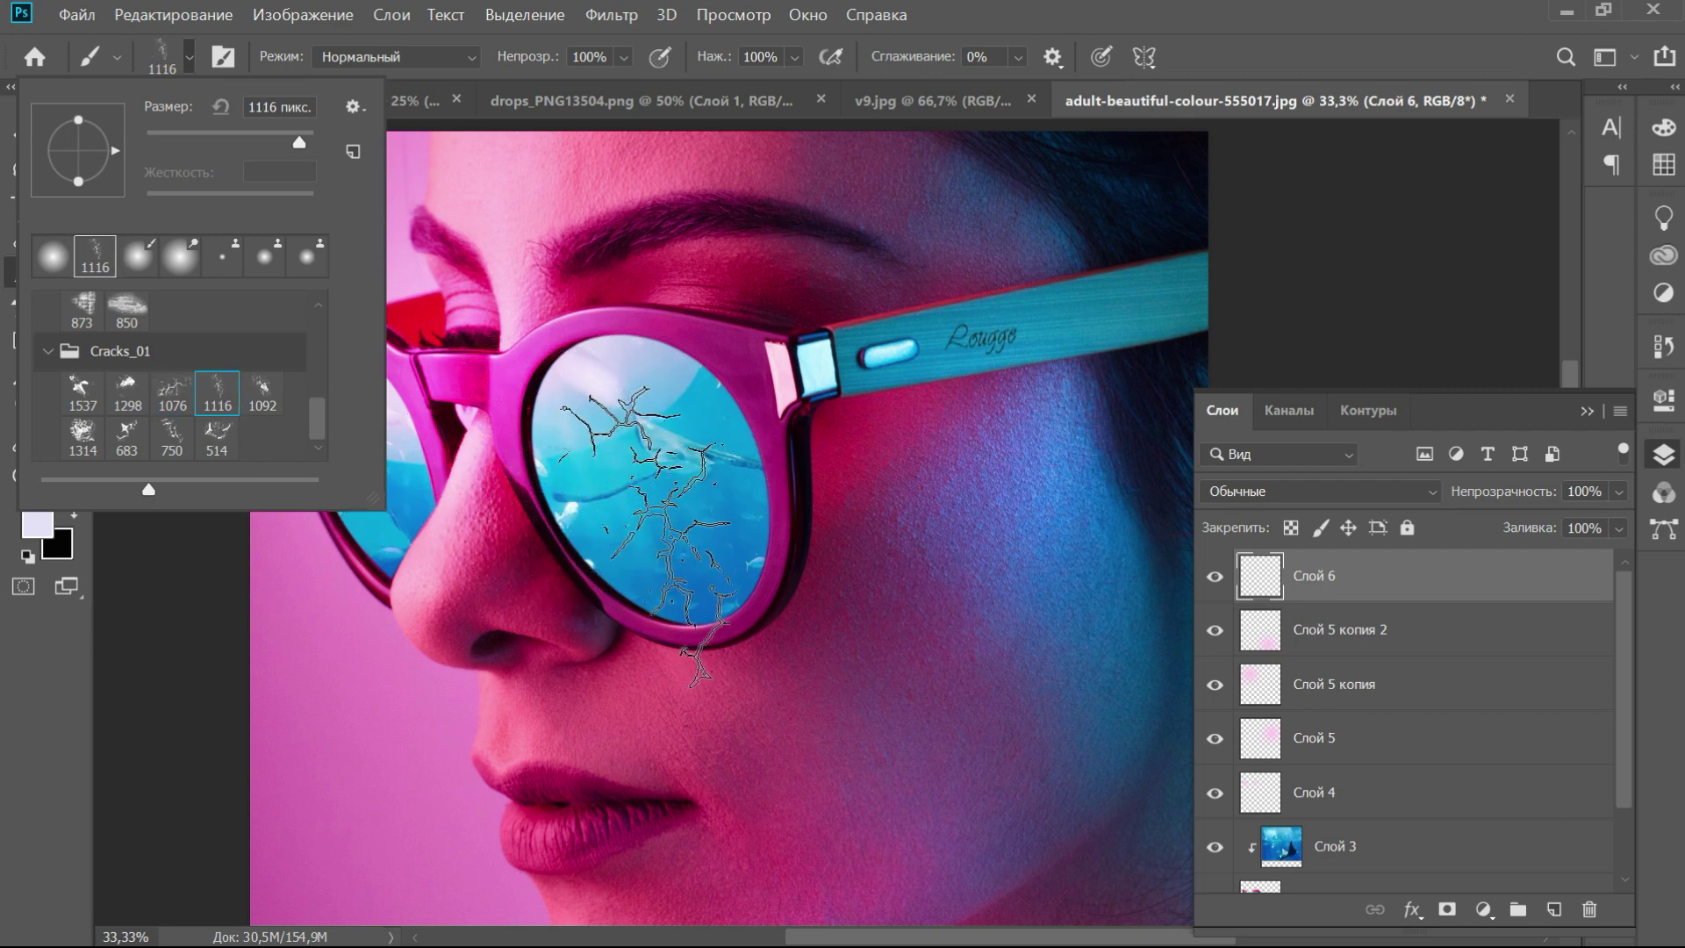
Stamp a white crack onto the right lens and nudge it slightly into place
left_click(654, 535)
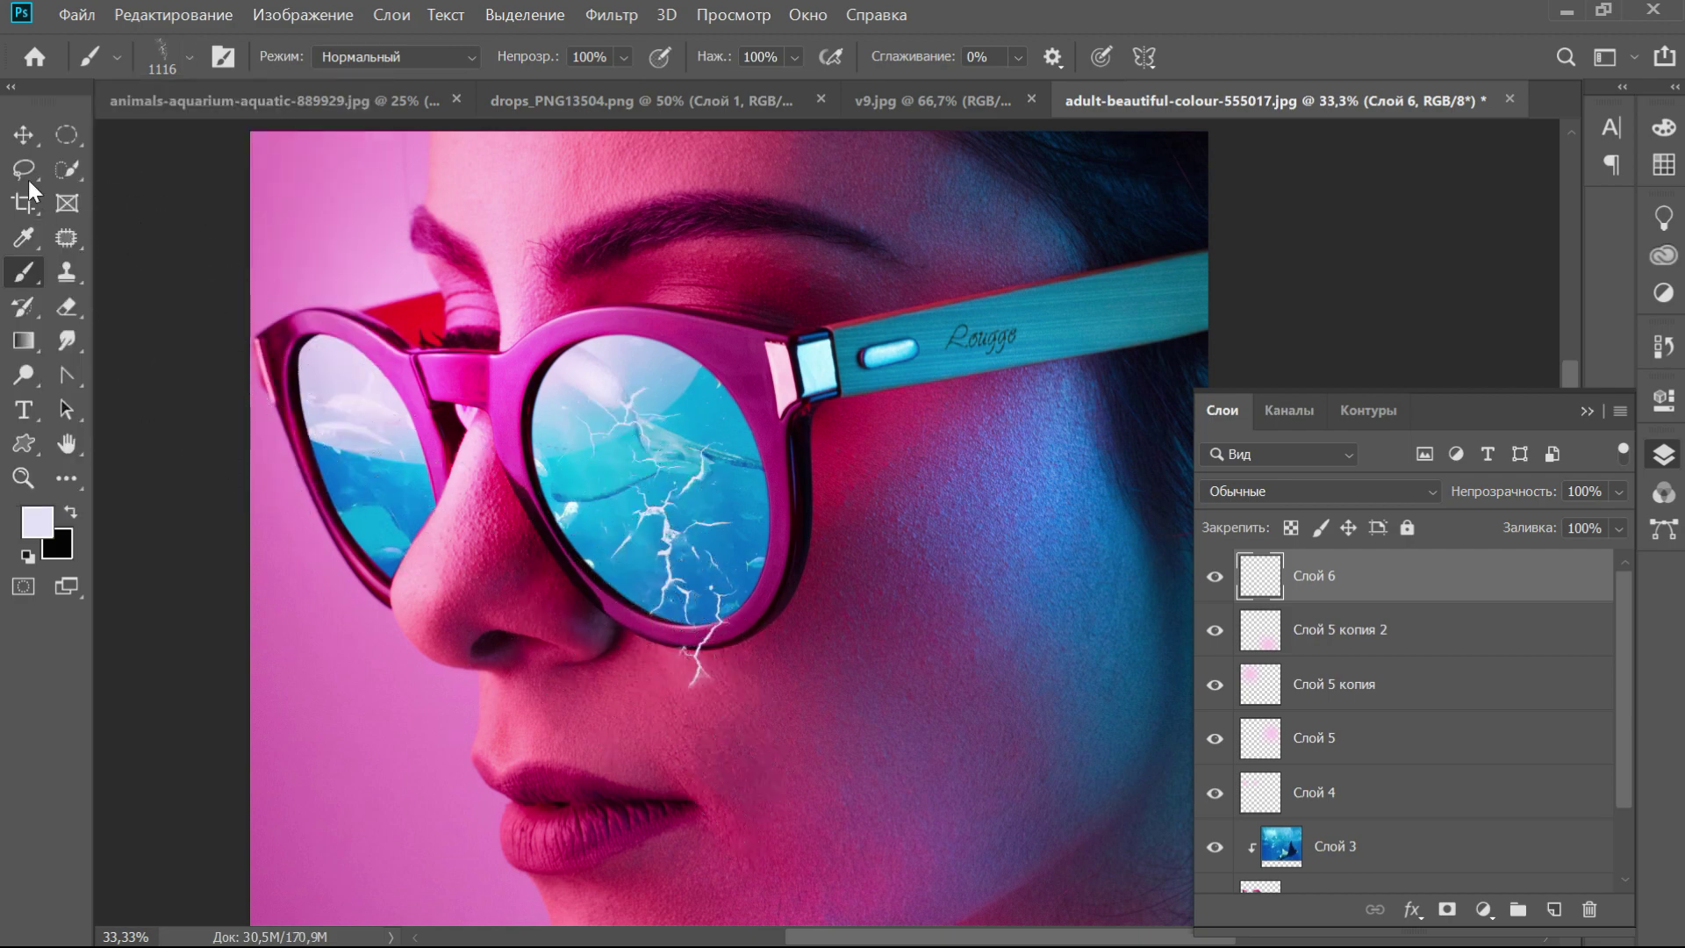
key("v")
left_click_drag(677, 537, 663, 528)
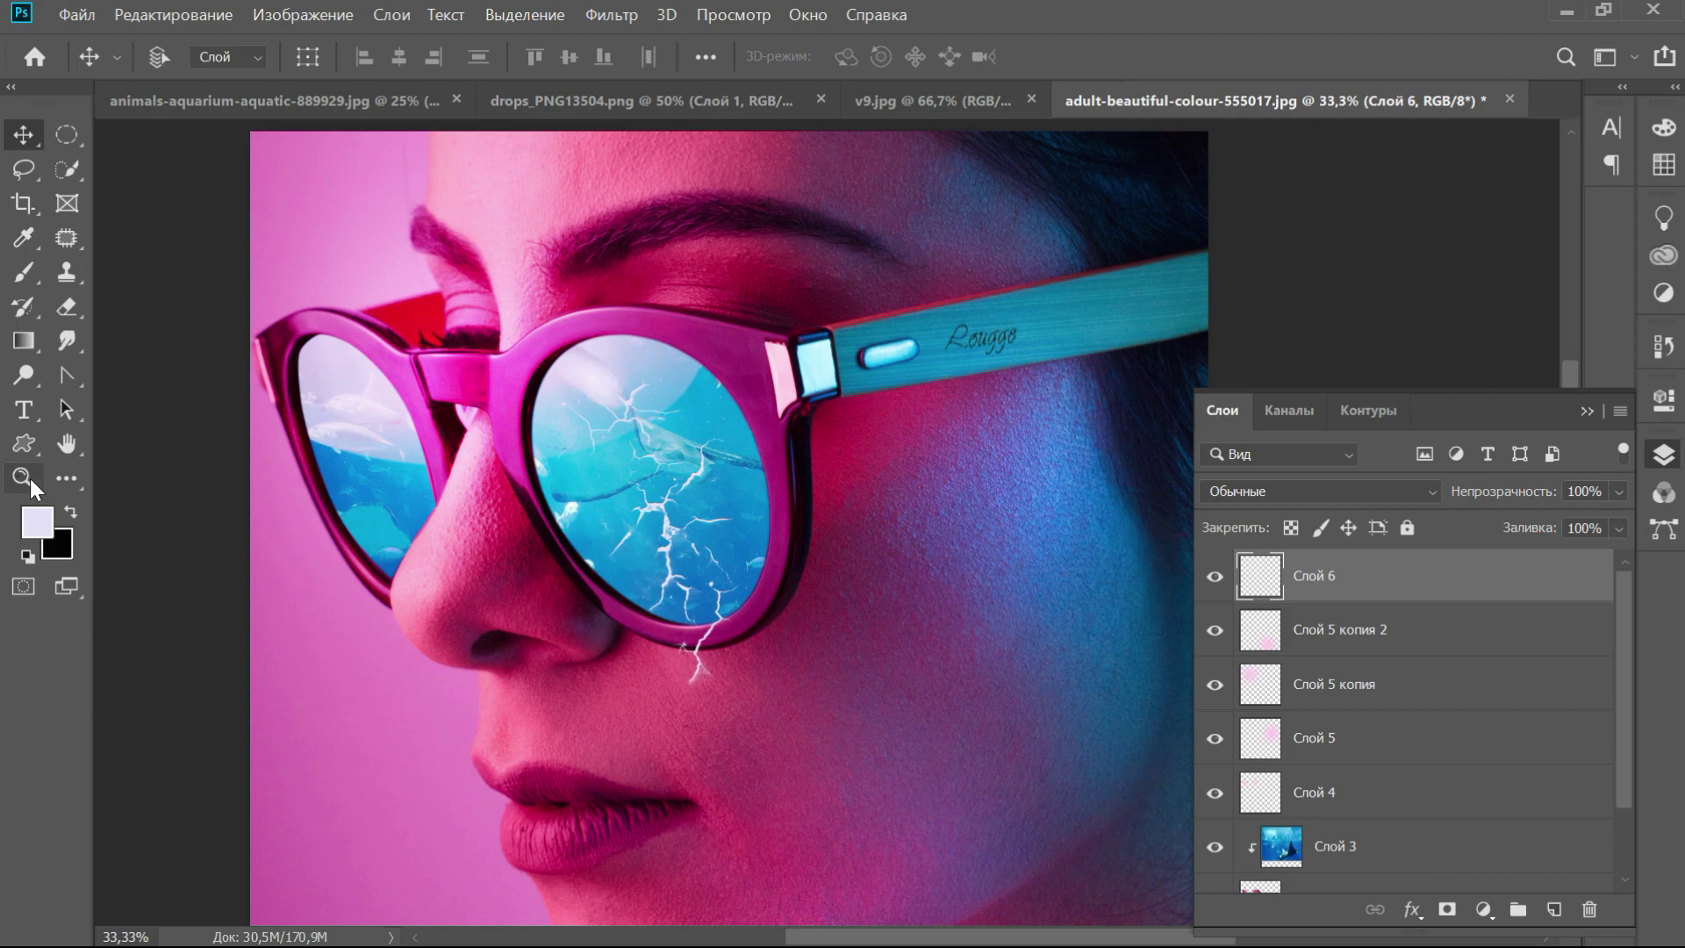
key("z")
left_click(671, 683)
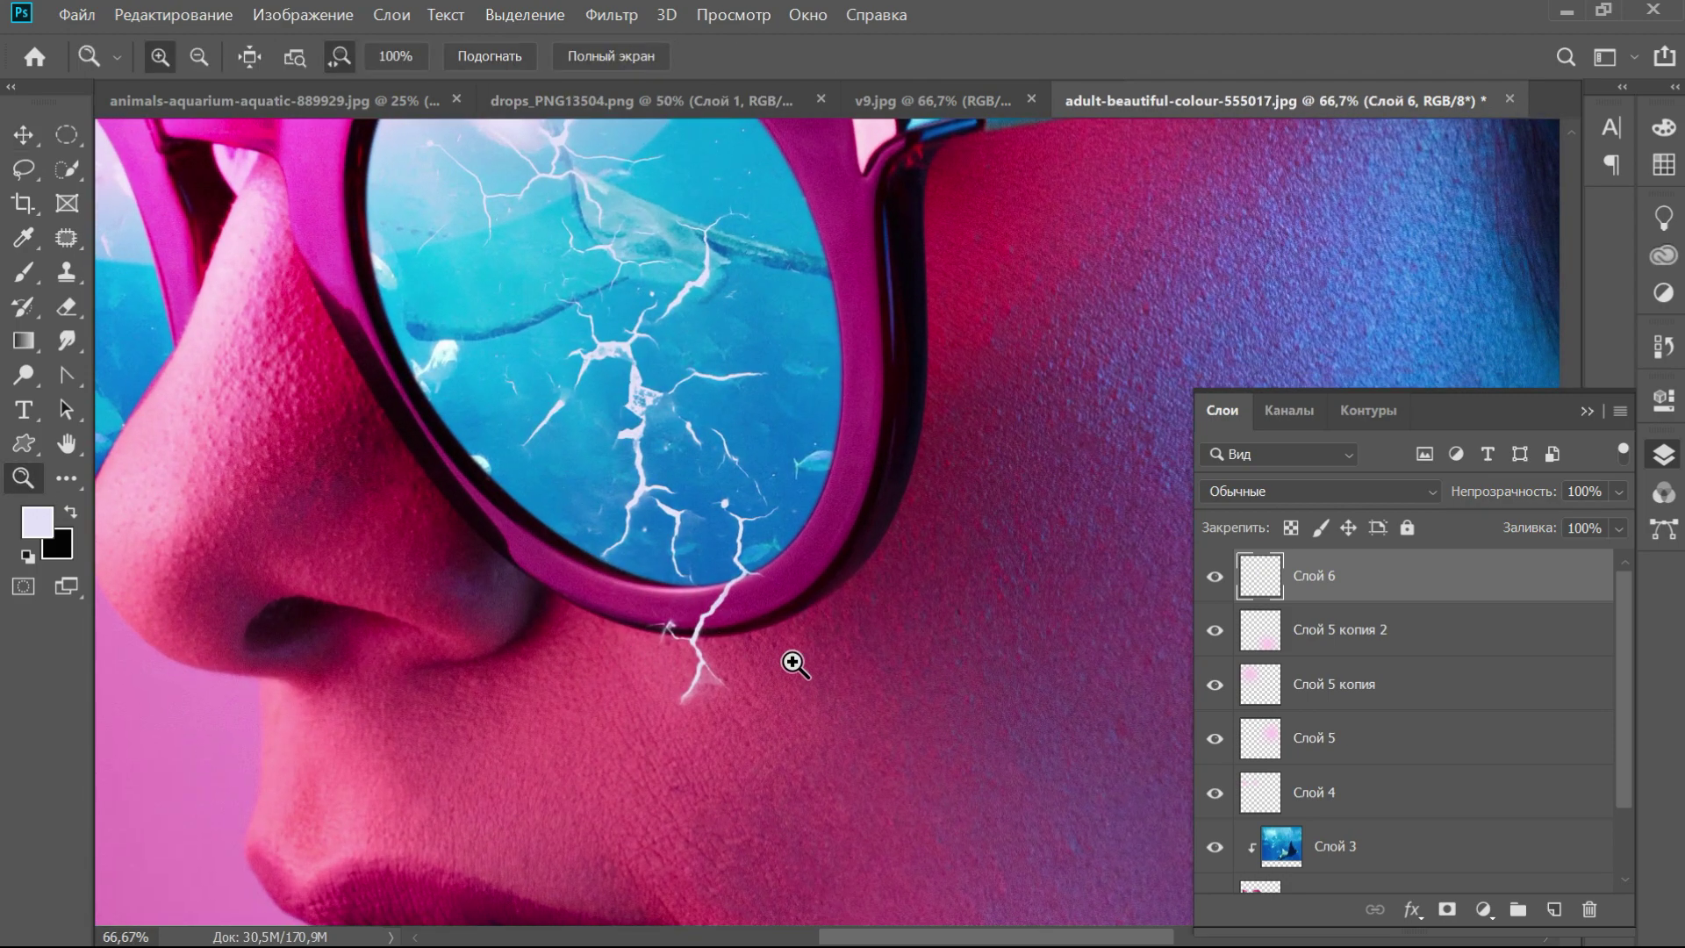
Mask Слой 6 and paint with a soft 0%-hardness brush to hide the crack below the frame
left_click(1447, 909)
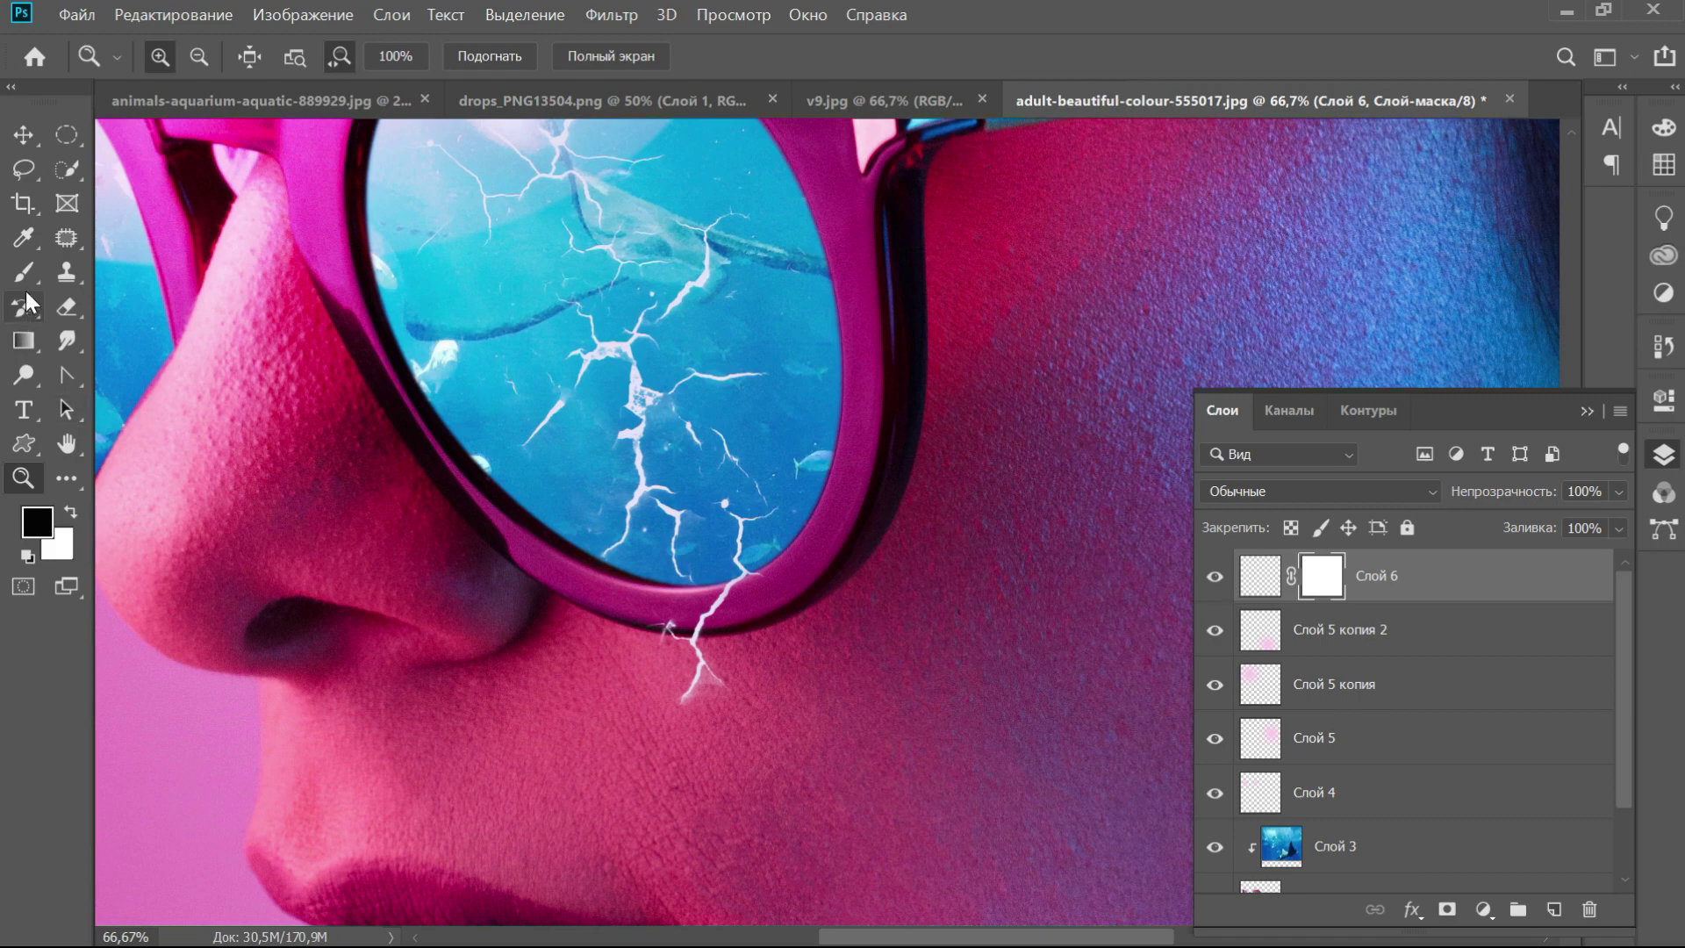
key("b")
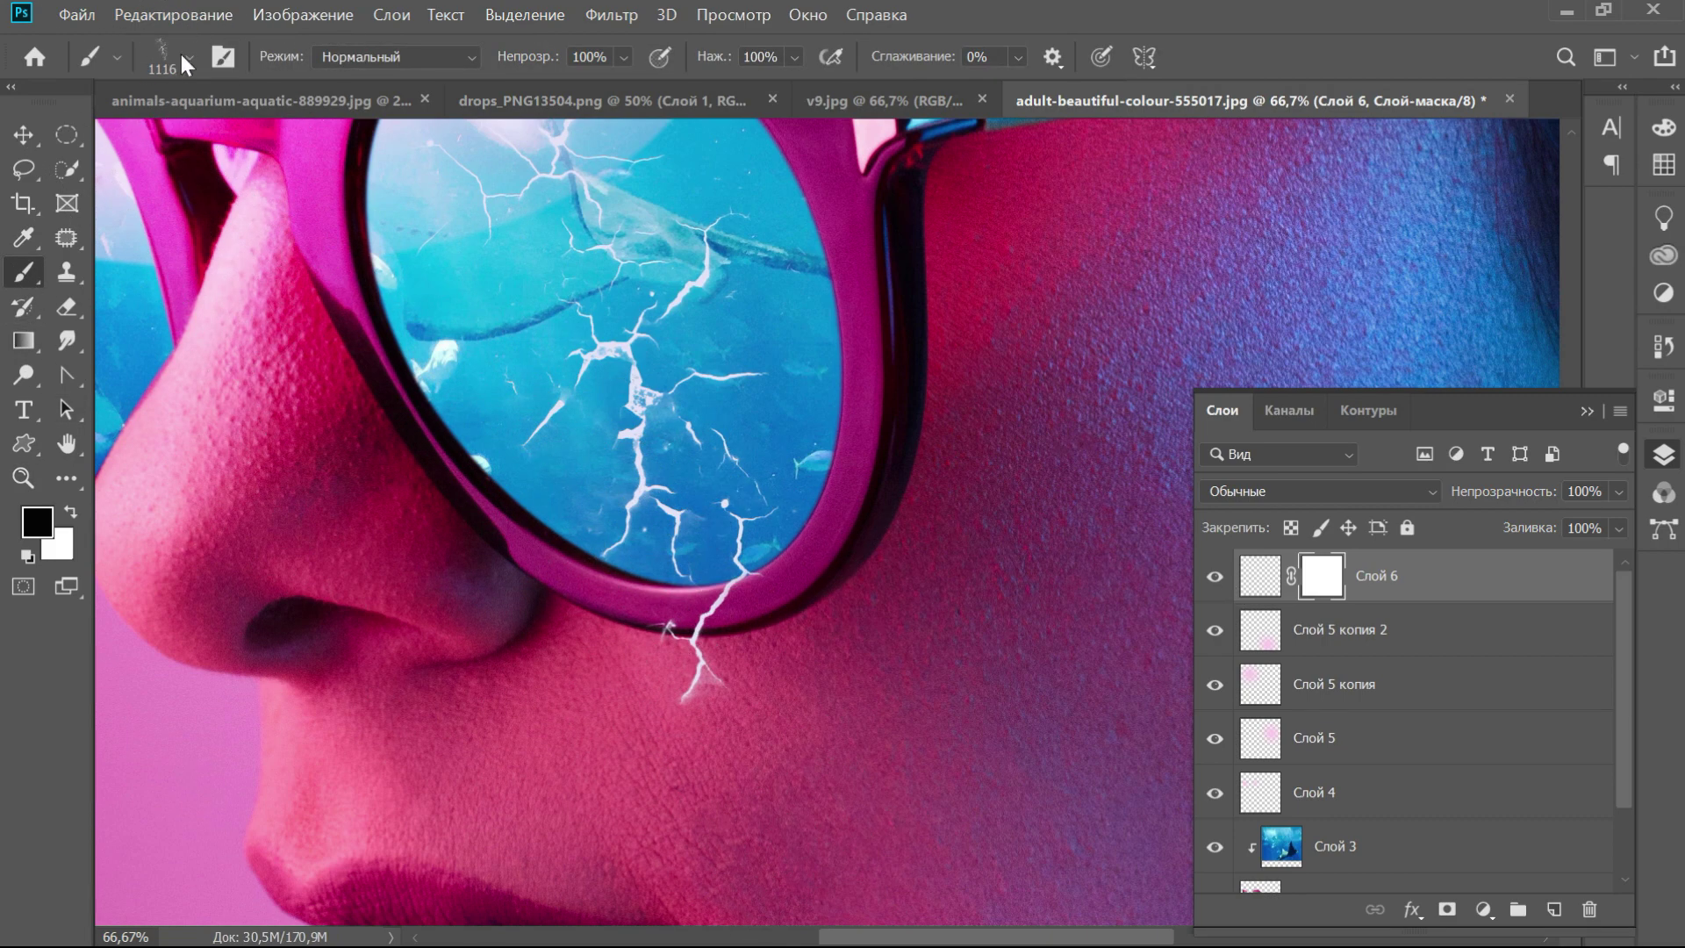
left_click(188, 56)
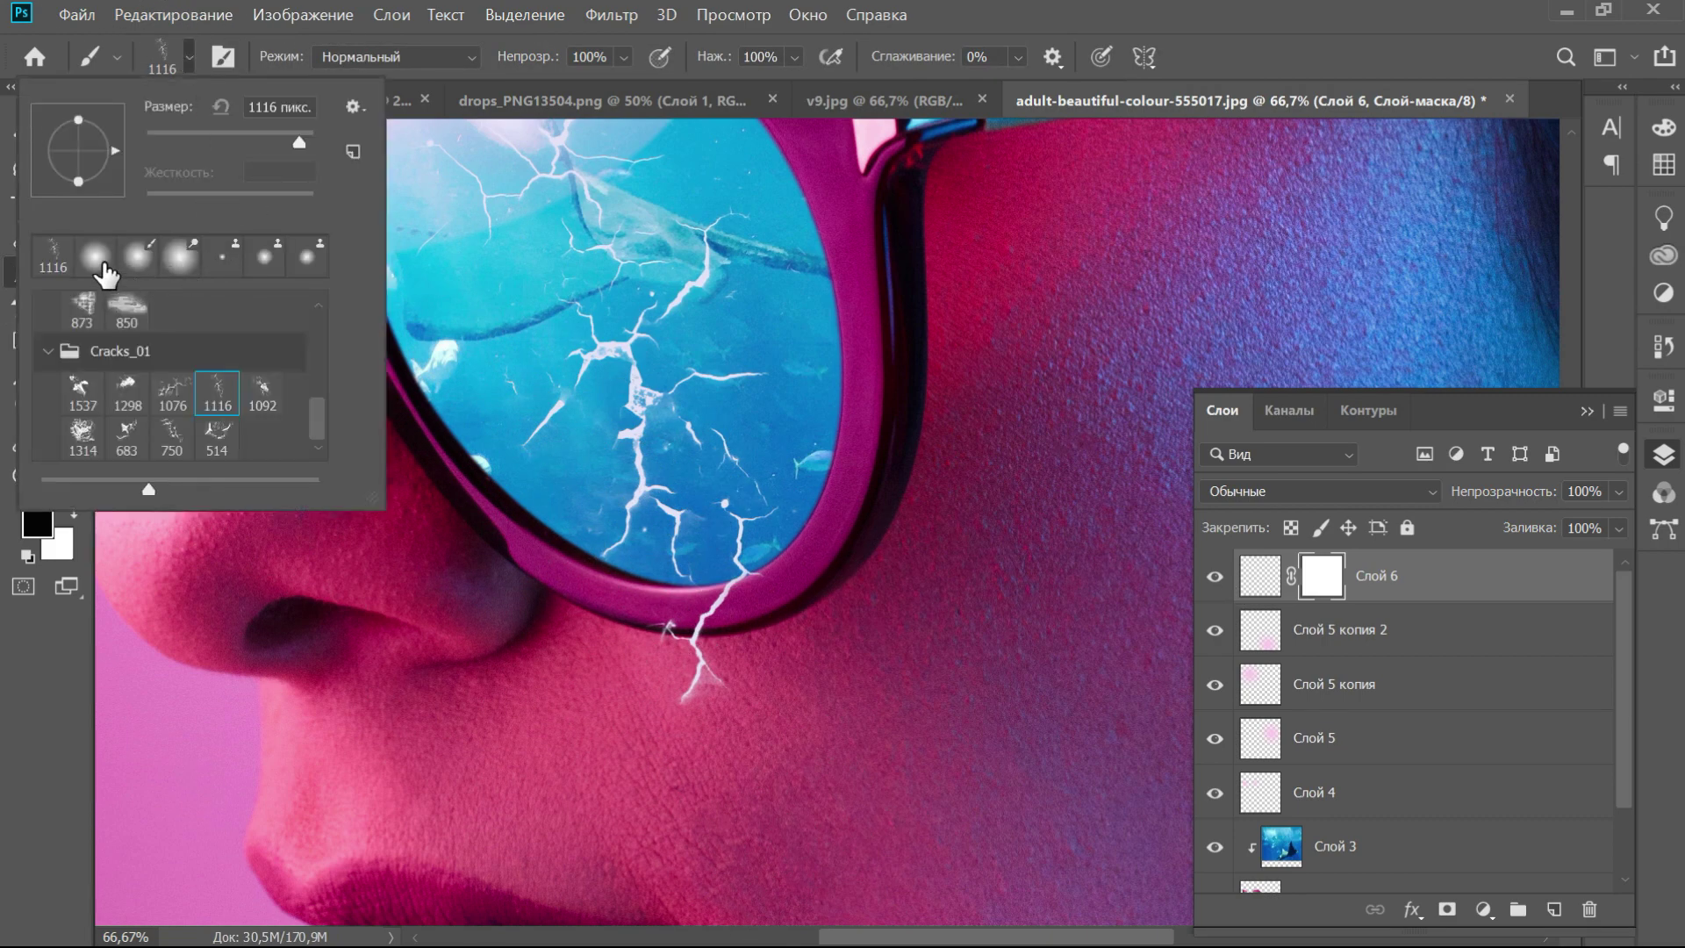
scroll(330, 404, "up", 10)
left_click(94, 257)
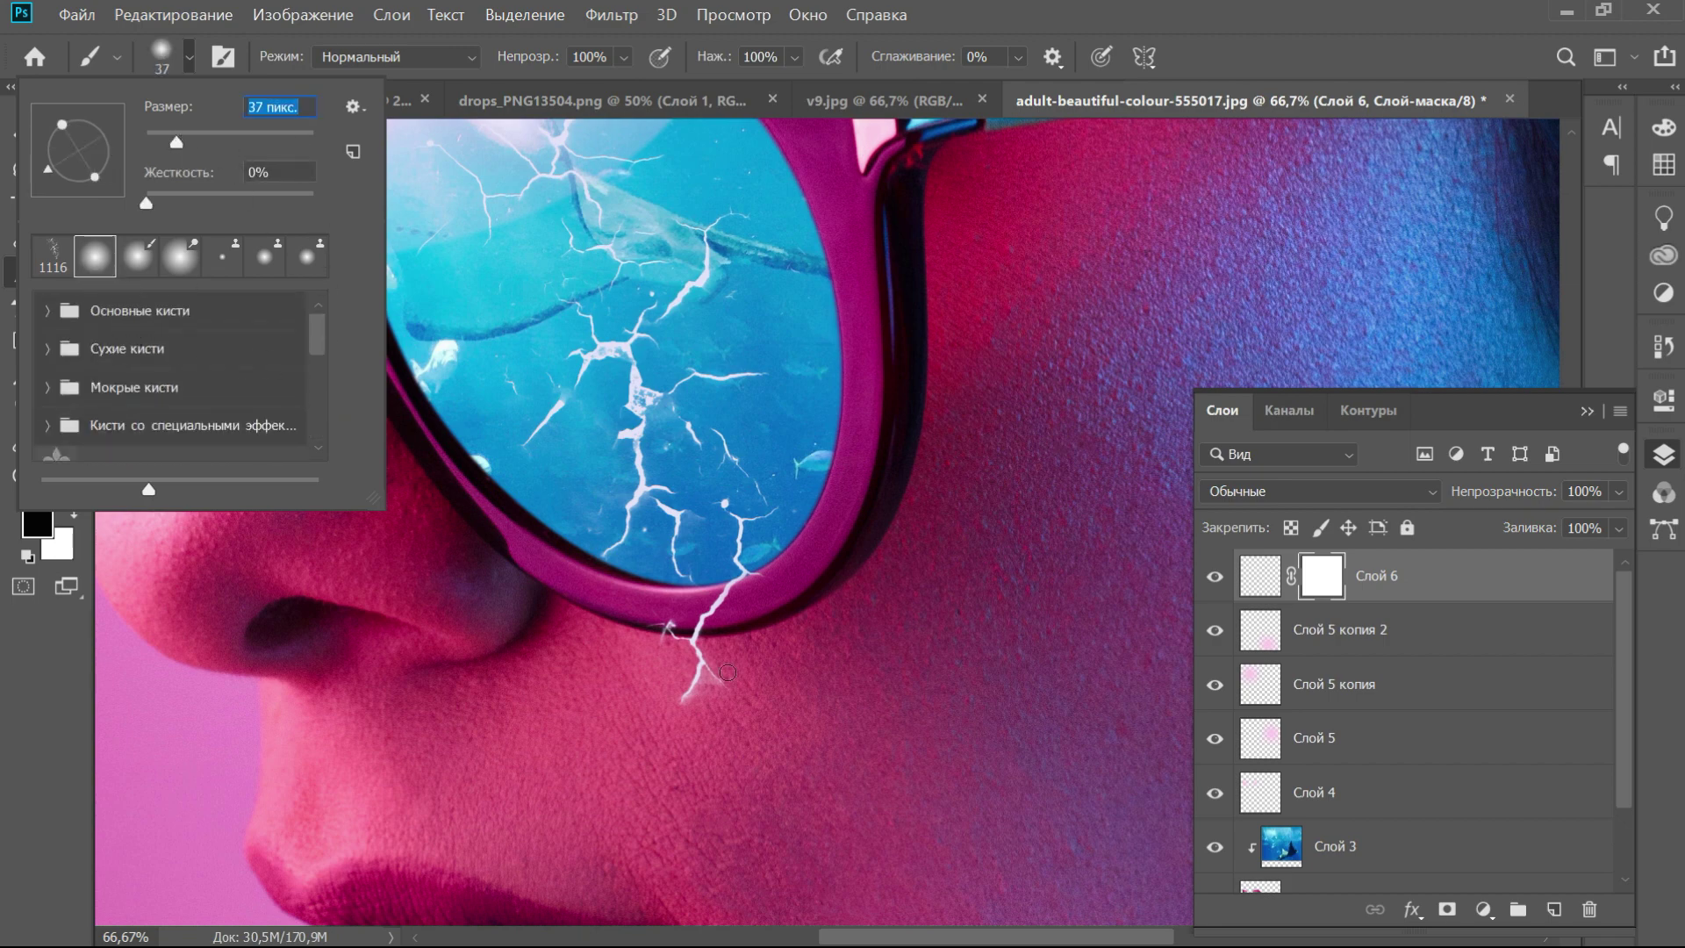
left_click_drag(728, 664, 658, 713)
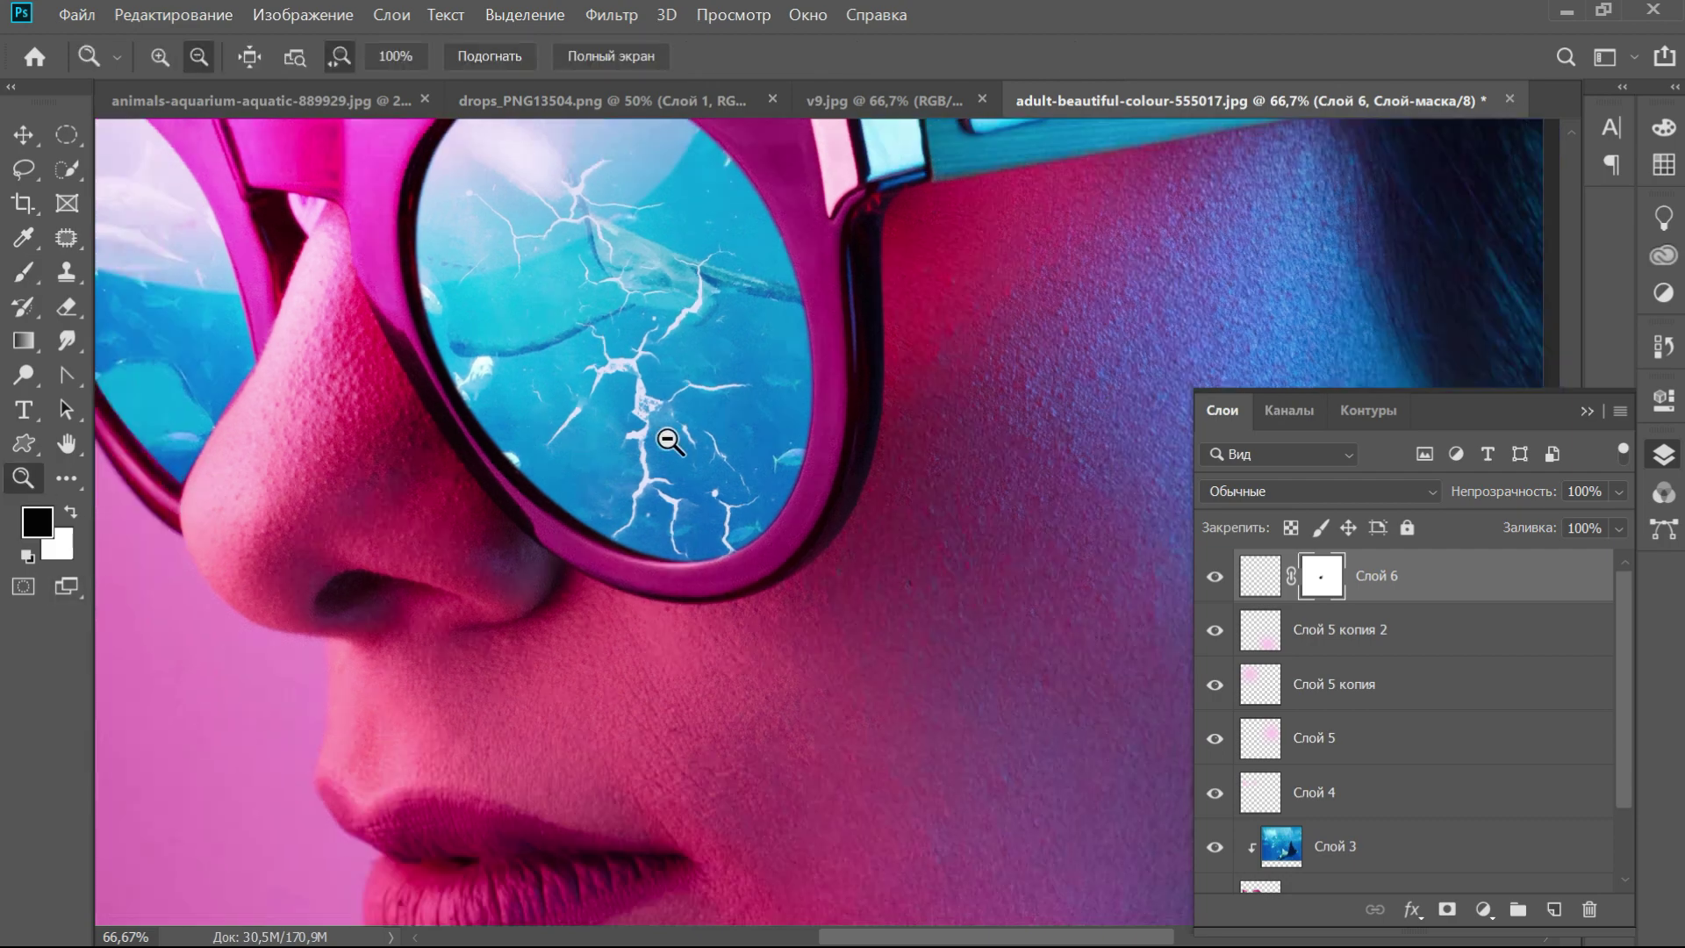
left_click_drag(661, 439, 744, 571)
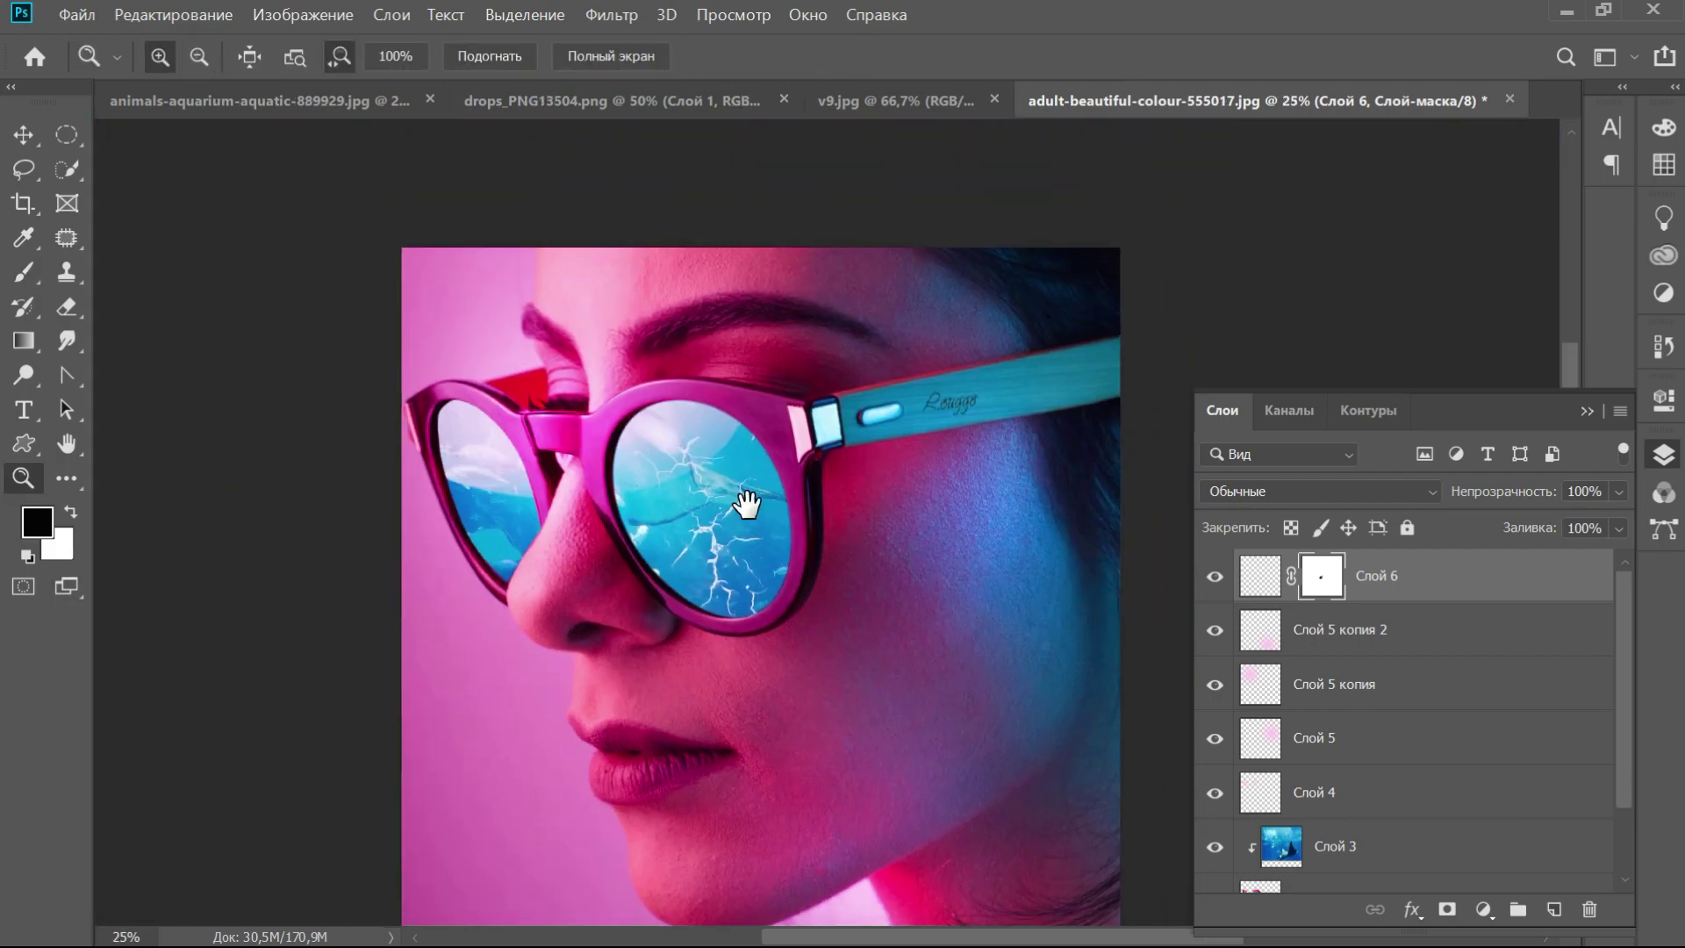
Drag the drops_PNG13504.png layer into the portrait document as Слой 7
key("v")
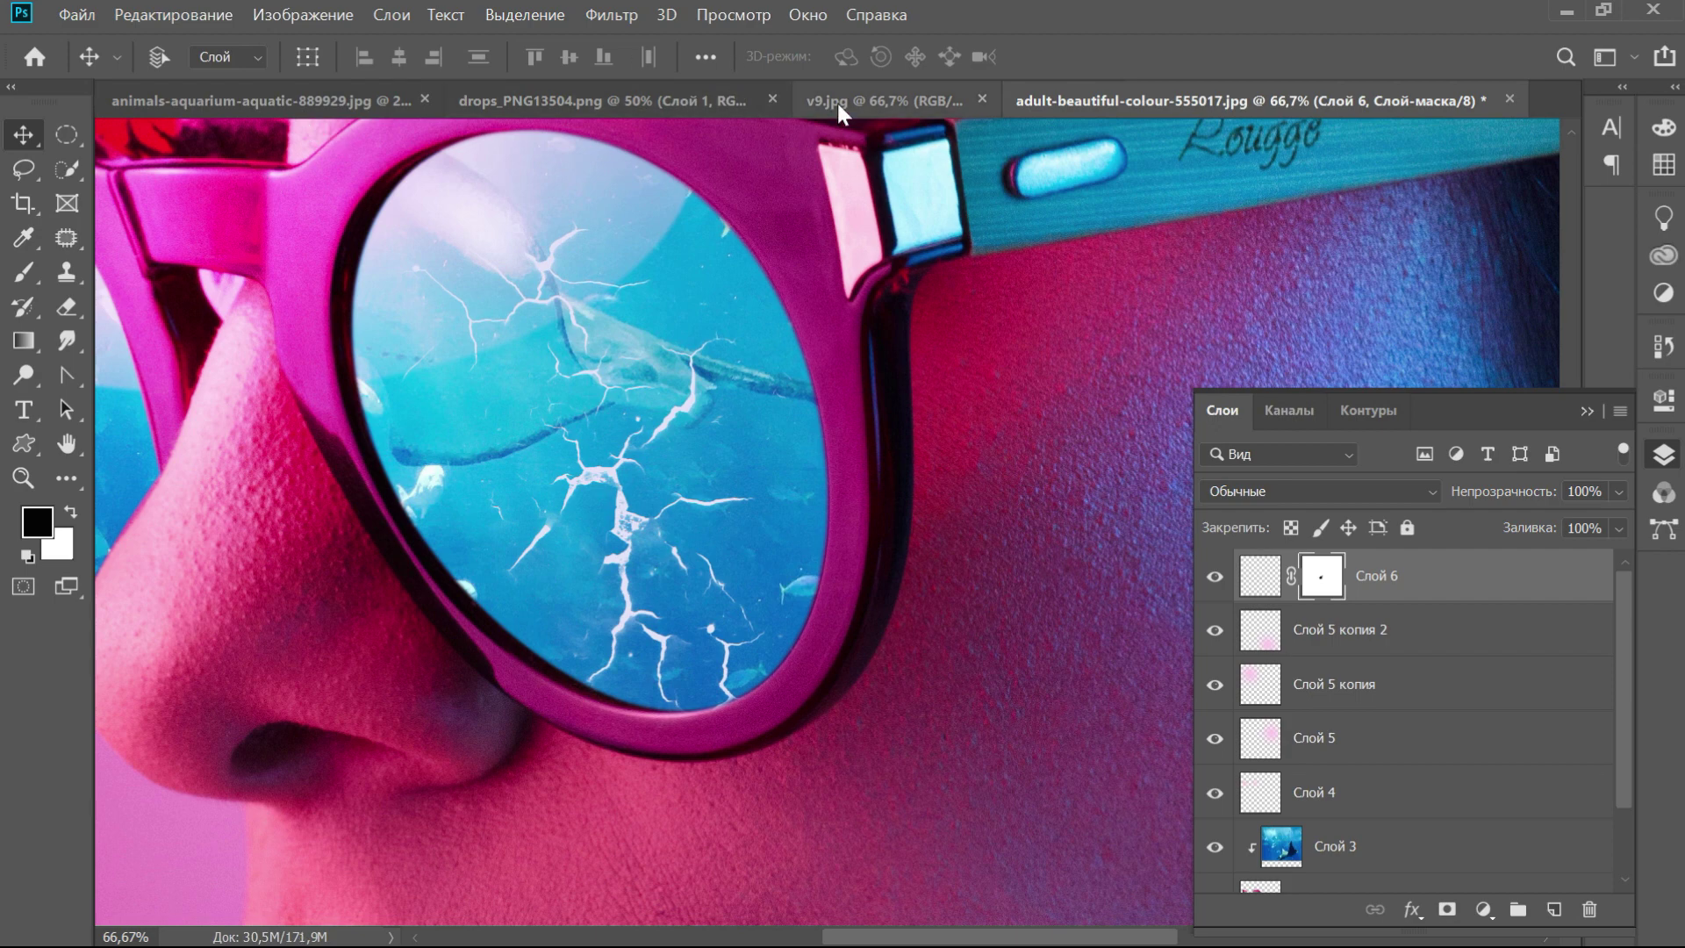
left_click(836, 100)
left_click(719, 104)
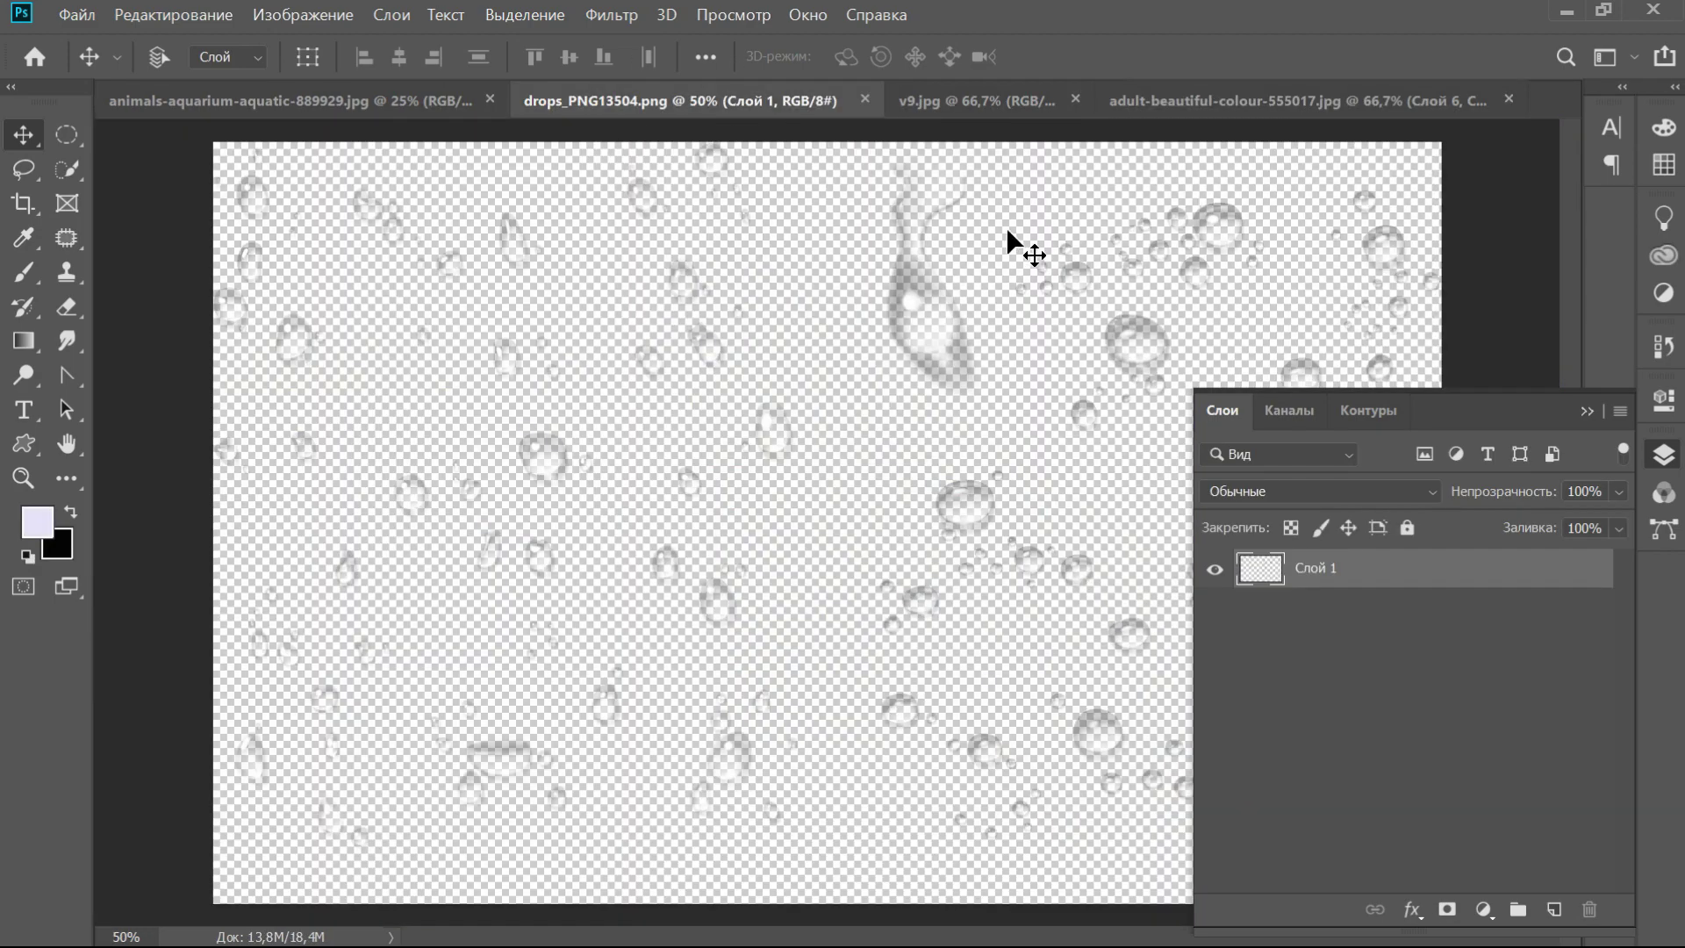
mouse_move(1146, 255)
left_mouse_down()
mouse_move(956, 422)
mouse_move(274, 572)
left_mouse_up()
Move the water drops down over the lower face and add a layer mask
left_click(23, 478)
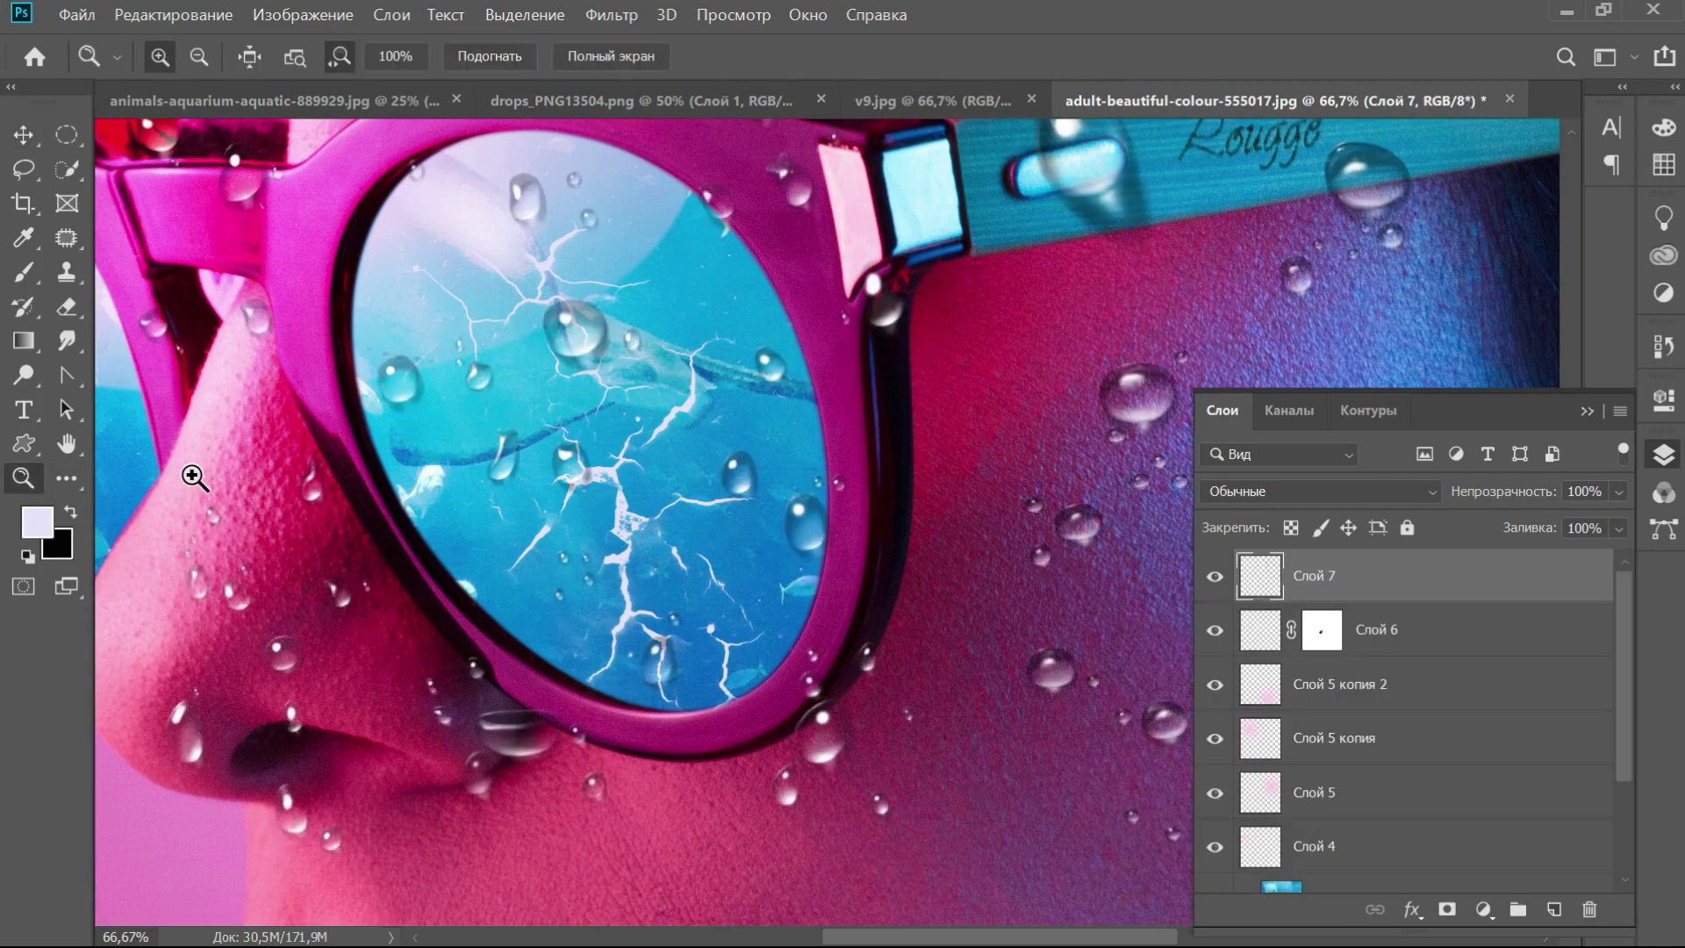
key("ctrl+minus")
key("ctrl+minus")
key("ctrl+minus")
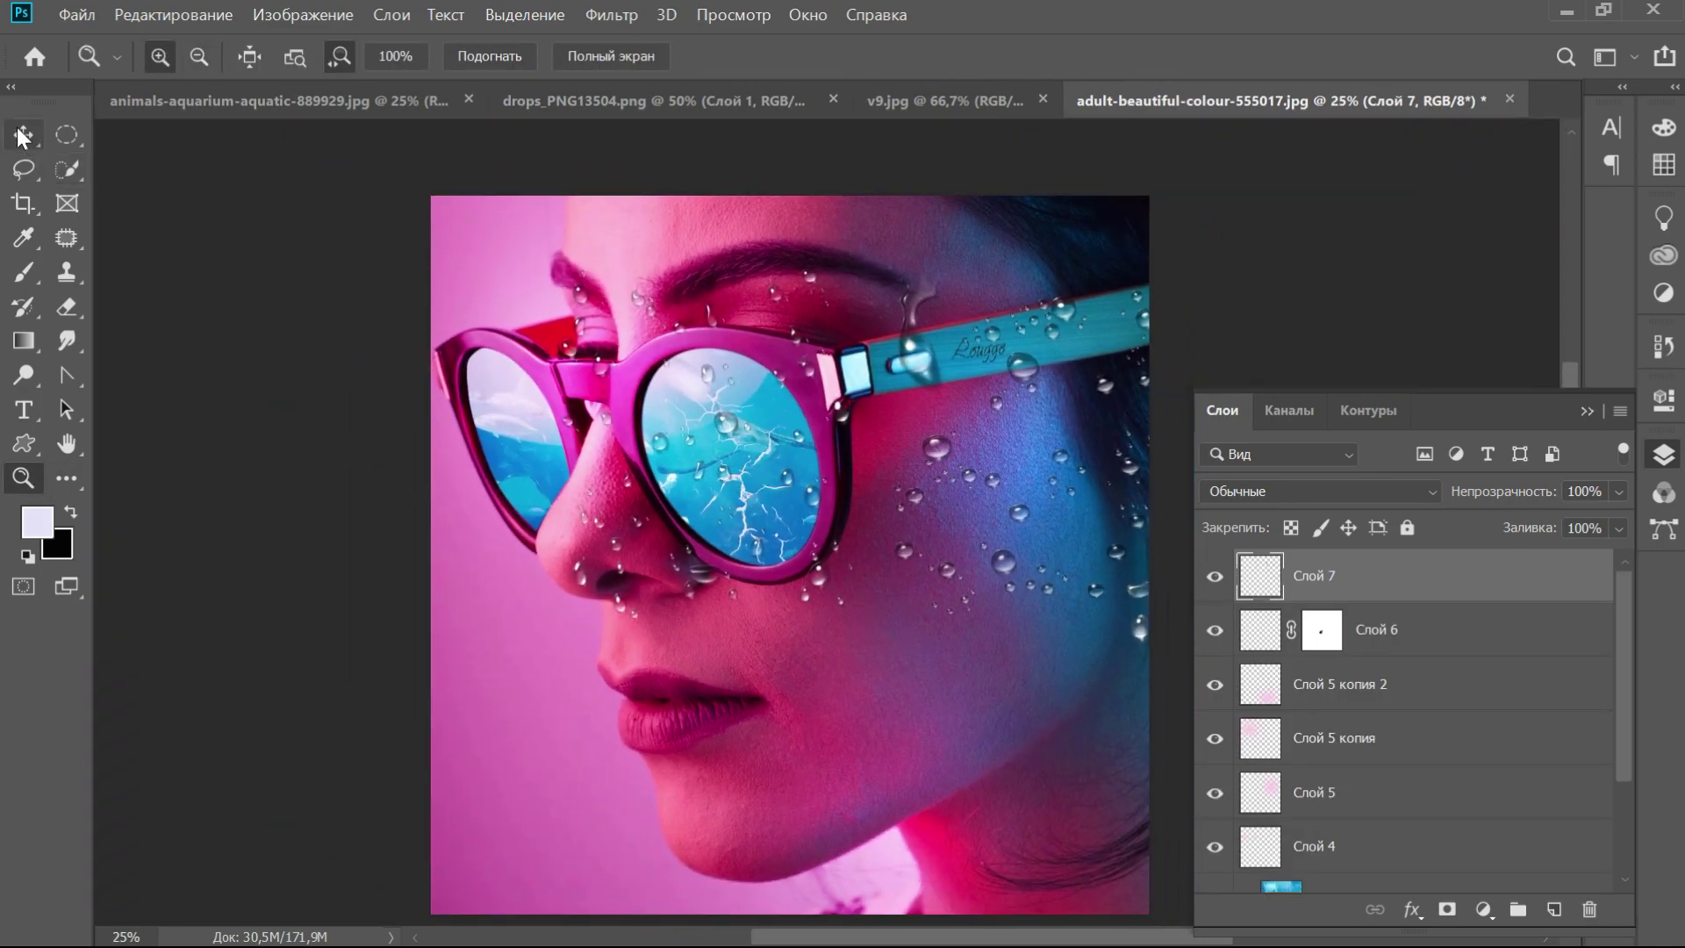
left_click(23, 134)
mouse_move(959, 565)
left_mouse_down()
mouse_move(816, 696)
mouse_move(828, 818)
left_mouse_up()
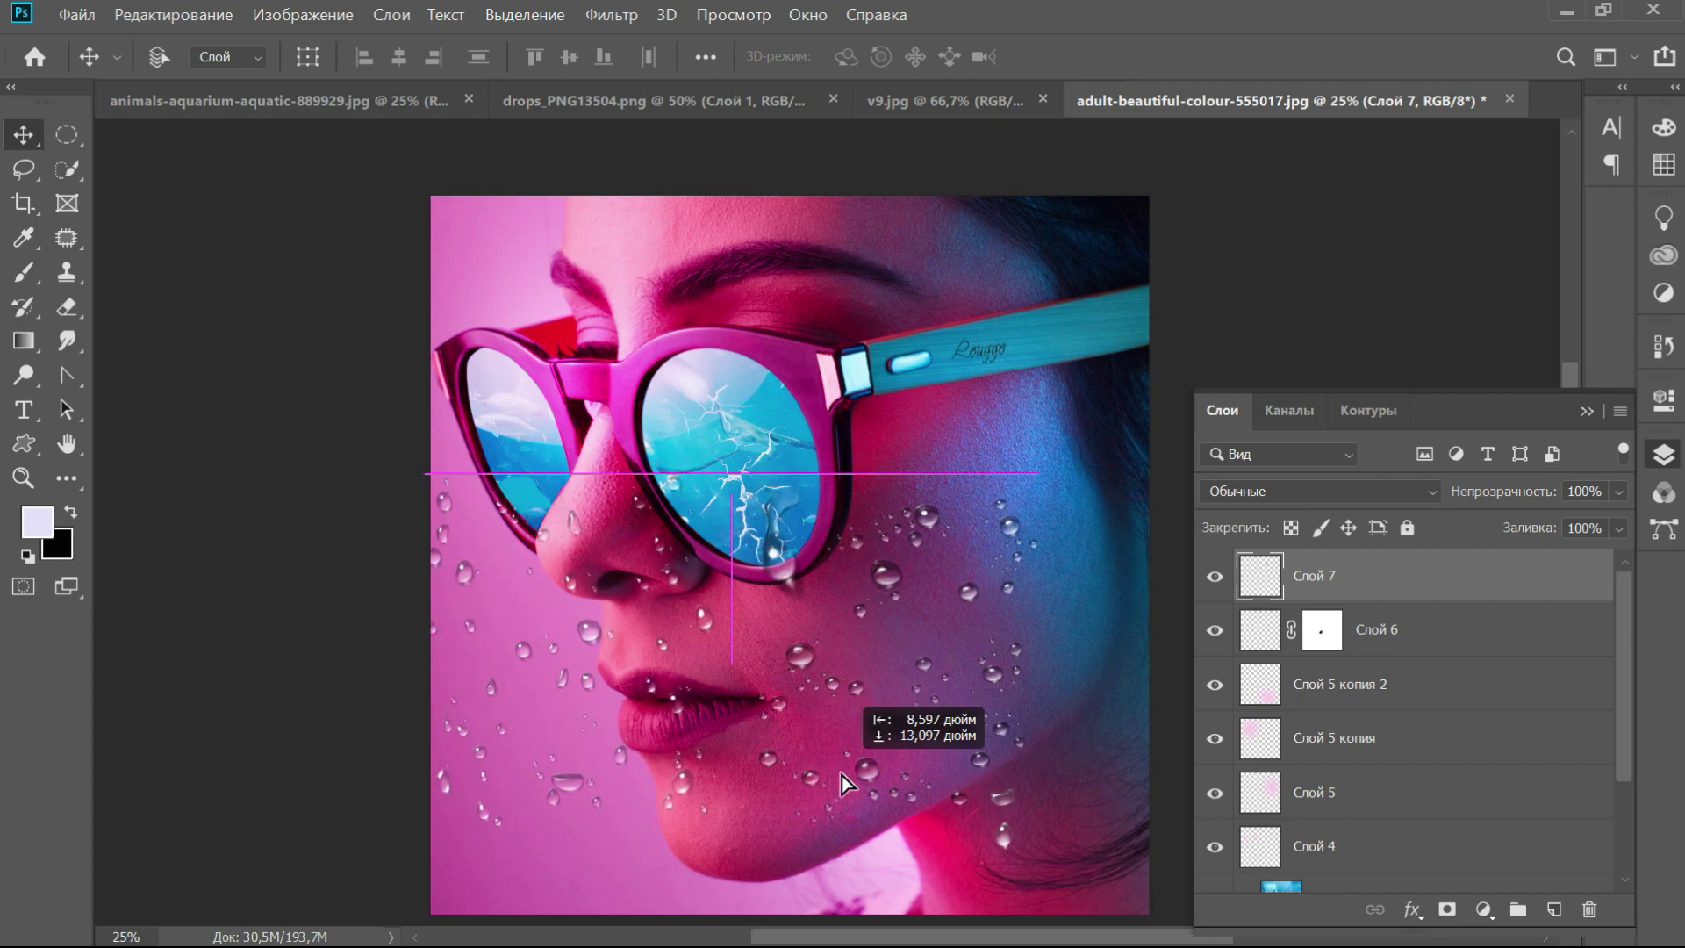
left_click_drag(828, 818, 826, 839)
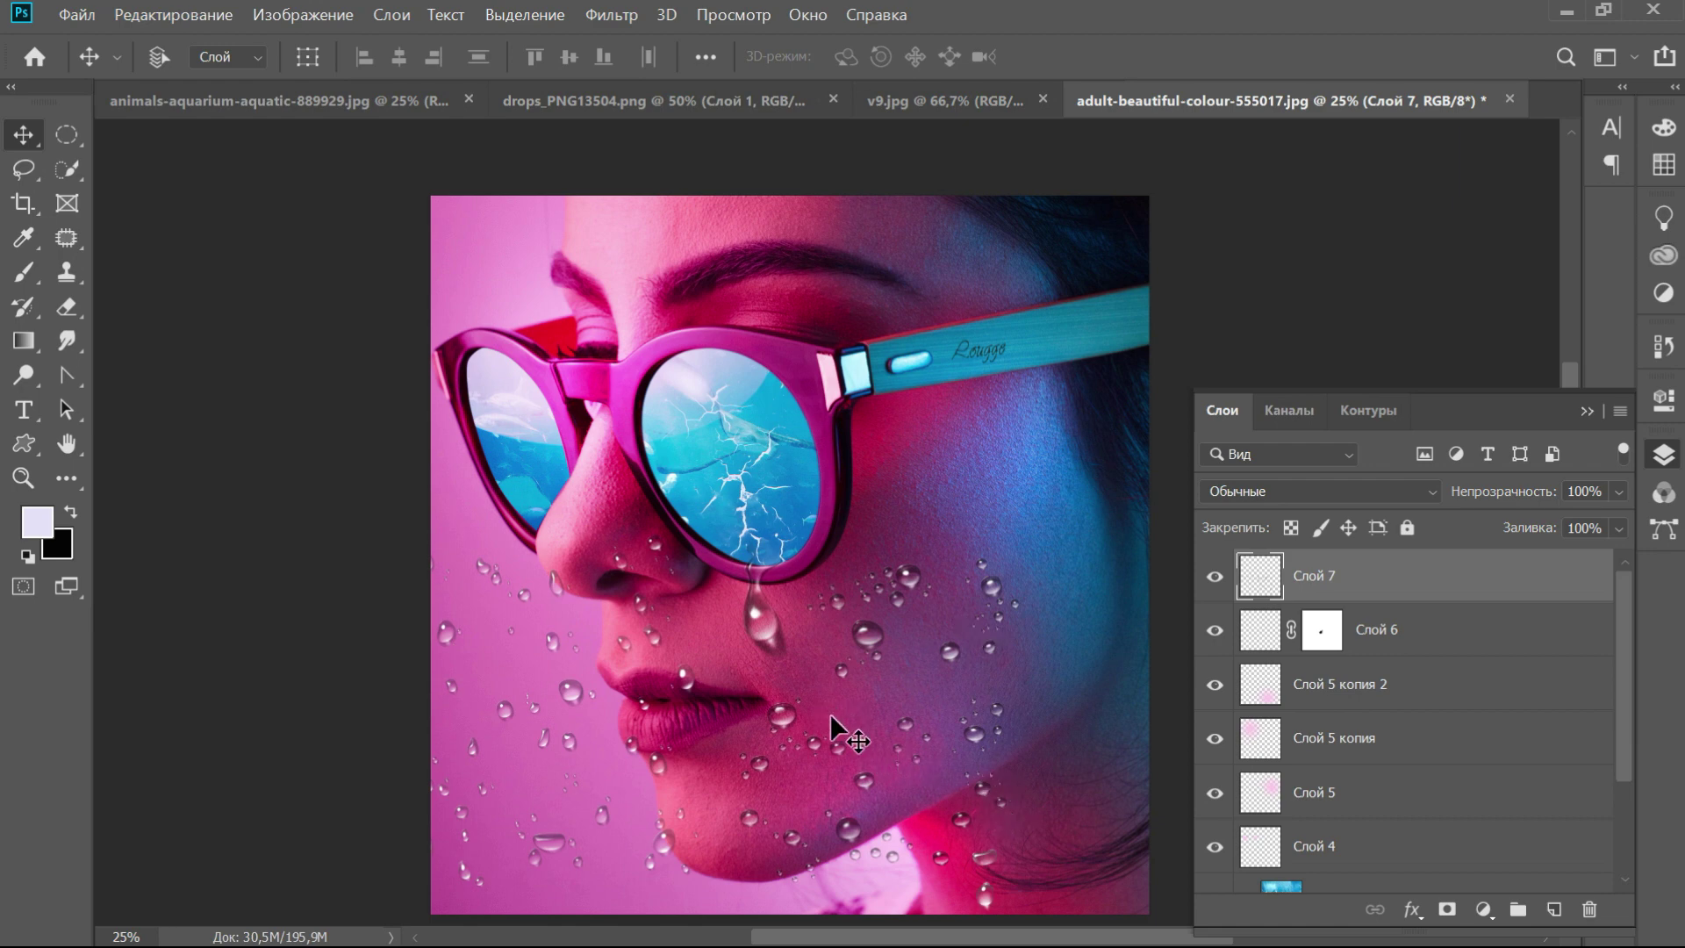
left_click(1447, 911)
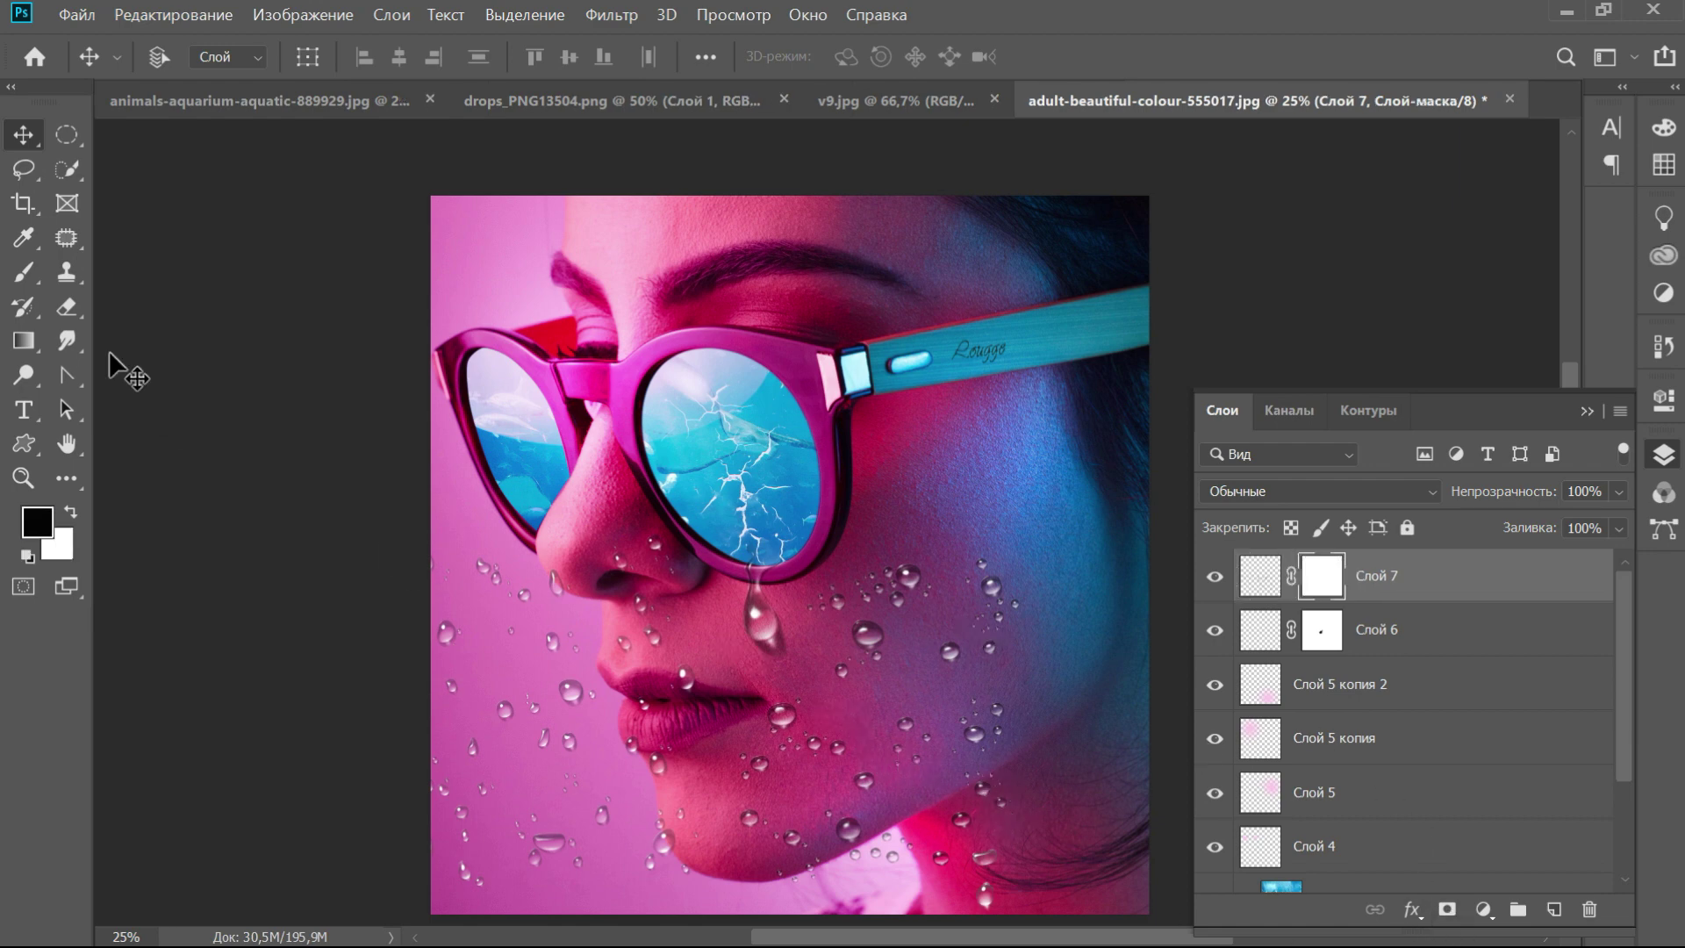
Paint Слой 7's mask to leave only a few drops, then stamp visible layers into Слой 8
left_click(24, 272)
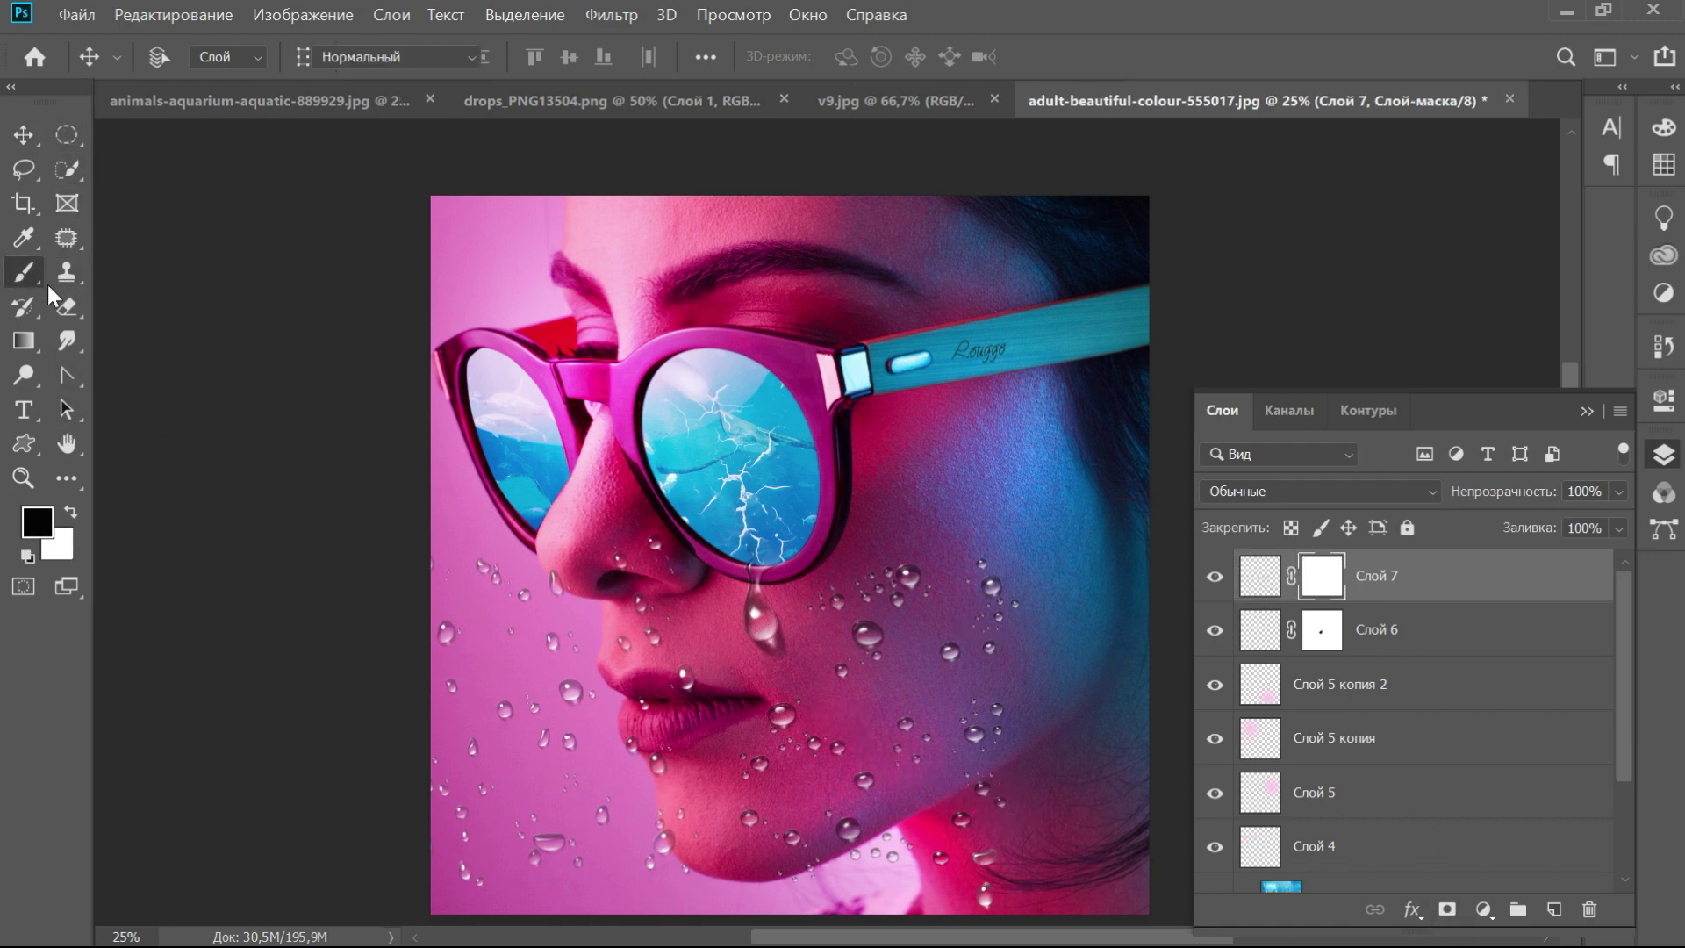
mouse_move(804, 636)
left_mouse_down()
mouse_move(494, 588)
mouse_move(592, 847)
left_mouse_up()
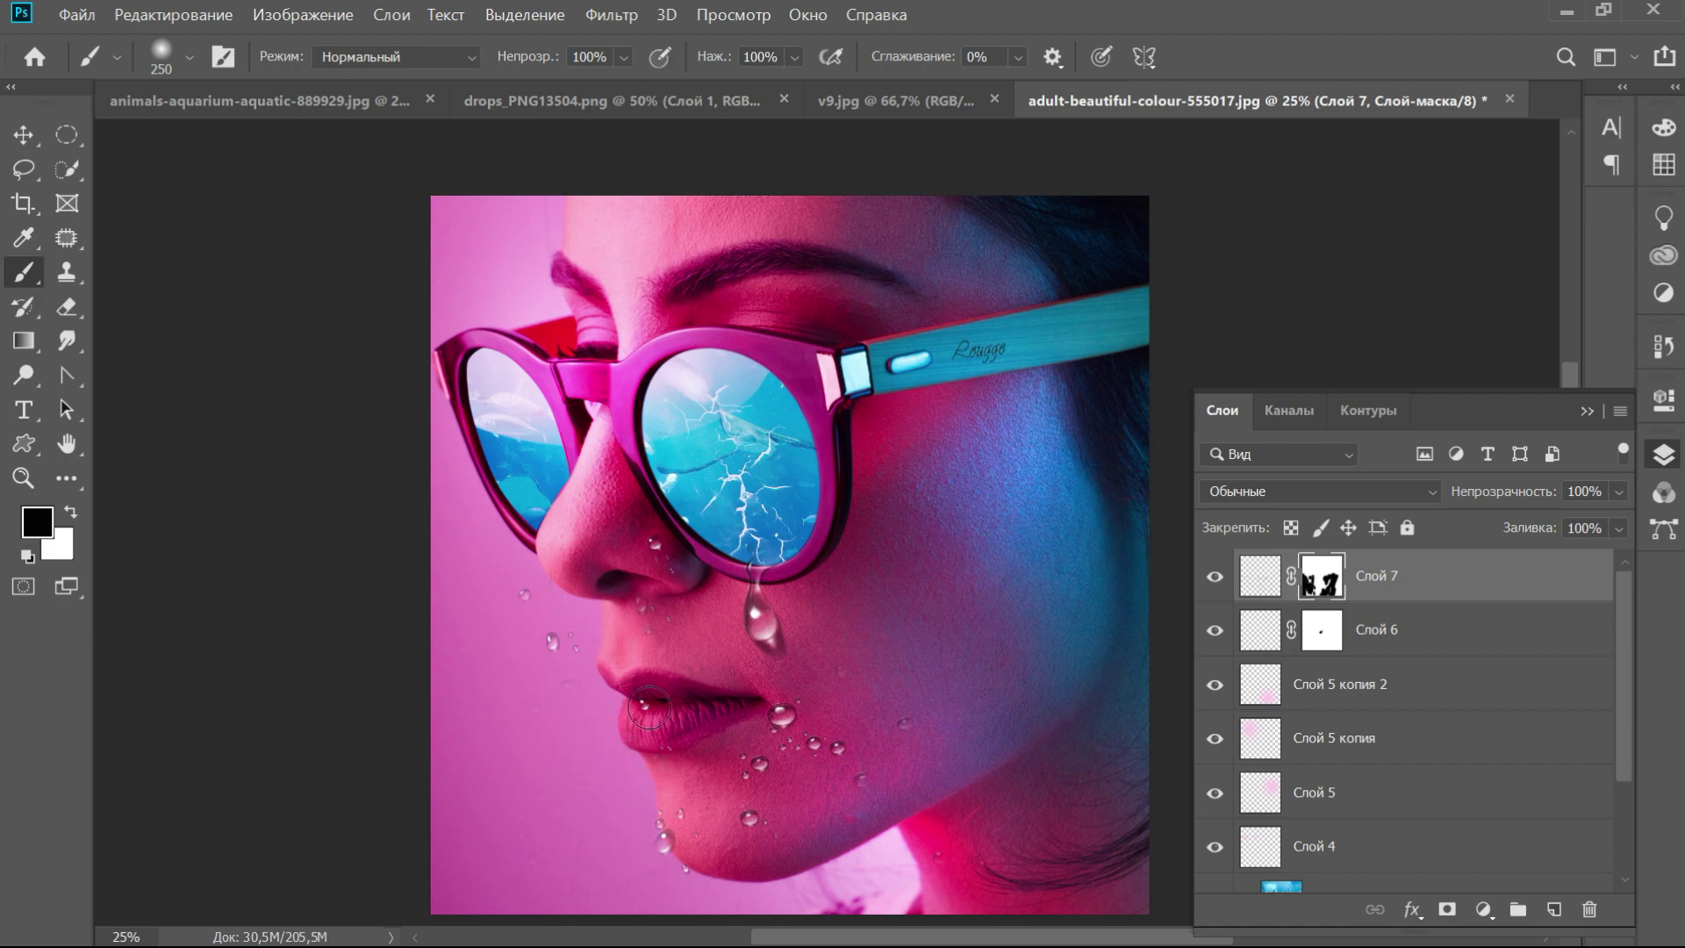
key("z")
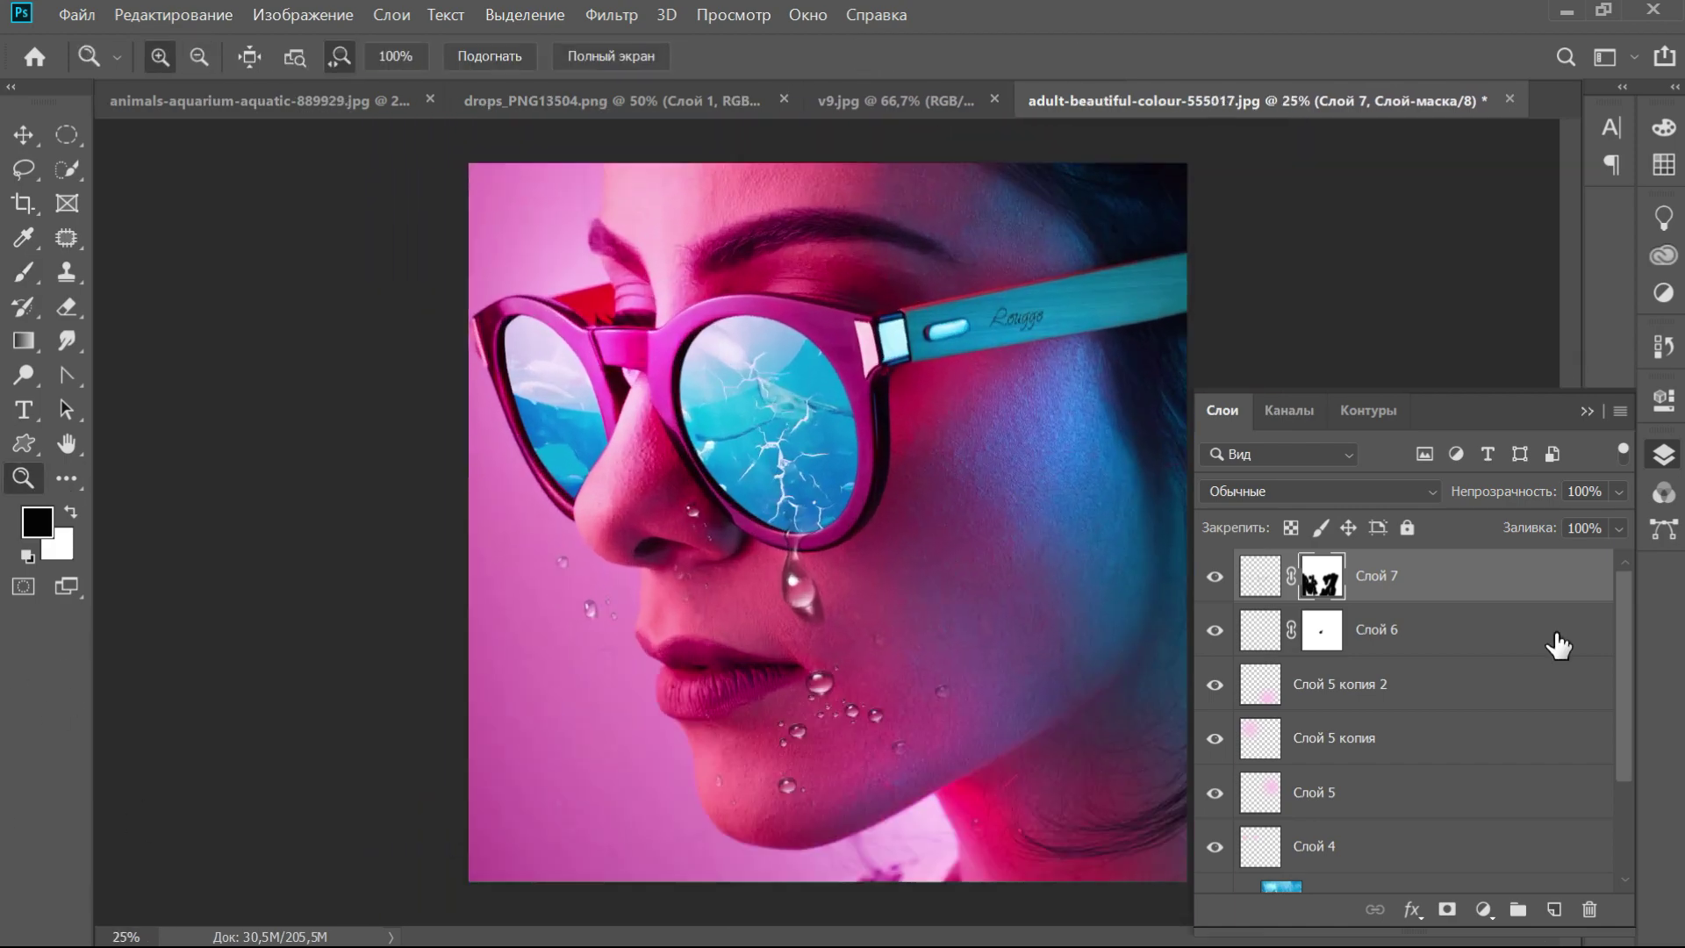
key("ctrl+alt+shift+e")
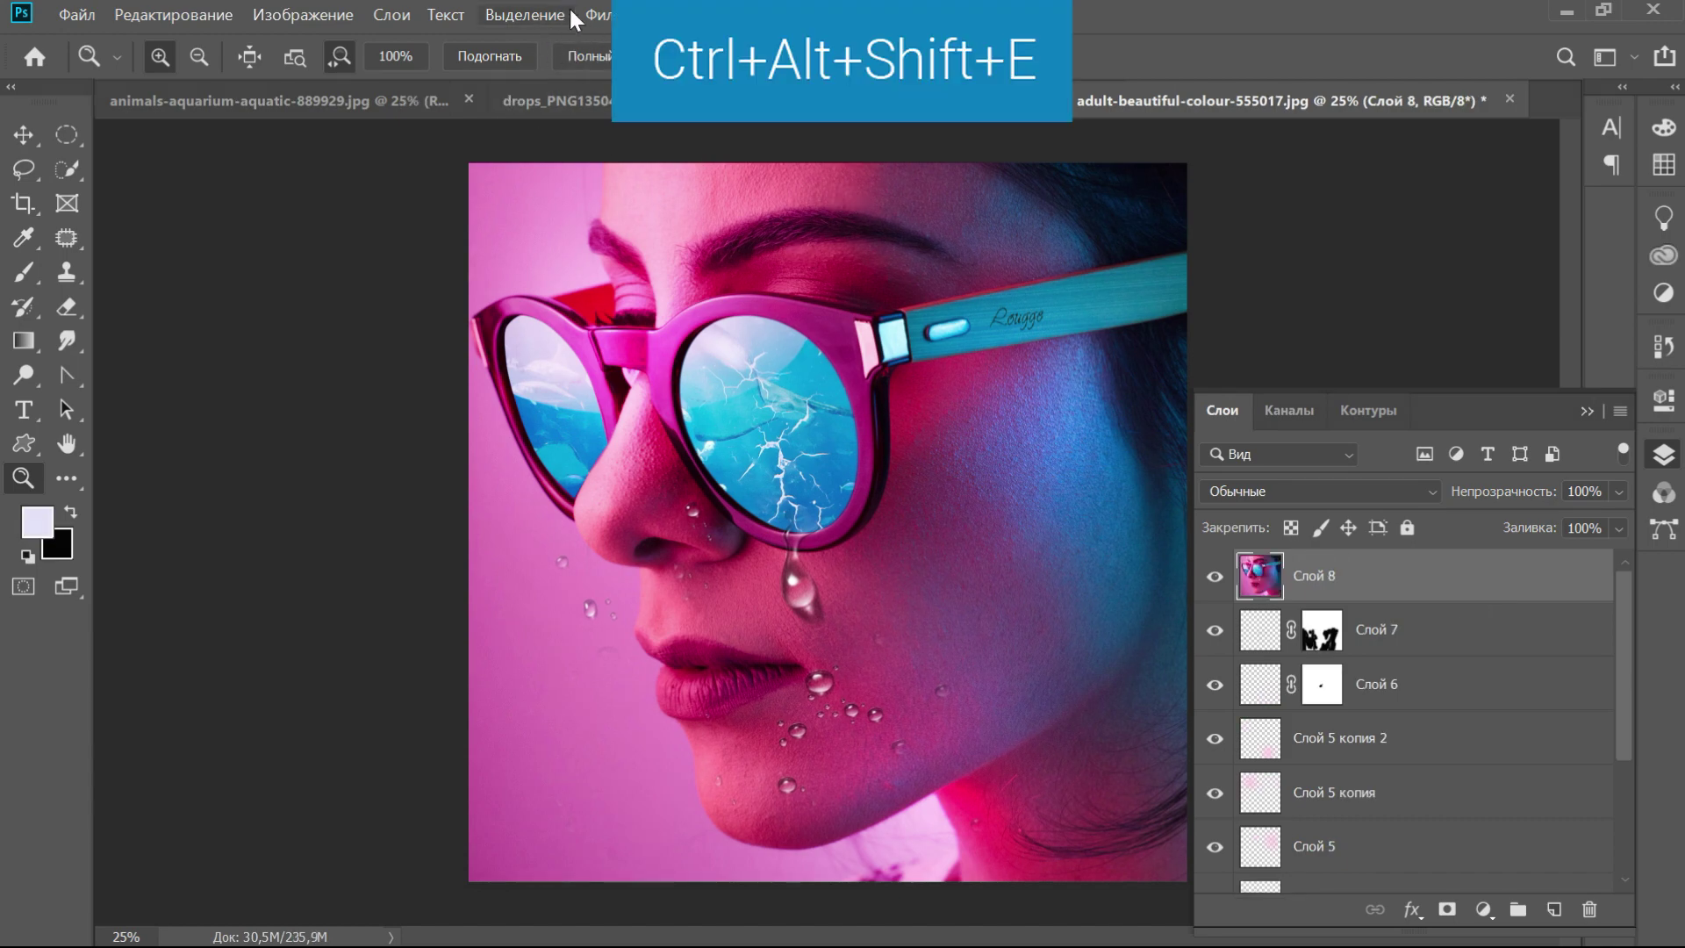
Apply Smart Sharpen to Слой 8 at 150% amount, 1,0 px radius and 28% noise reduction
left_click(614, 14)
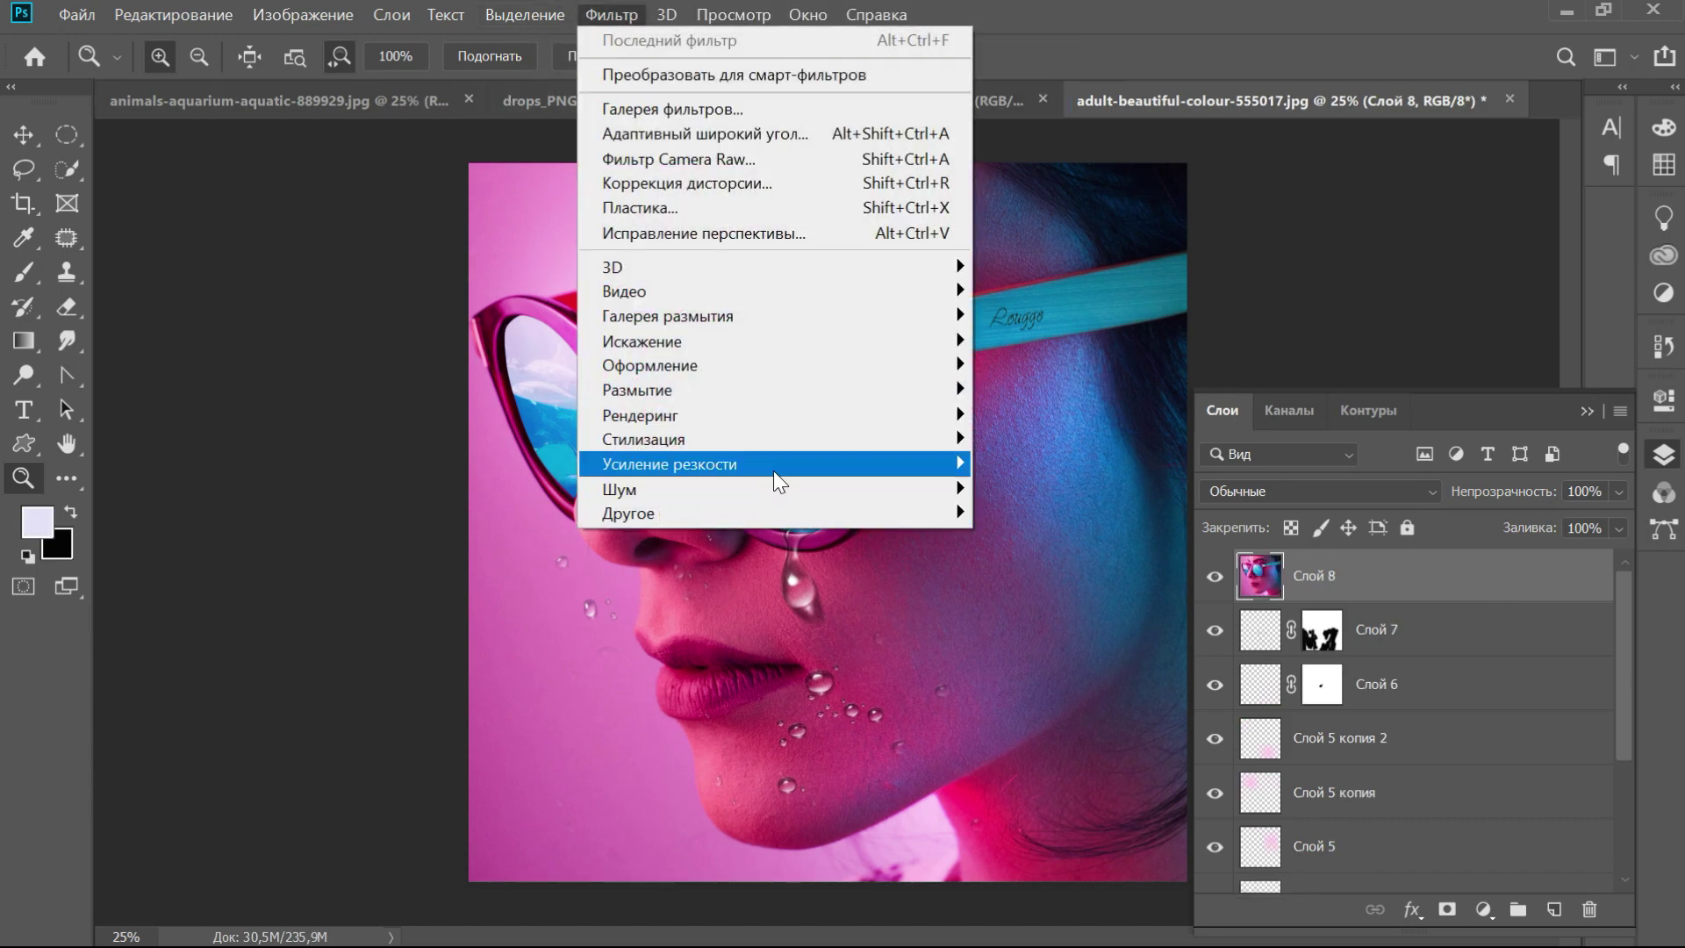
mouse_move(670, 463)
left_click(1057, 465)
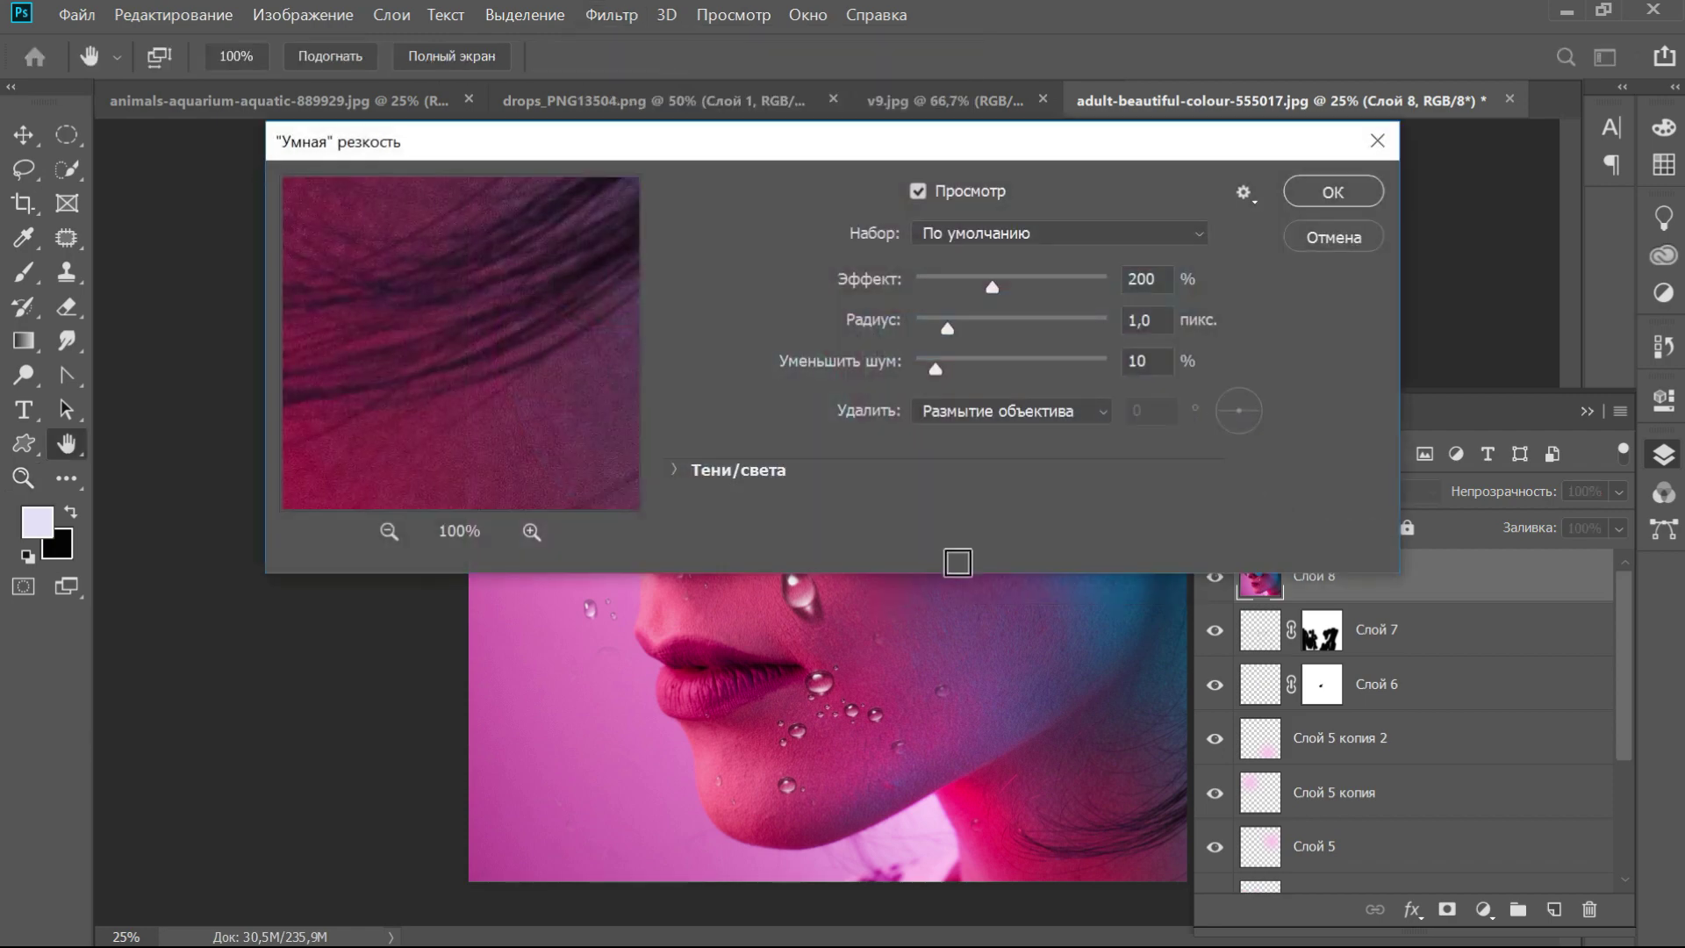
left_click(956, 286)
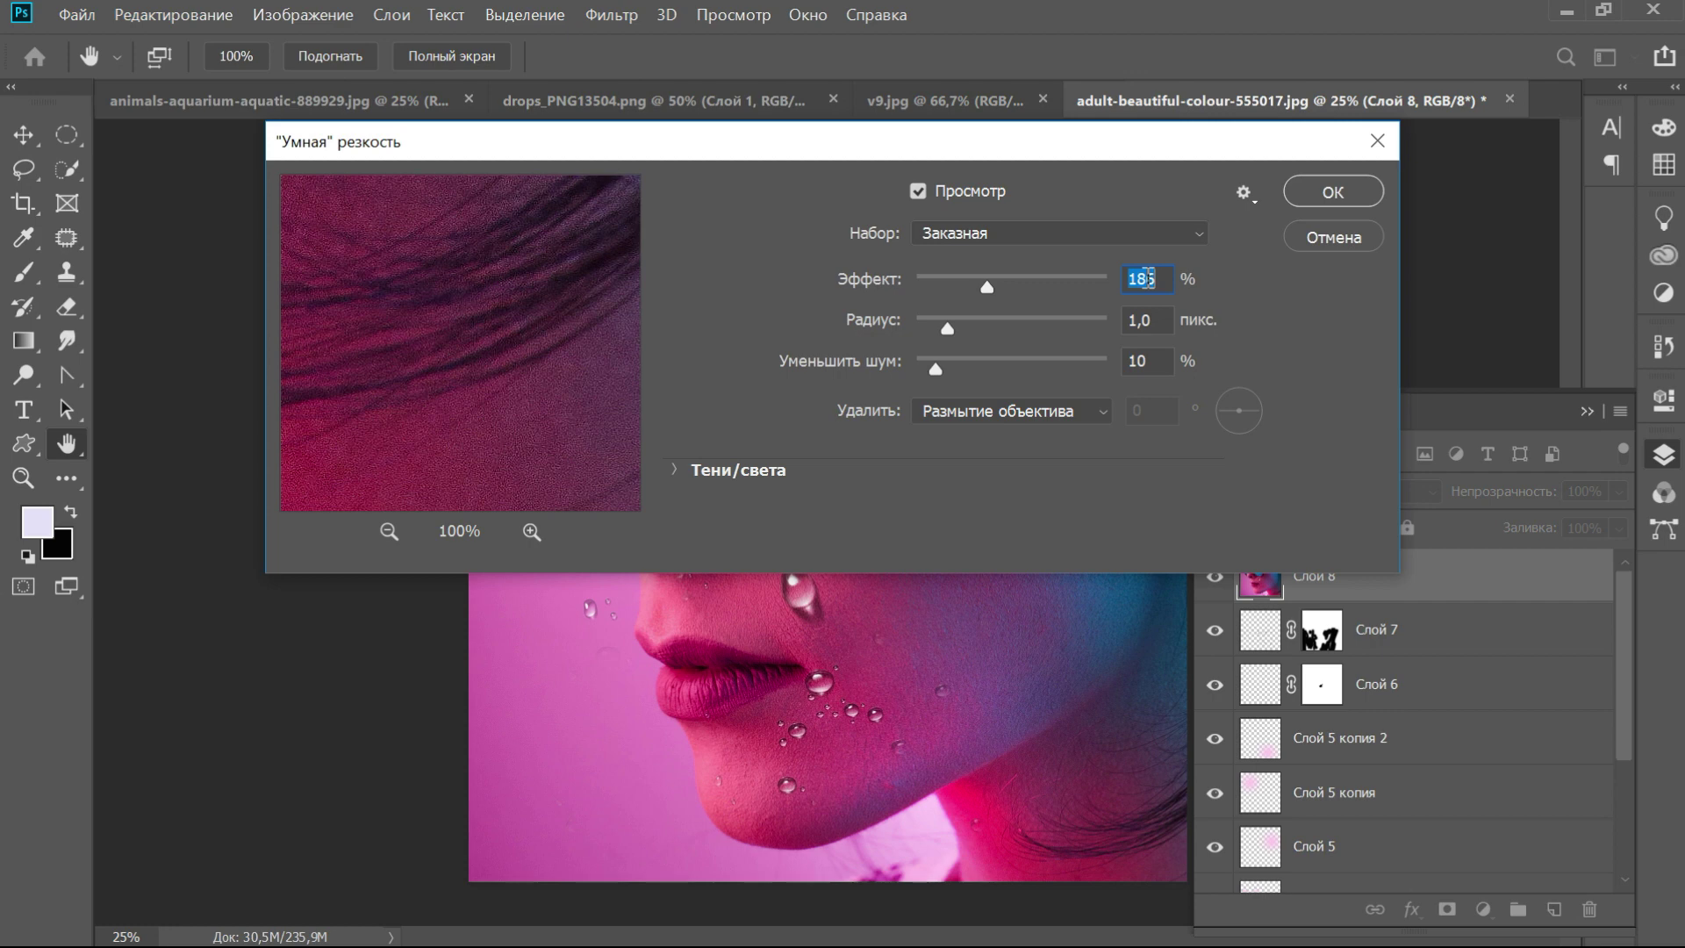
type("50")
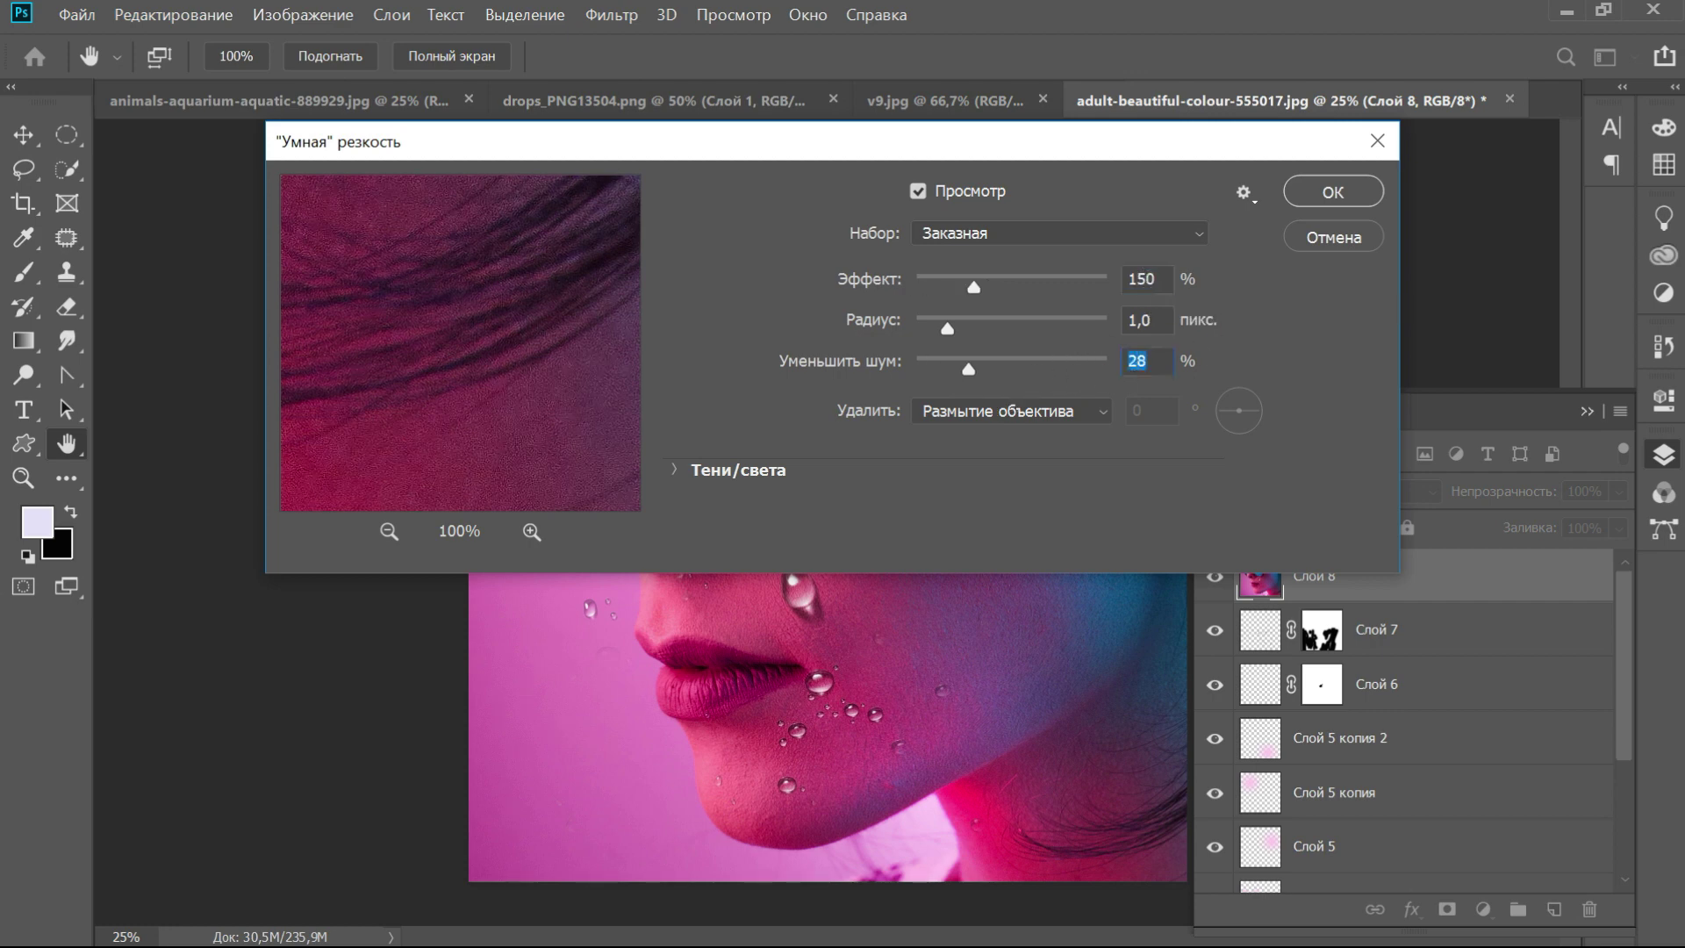
key("Return")
key("z")
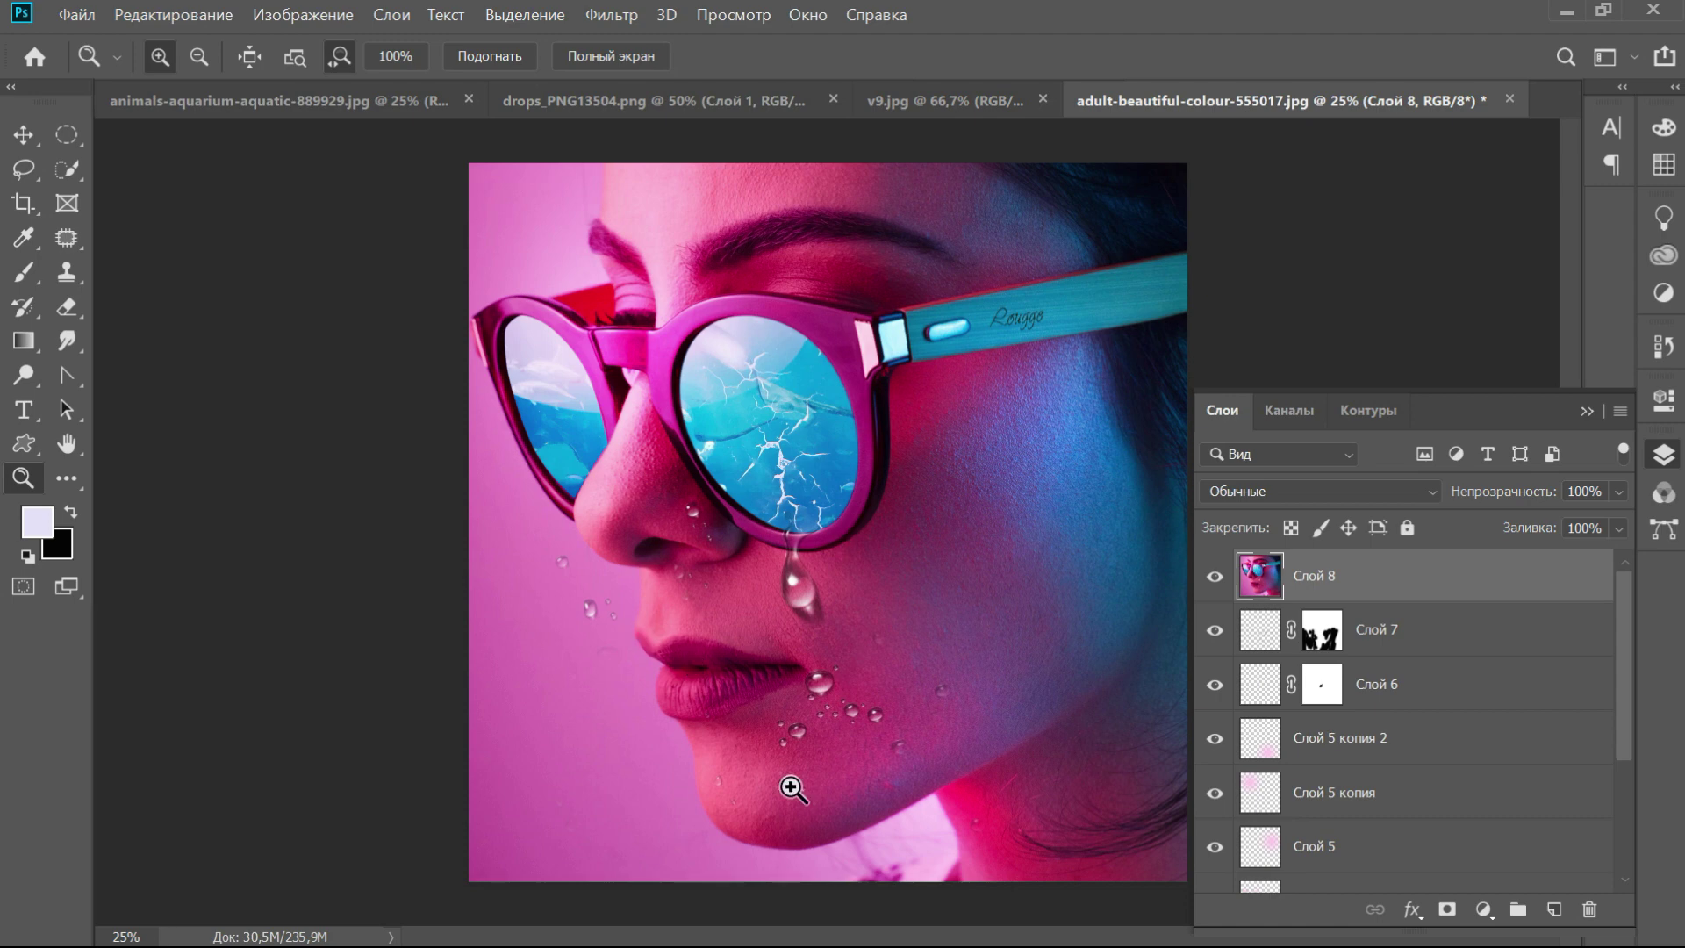